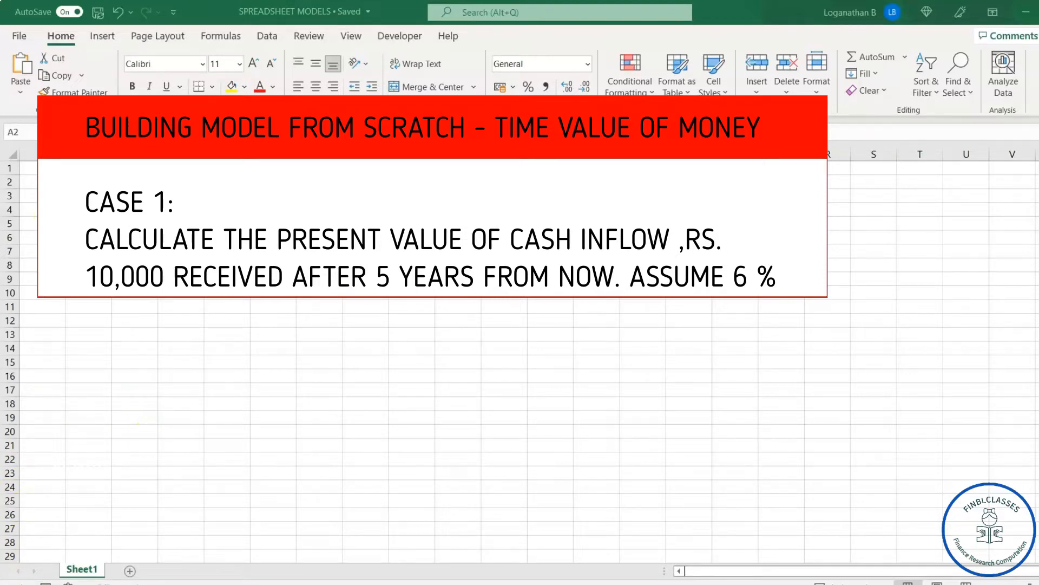
Step: Enter the heading SINGLE CASH FLOW in cell B2
{"action": "left_click", "coordinate": [94, 184]}
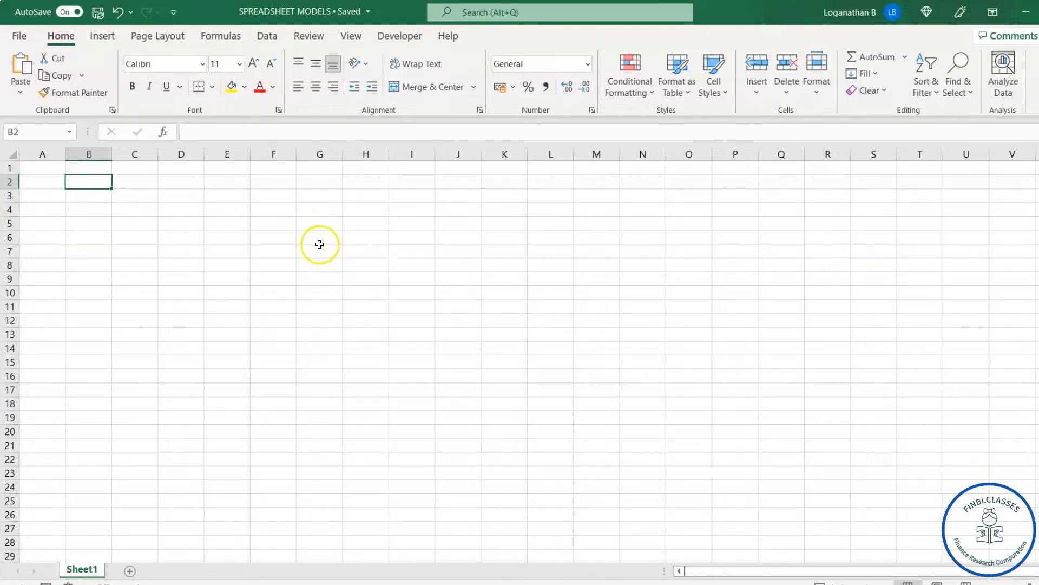
{"action": "left_click", "coordinate": [181, 234]}
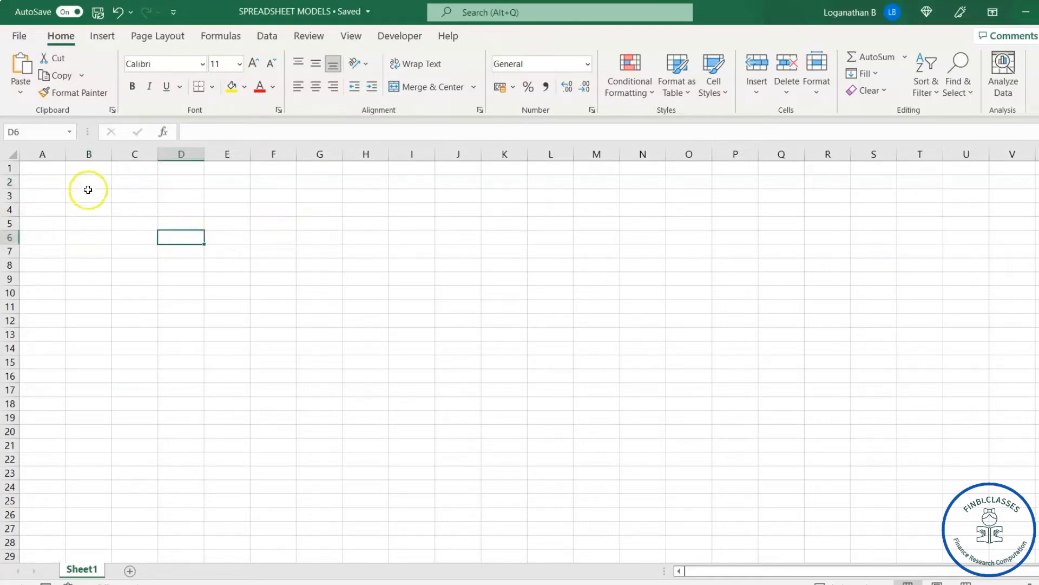
{"action": "left_click", "coordinate": [88, 185]}
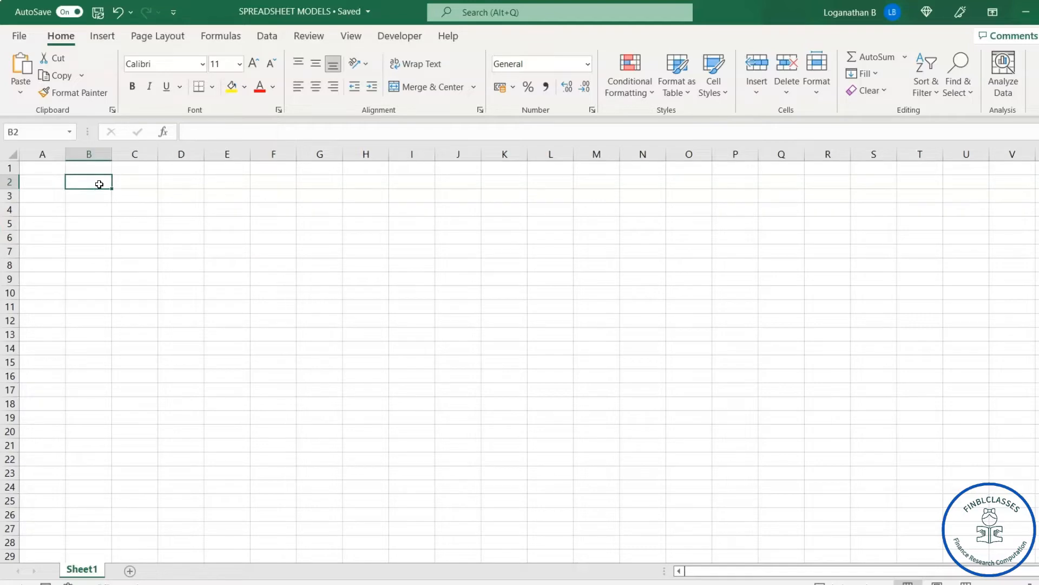
{"action": "type", "text": "SING"}
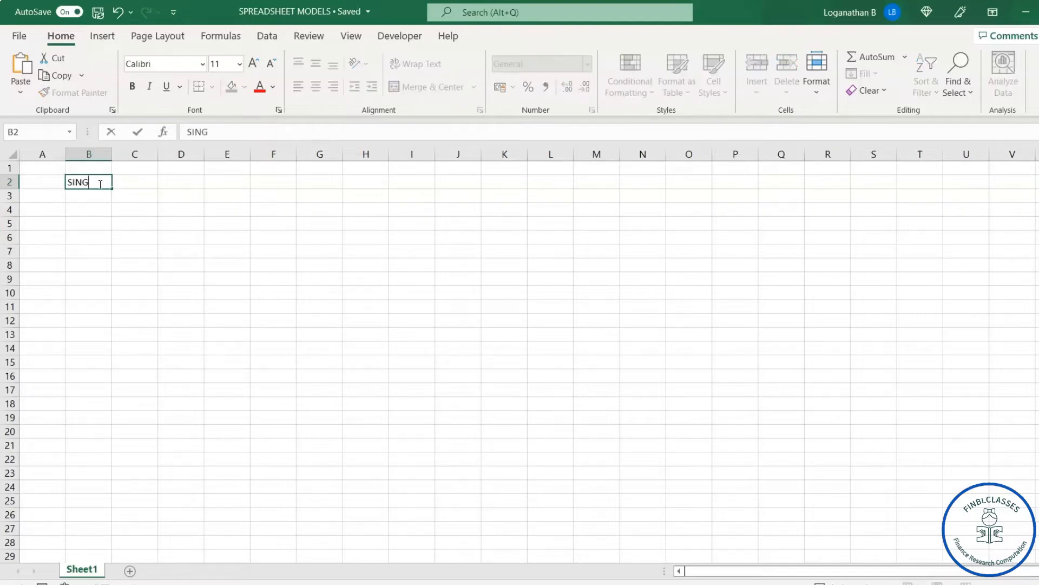
{"action": "type", "text": "LE CASH FLOW"}
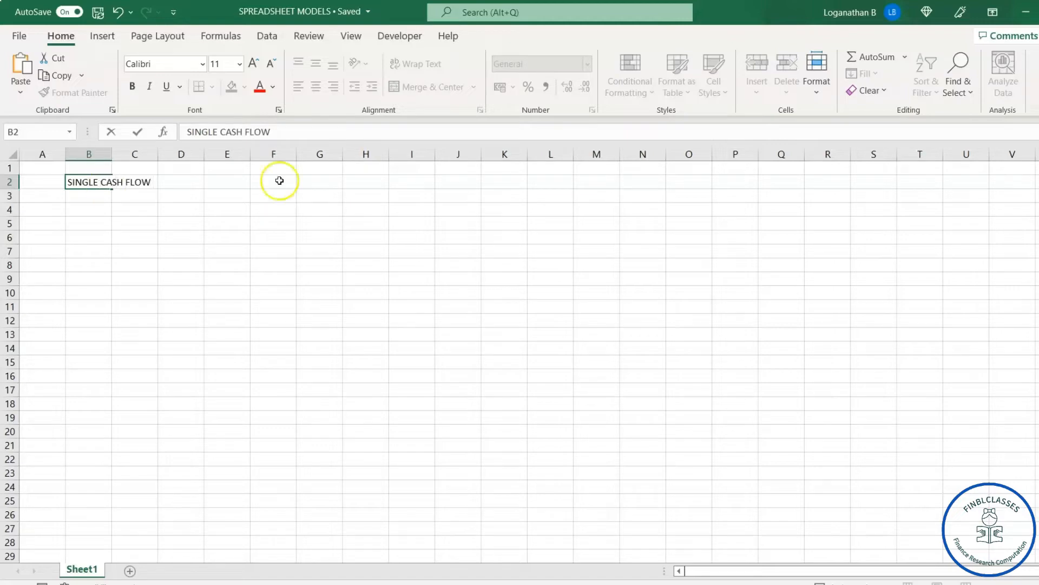
{"action": "left_click", "coordinate": [352, 216]}
Step: Enter the heading PRESENT VALUE in cell F2
{"action": "left_click", "coordinate": [271, 185]}
{"action": "type", "text": "PRESENT VALUE"}
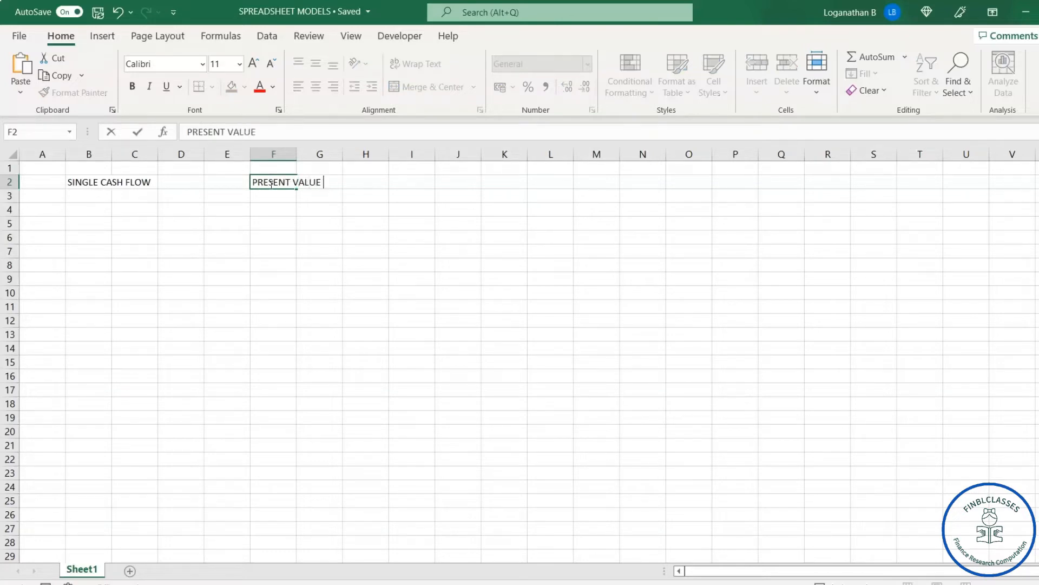
{"action": "left_click", "coordinate": [290, 287]}
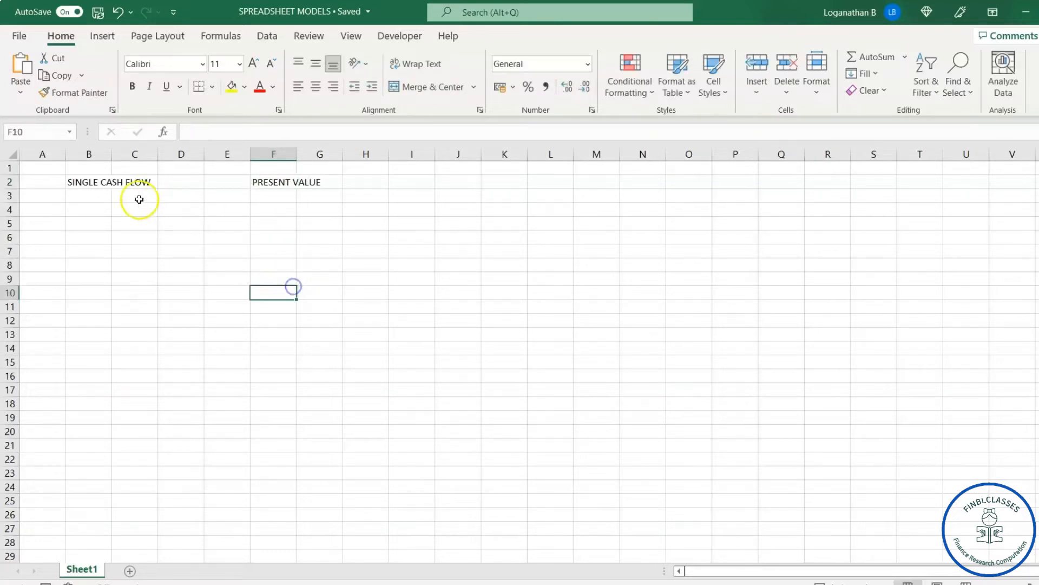
Step: Merge and center the SINGLE CASH FLOW heading across B2:D2 and the PRESENT VALUE heading across E2:G2
{"action": "left_click", "coordinate": [87, 182]}
{"action": "left_click_drag", "start_coordinate": [131, 181], "coordinate": [178, 181]}
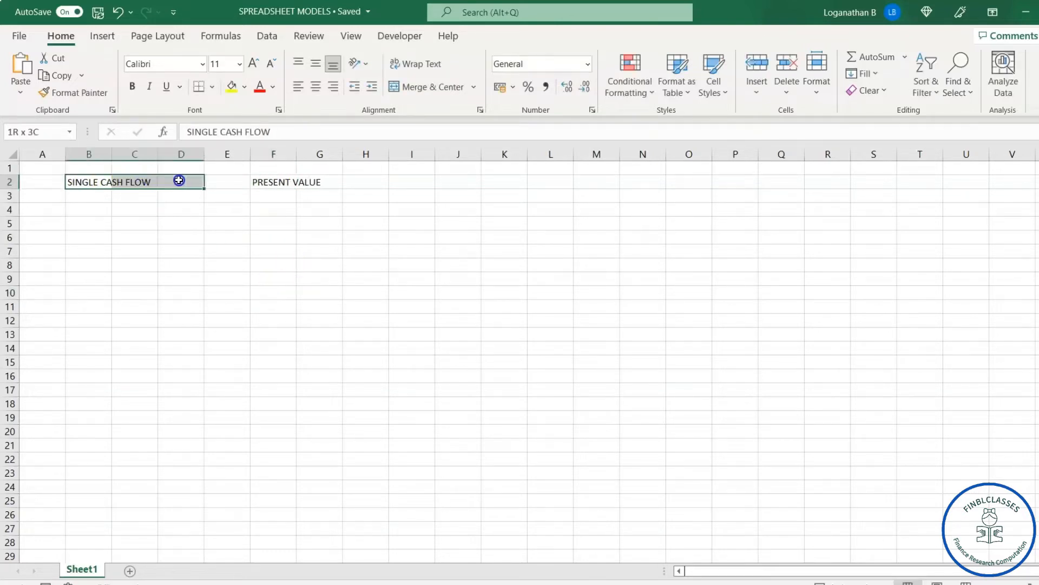
{"action": "left_click", "coordinate": [425, 86]}
{"action": "left_click", "coordinate": [560, 222]}
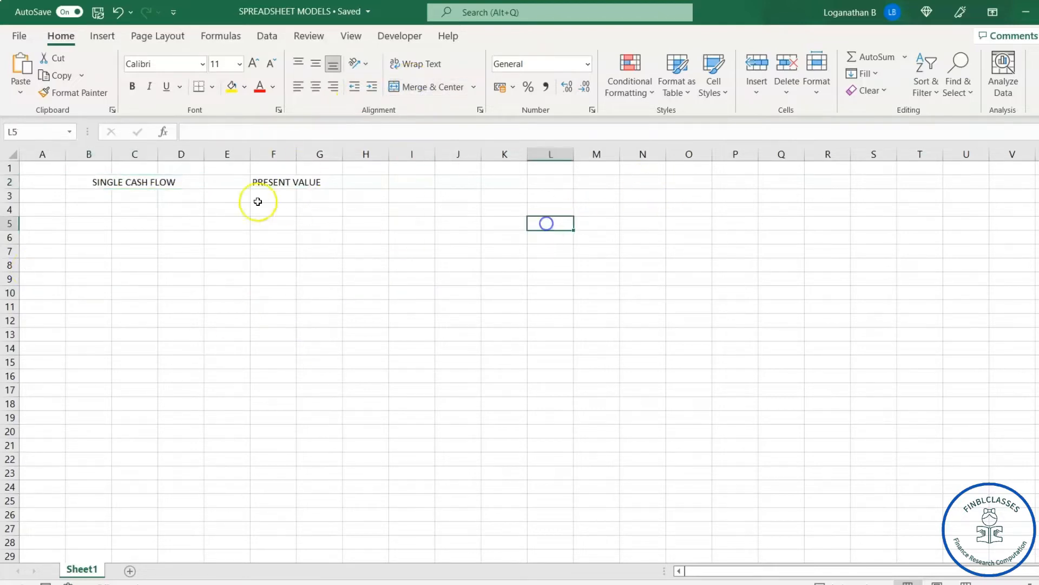
{"action": "left_click_drag", "start_coordinate": [216, 181], "coordinate": [320, 181]}
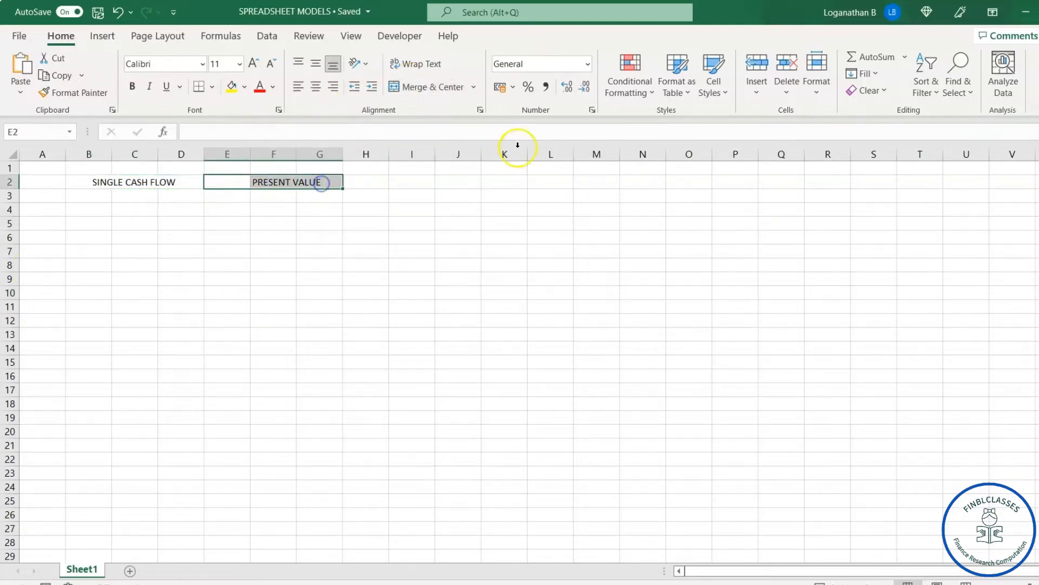
{"action": "left_click", "coordinate": [433, 89]}
{"action": "left_click", "coordinate": [453, 292]}
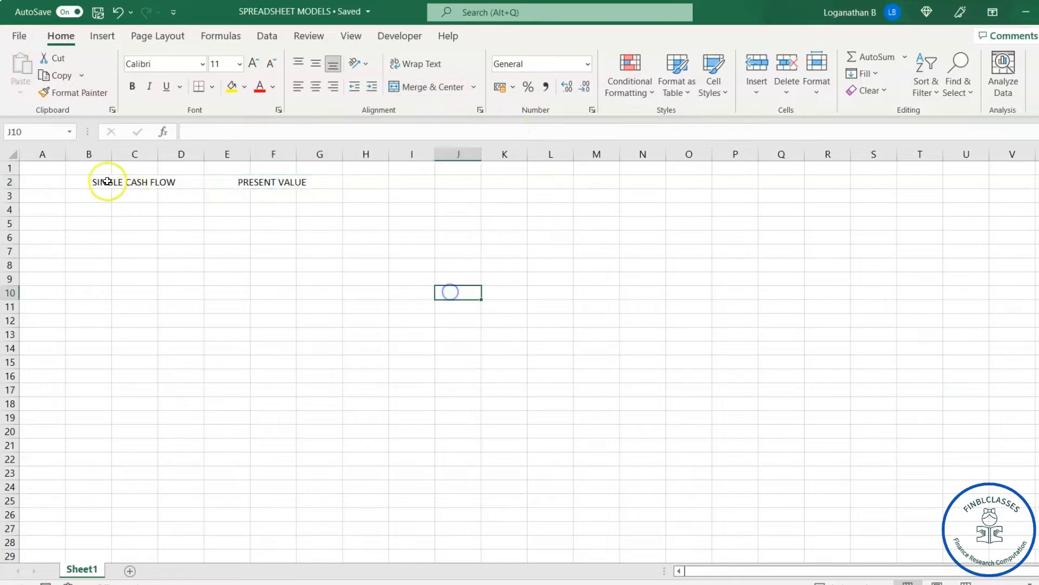
Step: Fill the SINGLE CASH FLOW heading with light blue and the PRESENT VALUE heading with yellow
{"action": "left_click", "coordinate": [111, 182]}
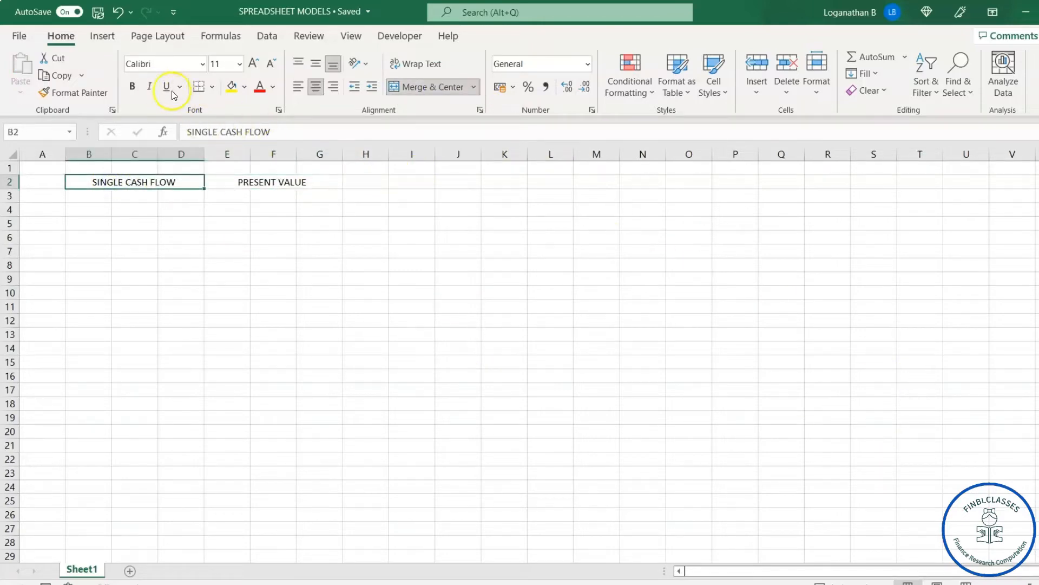
{"action": "left_click", "coordinate": [244, 87]}
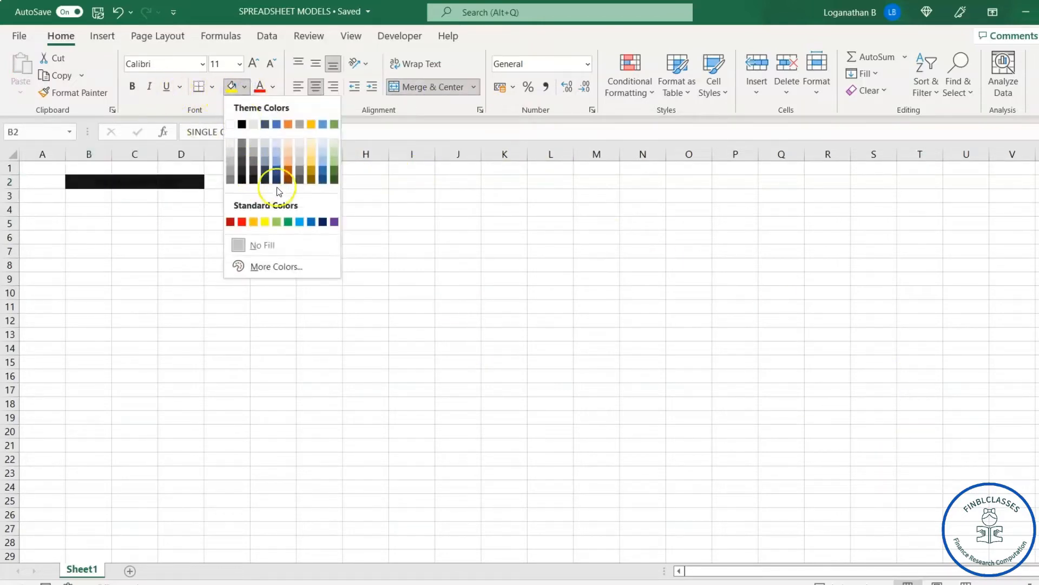
{"action": "left_click", "coordinate": [300, 222]}
{"action": "left_click", "coordinate": [249, 183]}
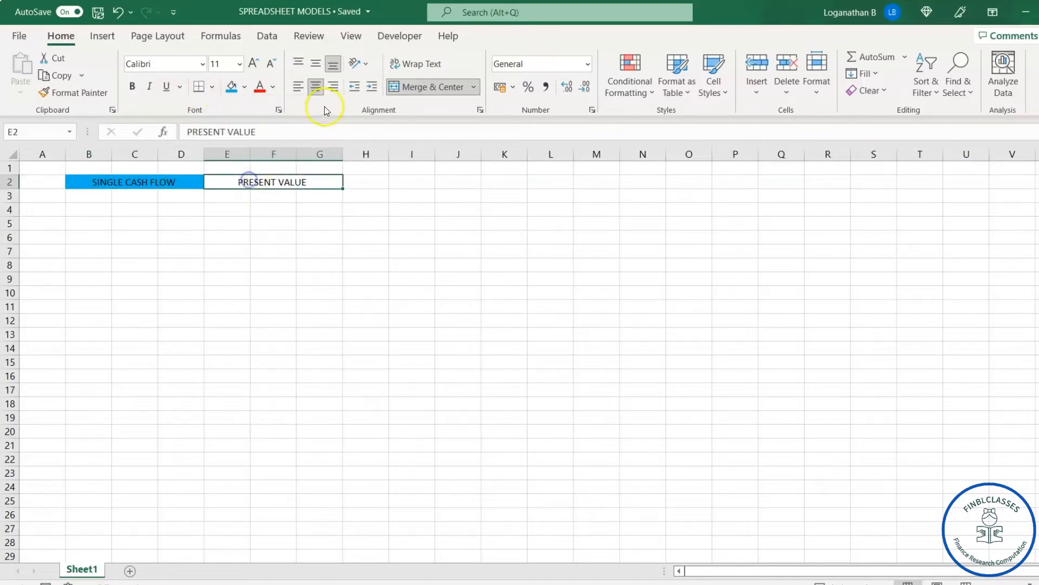
{"action": "left_click", "coordinate": [245, 88]}
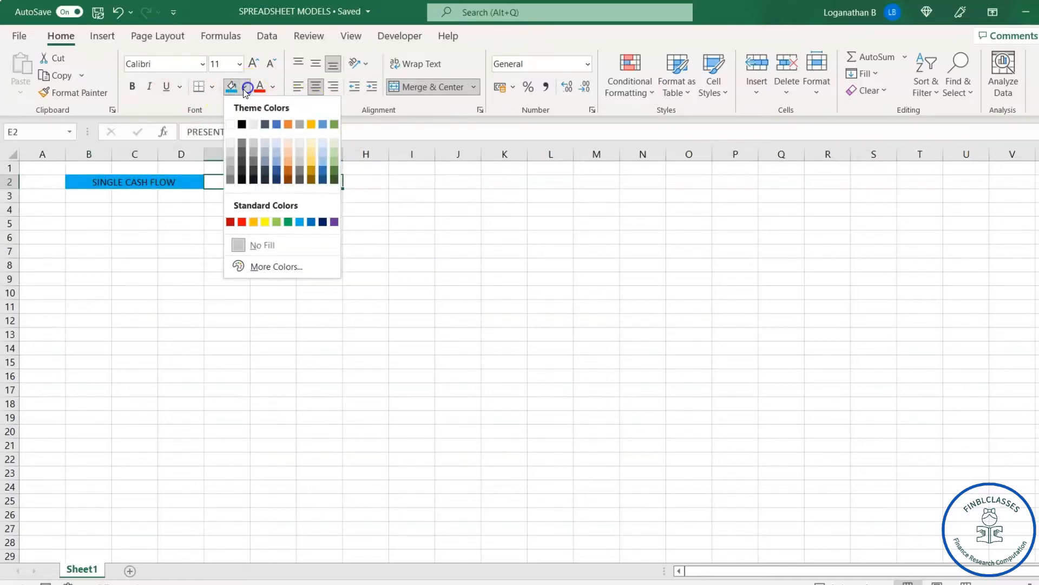
{"action": "left_click", "coordinate": [261, 222]}
{"action": "left_click", "coordinate": [442, 238]}
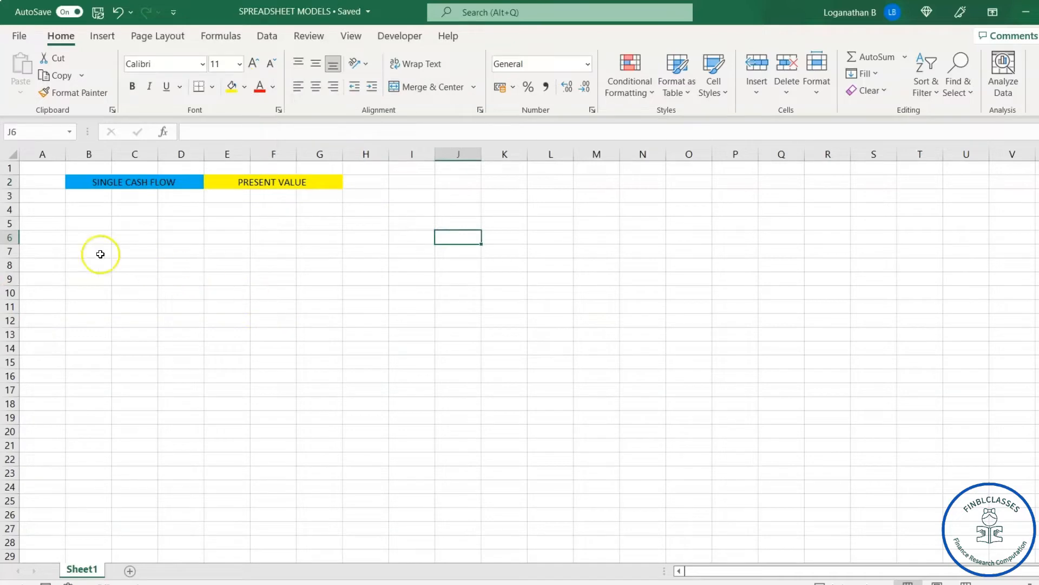
Step: Enter the section label INPUTS in cell B6
{"action": "left_click", "coordinate": [71, 236]}
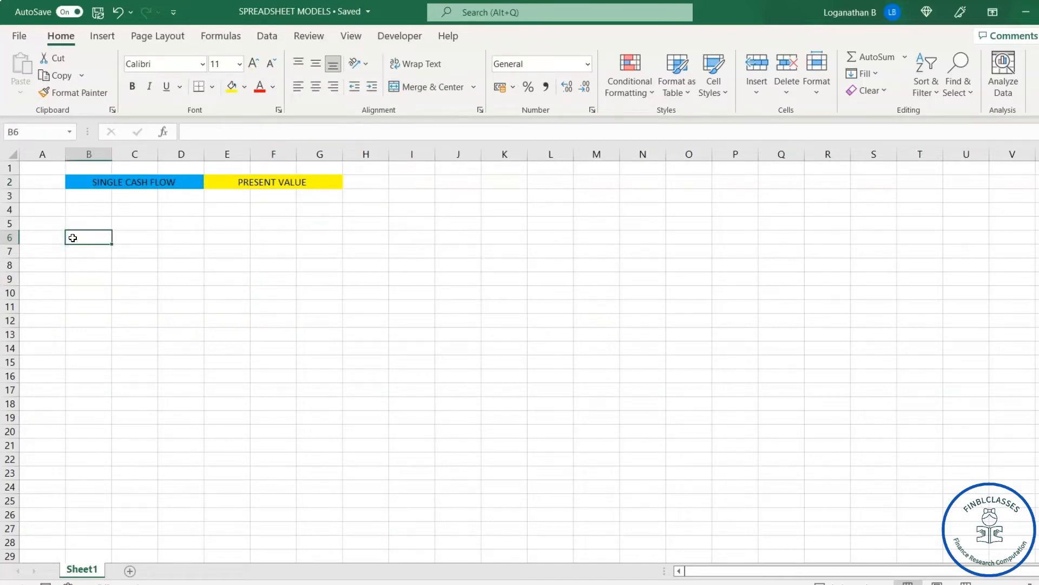
{"action": "type", "text": "INP"}
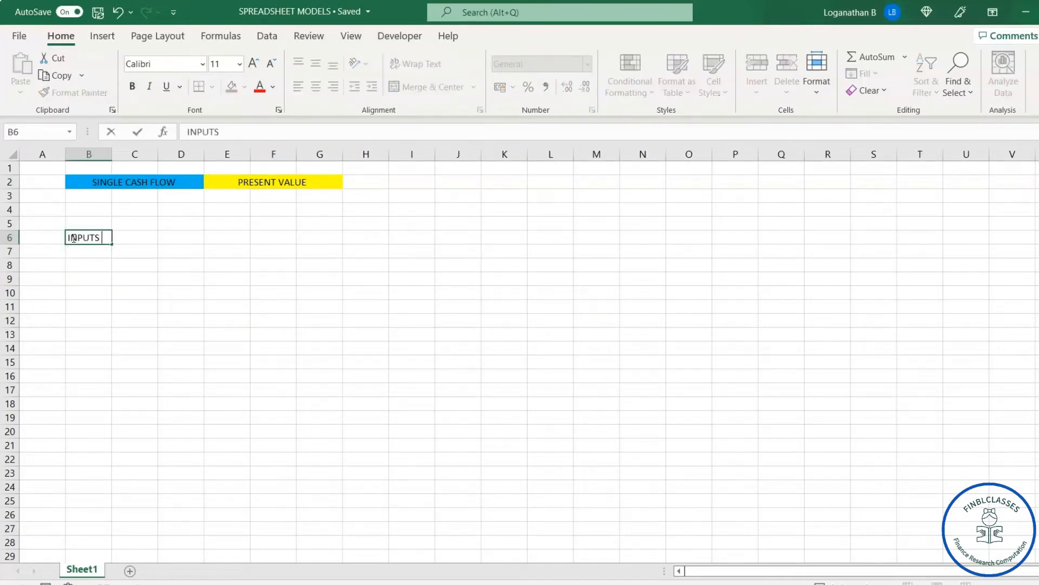
{"action": "type", "text": "UTS"}
Step: Enter the label Single Cash Flow in cell B8 and widen column B to fit it
{"action": "left_click", "coordinate": [94, 264]}
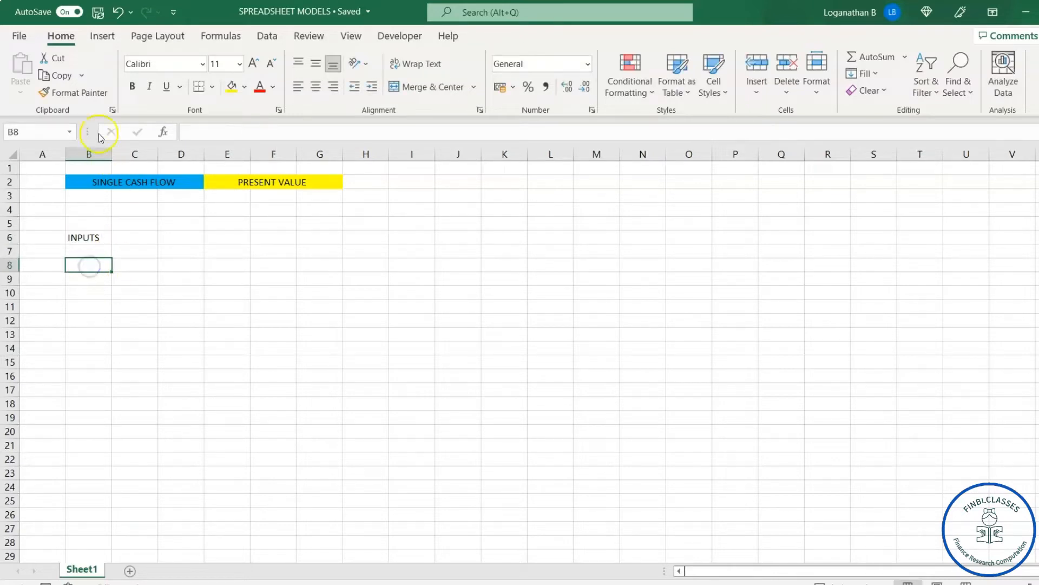
{"action": "left_click_drag", "start_coordinate": [112, 150], "coordinate": [134, 152]}
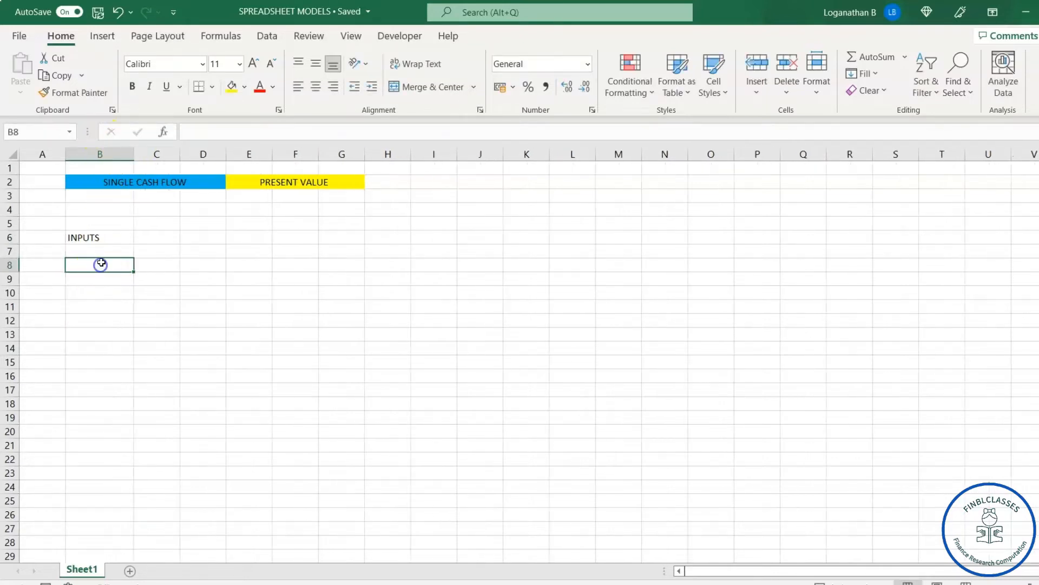
{"action": "type", "text": "Sin"}
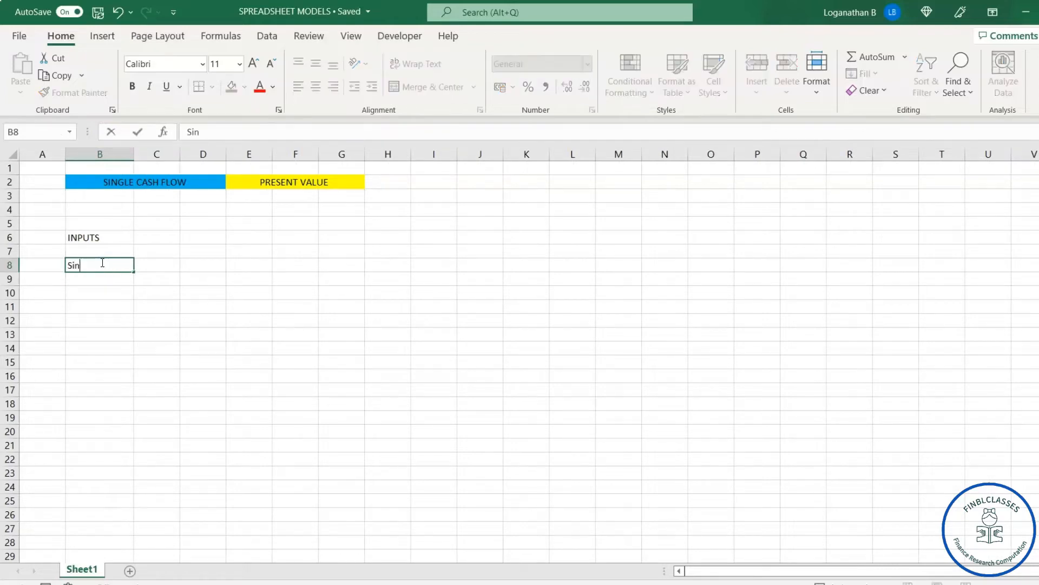
{"action": "type", "text": "gle Cash Flow"}
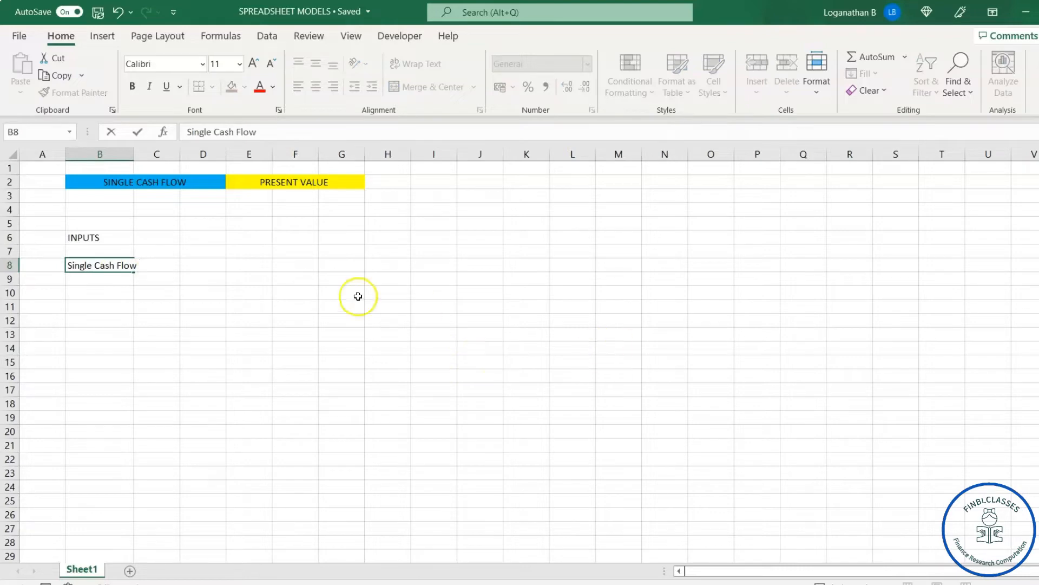
{"action": "left_click", "coordinate": [292, 260]}
{"action": "left_click_drag", "start_coordinate": [134, 154], "coordinate": [160, 159]}
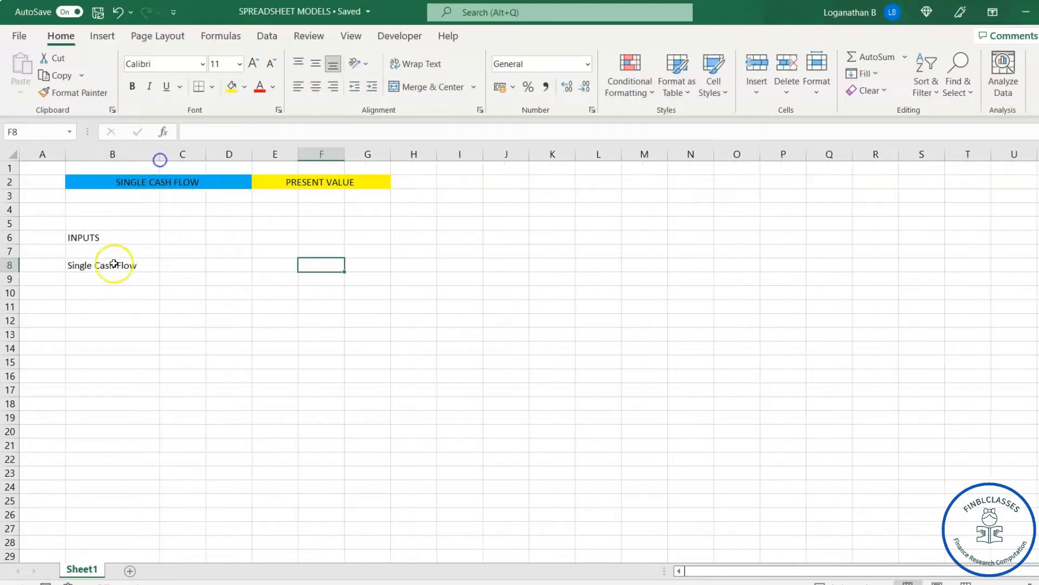
Step: Enter the labels Discount Rate in cell B9 and Number of periods in cell B10
{"action": "left_click", "coordinate": [85, 291]}
{"action": "left_click", "coordinate": [84, 278]}
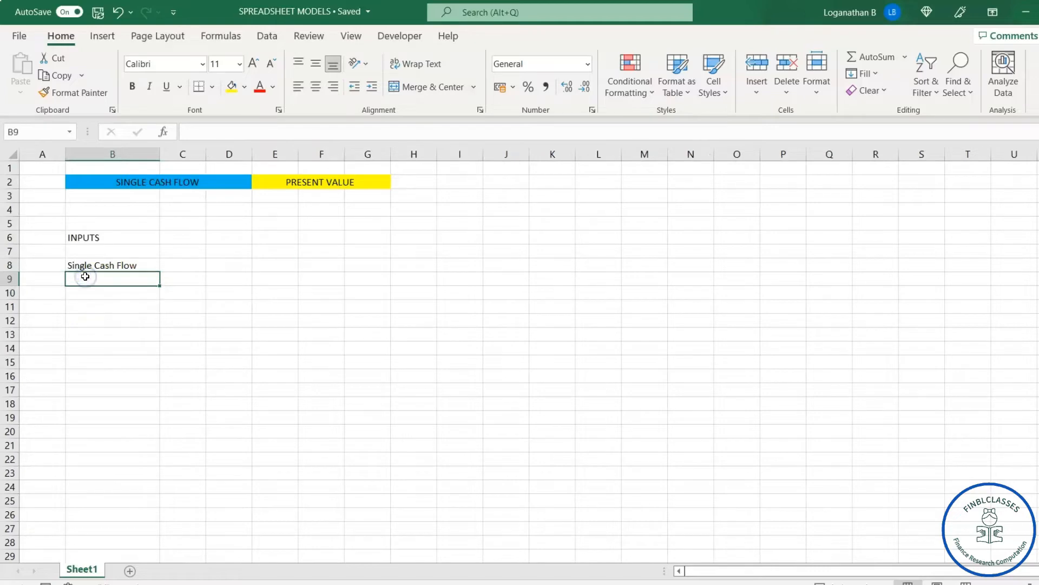
{"action": "type", "text": "Discount Rate"}
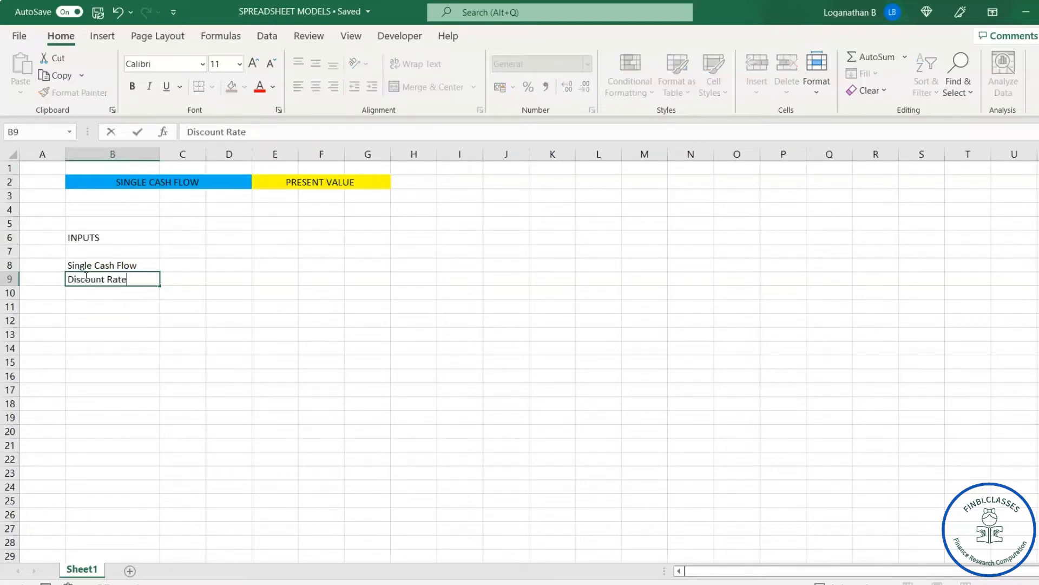
{"action": "key", "text": "Return"}
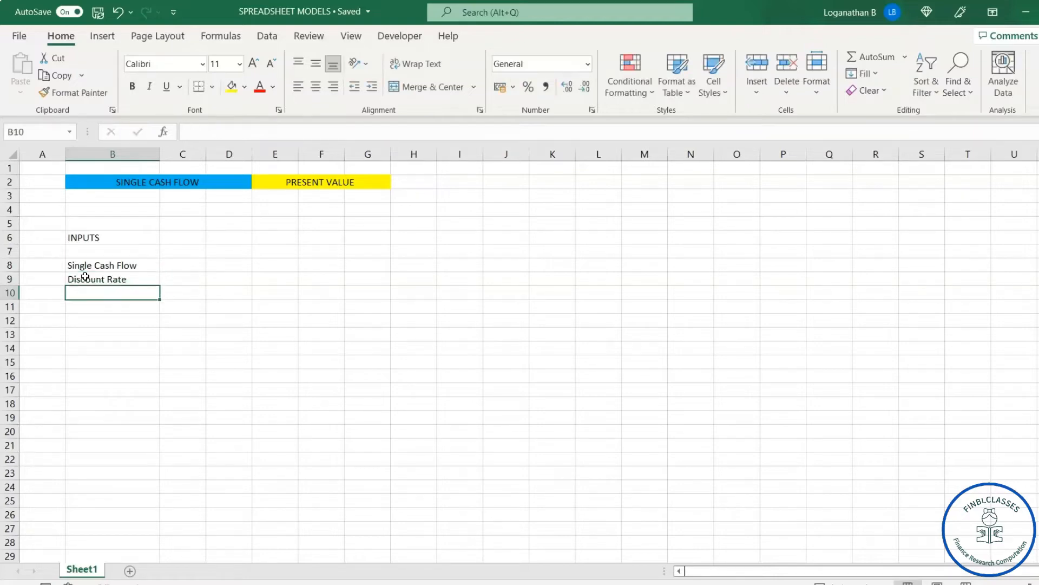
{"action": "type", "text": "Nu"}
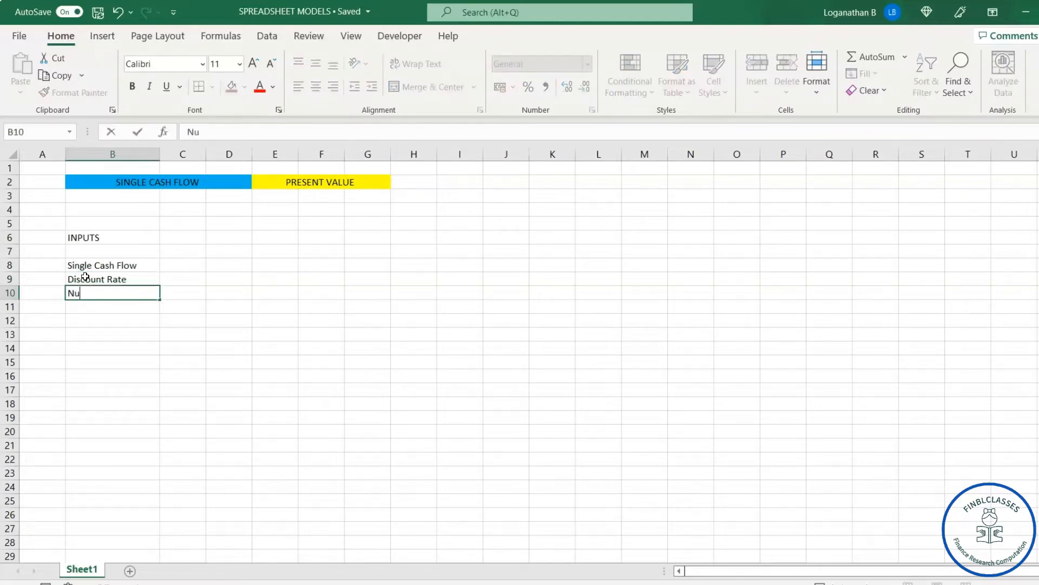
{"action": "type", "text": "mber of periods"}
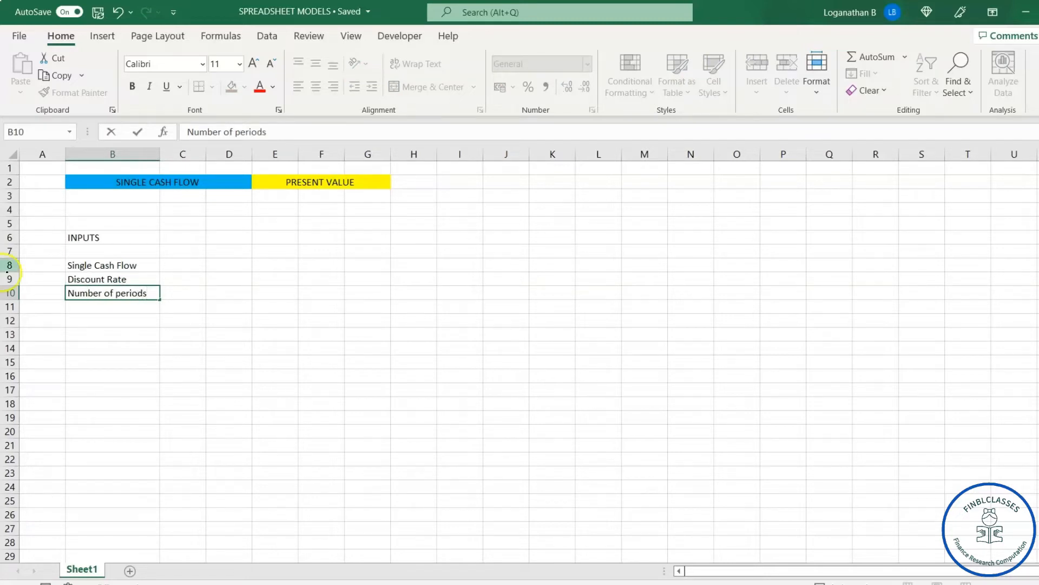
{"action": "left_click", "coordinate": [310, 336]}
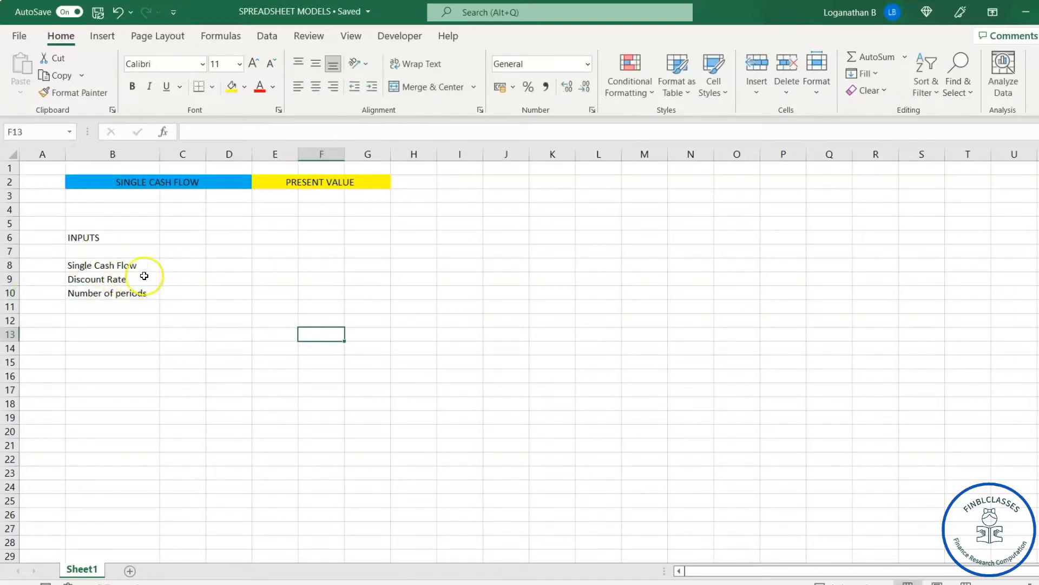
Step: Widen column C slightly and fill the input cells C8:C10 with light orange
{"action": "left_click_drag", "start_coordinate": [206, 154], "coordinate": [220, 156]}
{"action": "left_click_drag", "start_coordinate": [190, 265], "coordinate": [190, 297]}
{"action": "left_click", "coordinate": [245, 86]}
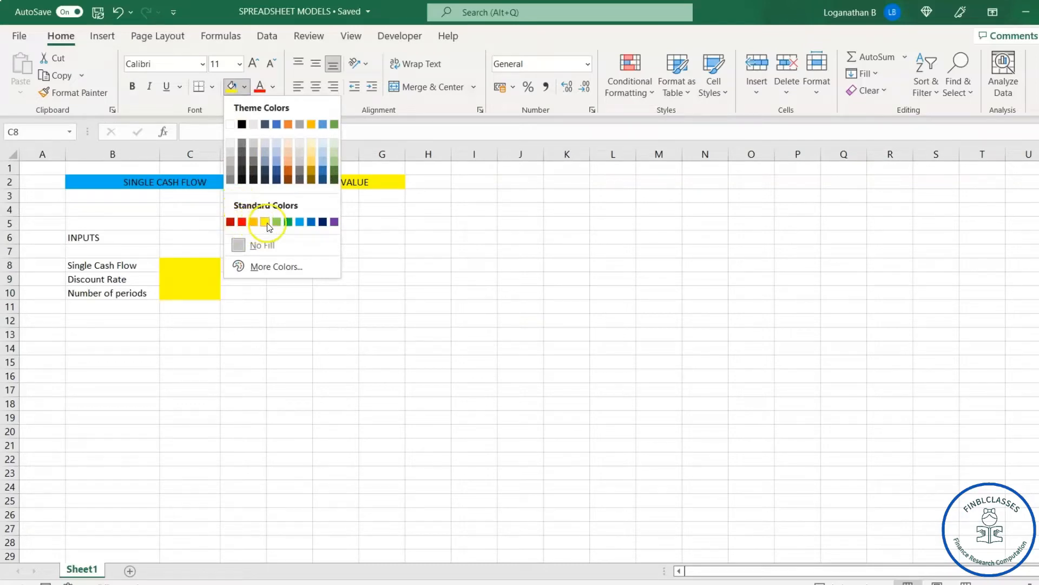
{"action": "left_click", "coordinate": [287, 163]}
{"action": "left_click", "coordinate": [511, 373]}
Step: Apply all borders to the input cells C8:C10
{"action": "left_click_drag", "start_coordinate": [179, 266], "coordinate": [202, 290]}
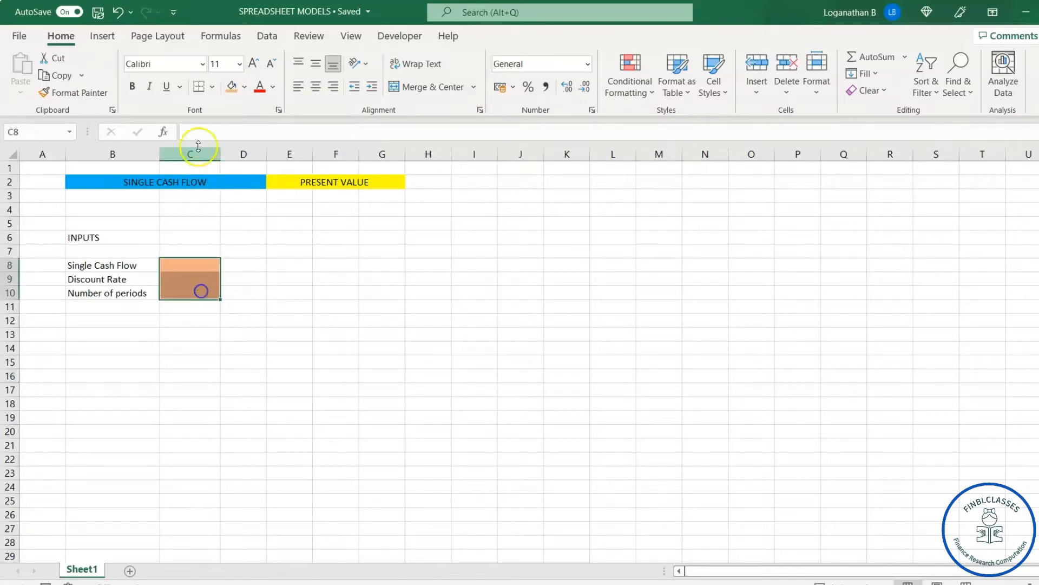
{"action": "left_click", "coordinate": [212, 87]}
{"action": "left_click", "coordinate": [223, 237]}
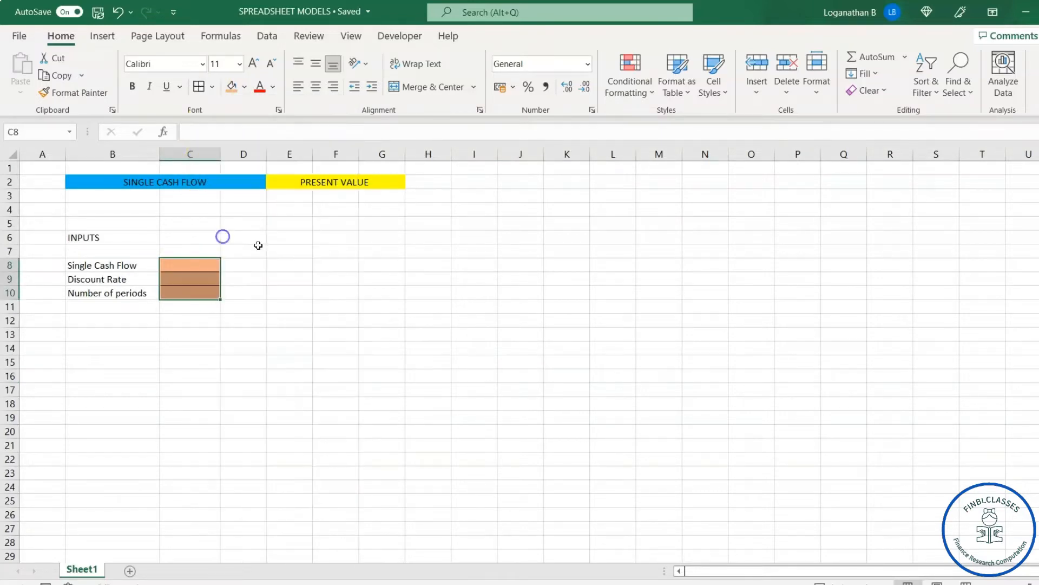
{"action": "left_click", "coordinate": [413, 331]}
{"action": "left_click", "coordinate": [203, 267]}
{"action": "left_click", "coordinate": [193, 303]}
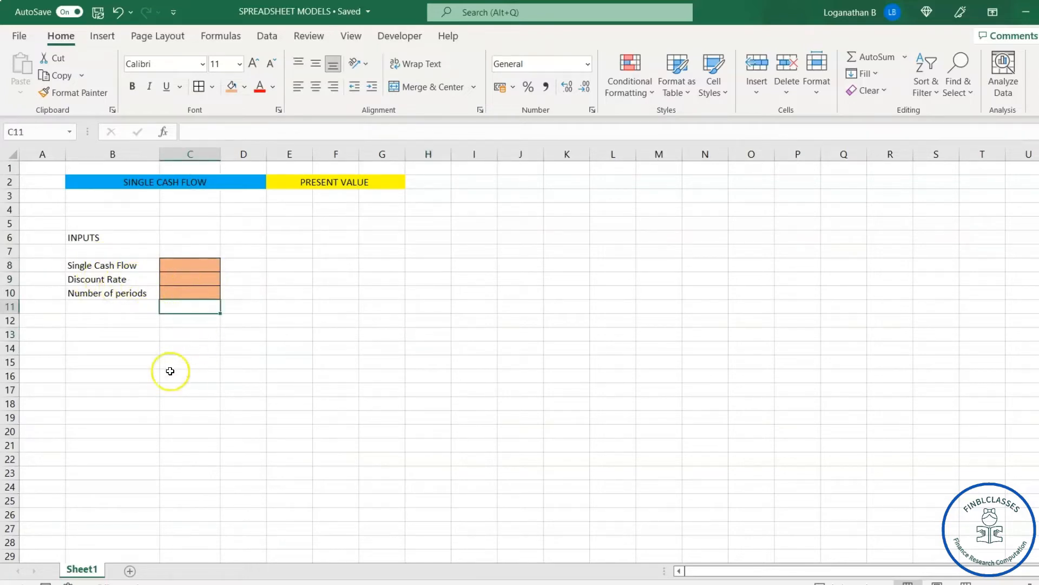
Step: Enter the section label Using the timeline in cell B15
{"action": "left_click", "coordinate": [90, 363]}
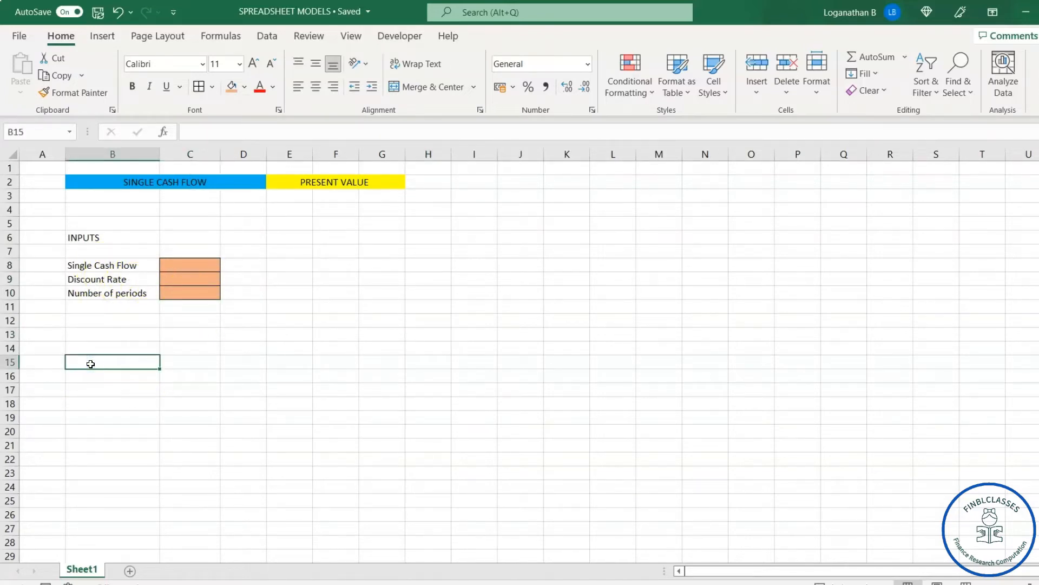
{"action": "type", "text": "us"}
{"action": "type", "text": "sing the time"}
{"action": "type", "text": "line"}
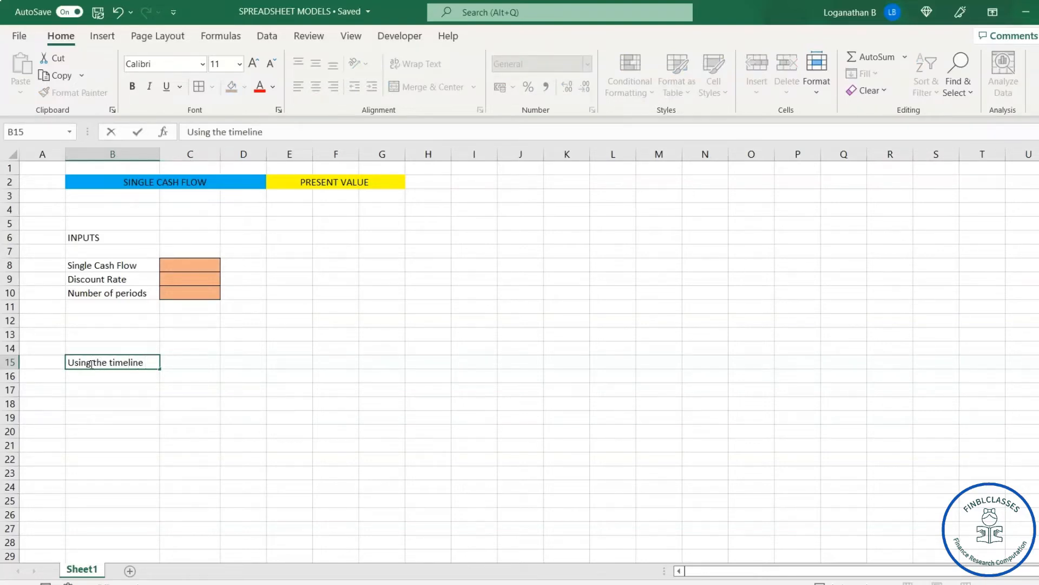
Step: Enter the row label years/period in cell B17 beneath the timeline heading
{"action": "left_click", "coordinate": [184, 390]}
{"action": "left_click", "coordinate": [129, 396]}
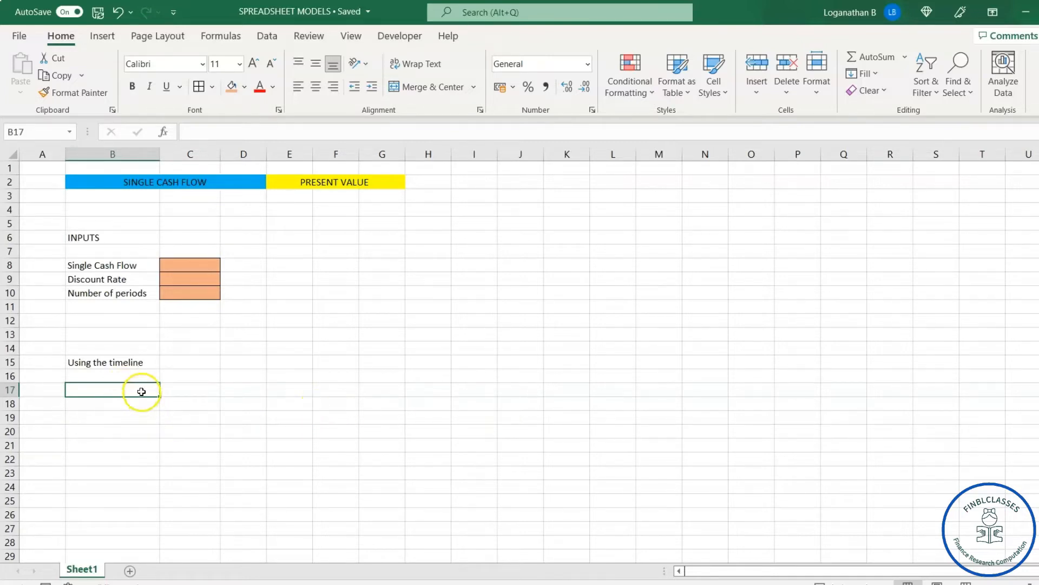
{"action": "type", "text": "years/period"}
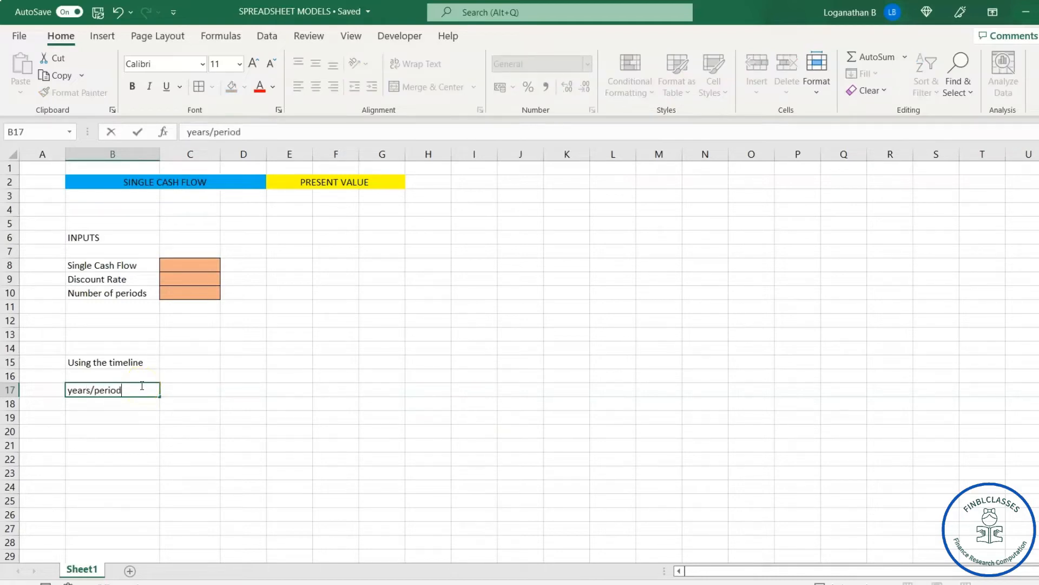
Step: Enter the period numbers 0, 1, 2, 3, 4 and 5 across cells C17 to H17
{"action": "left_click", "coordinate": [195, 389]}
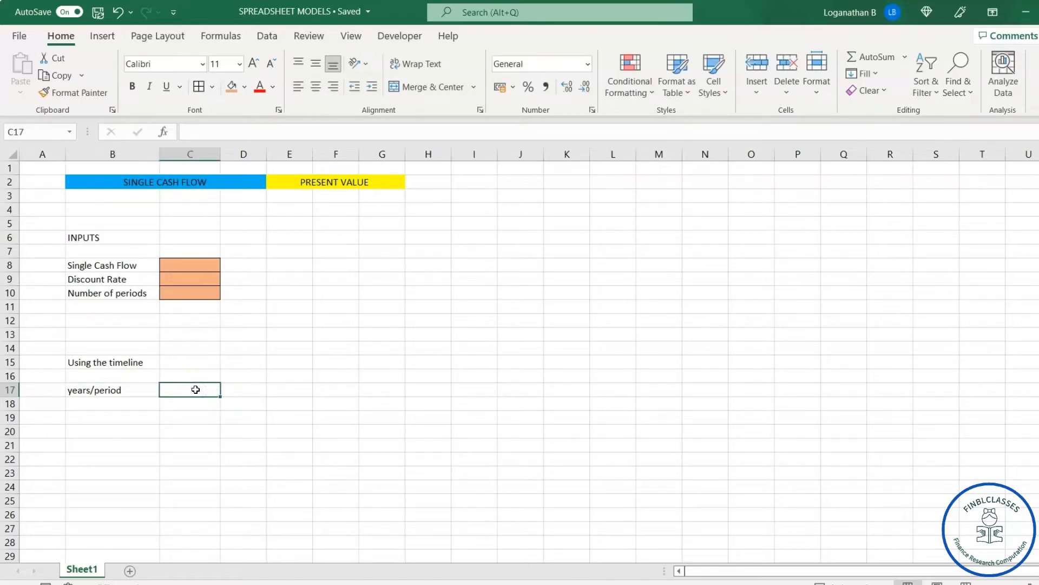
{"action": "type", "text": "0"}
{"action": "key", "text": "Tab"}
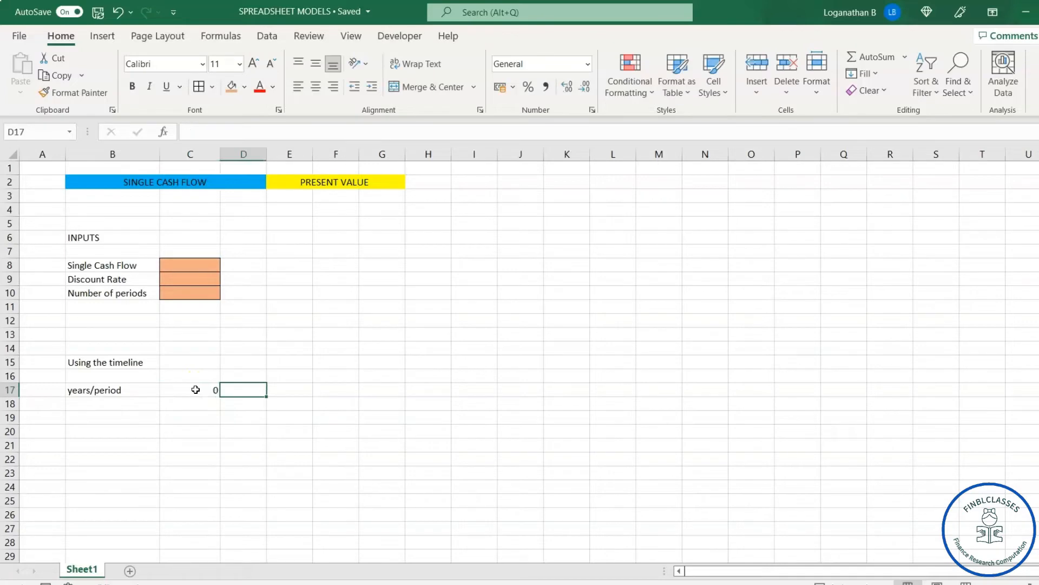
{"action": "type", "text": "1"}
{"action": "key", "text": "Tab"}
{"action": "type", "text": "2"}
{"action": "key", "text": "Tab"}
{"action": "type", "text": "3"}
{"action": "key", "text": "Tab"}
{"action": "type", "text": "4"}
{"action": "key", "text": "Tab"}
{"action": "type", "text": "5"}
{"action": "key", "text": "Tab"}
{"action": "left_click", "coordinate": [417, 461]}
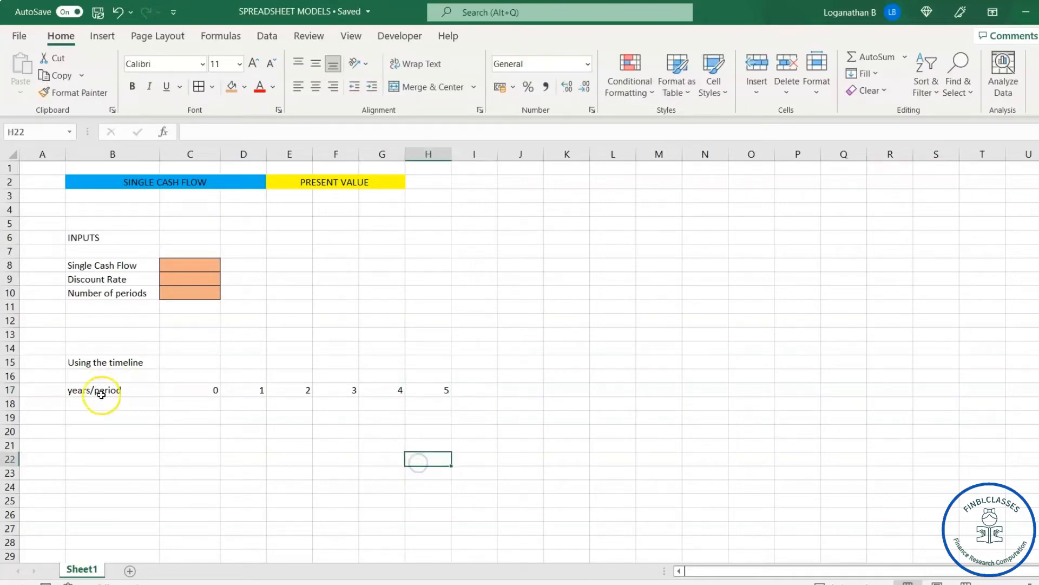
Step: Make the timeline header row B17:H17 bold
{"action": "left_click", "coordinate": [99, 389]}
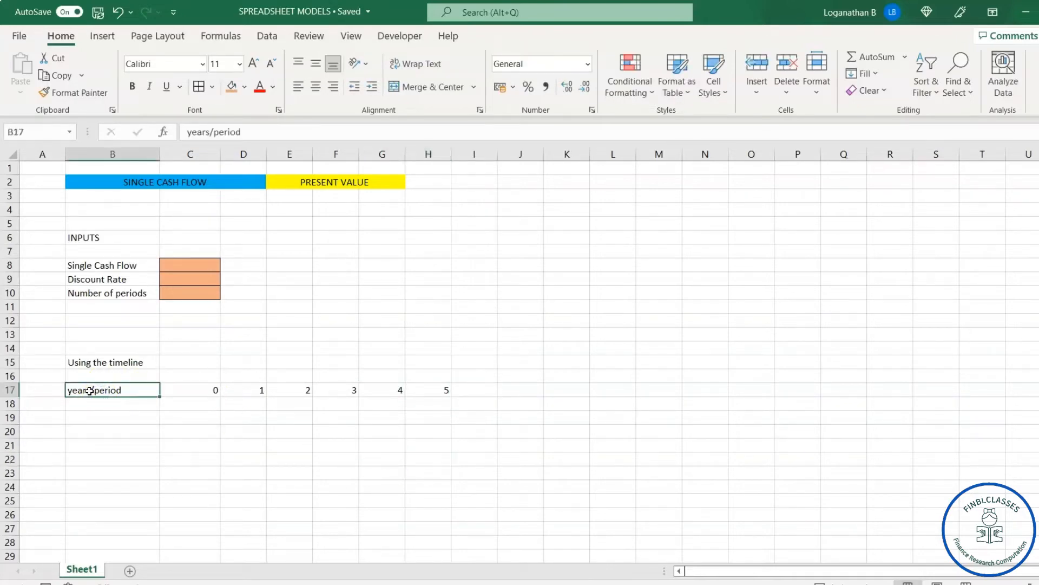
{"action": "left_click_drag", "start_coordinate": [88, 391], "coordinate": [444, 393]}
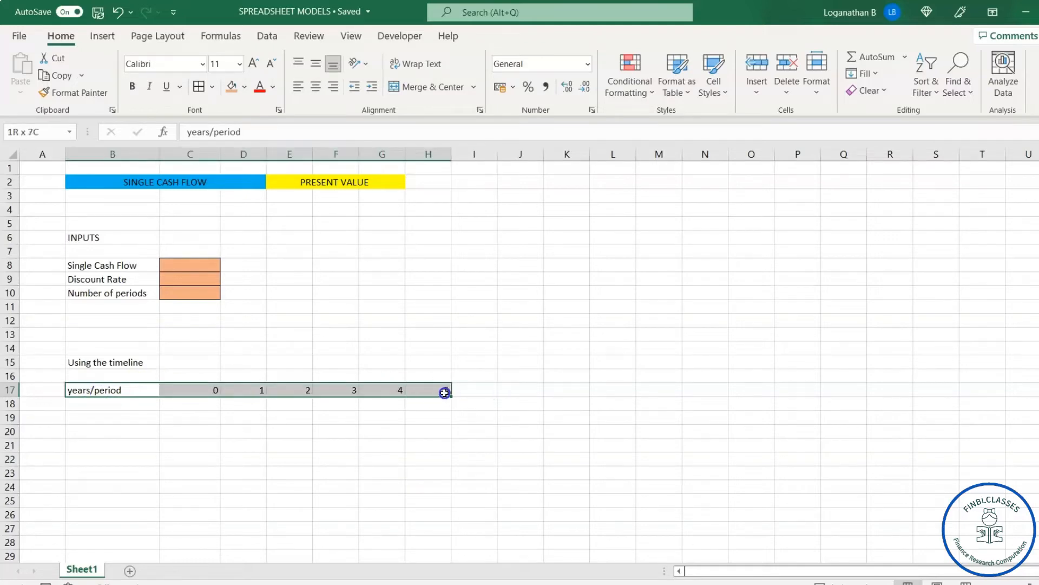
{"action": "key", "text": "ctrl+b"}
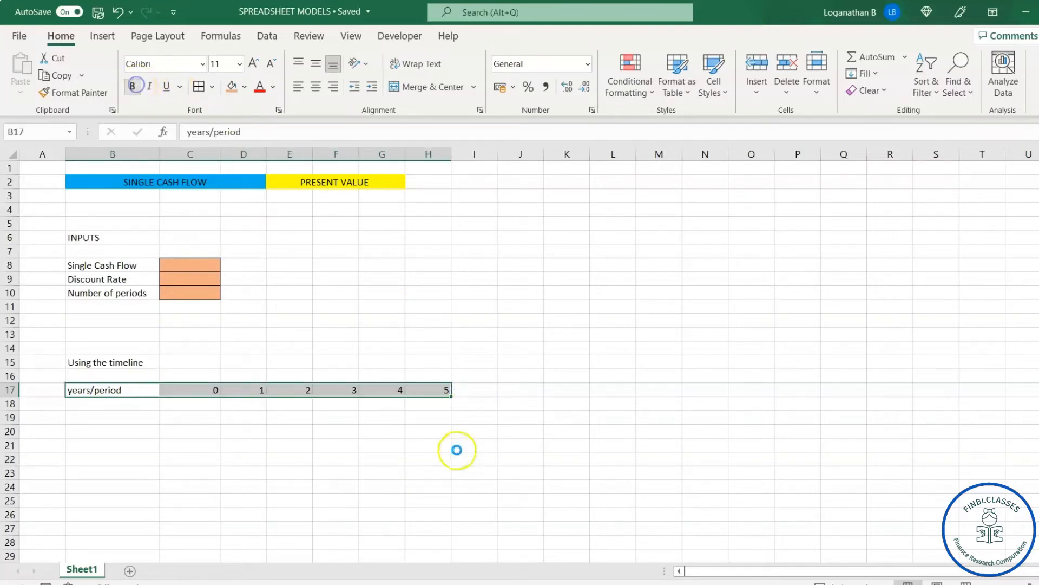
{"action": "left_click", "coordinate": [330, 418]}
Step: Enter the row label Cash flows in cell B18 below years/period
{"action": "left_click", "coordinate": [96, 402]}
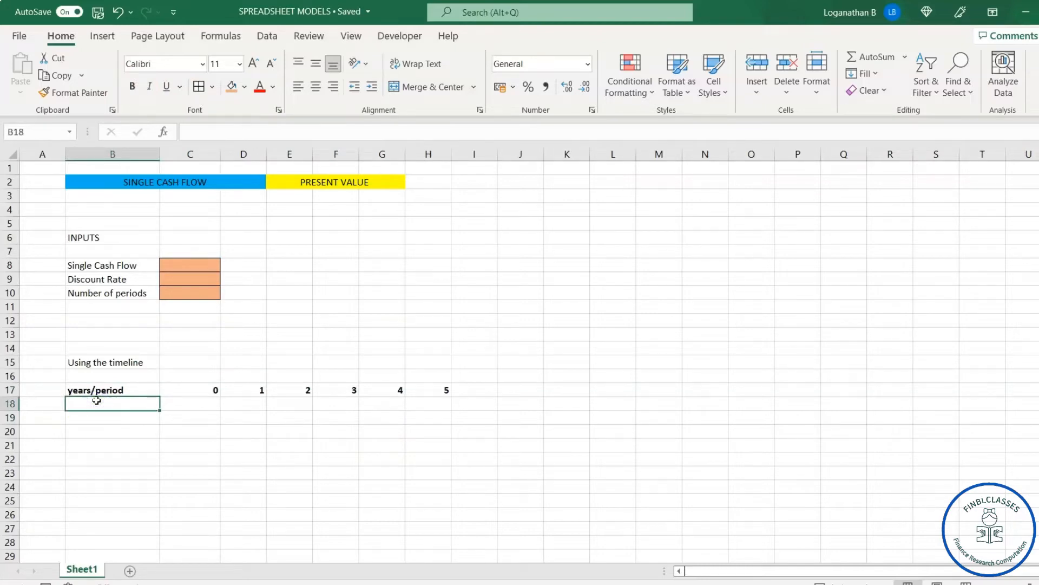
{"action": "type", "text": "Cash flows"}
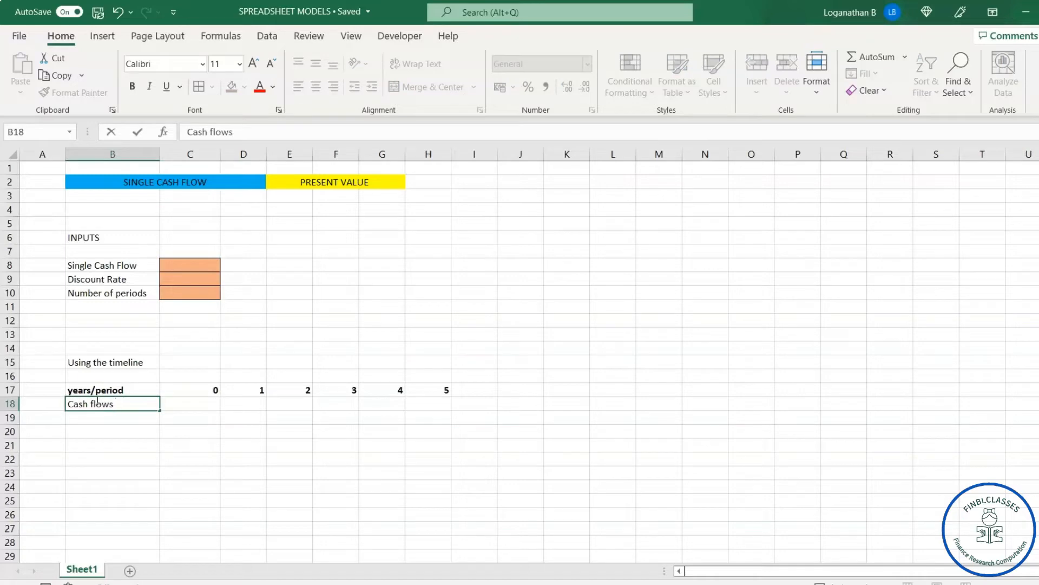
{"action": "left_click", "coordinate": [325, 417]}
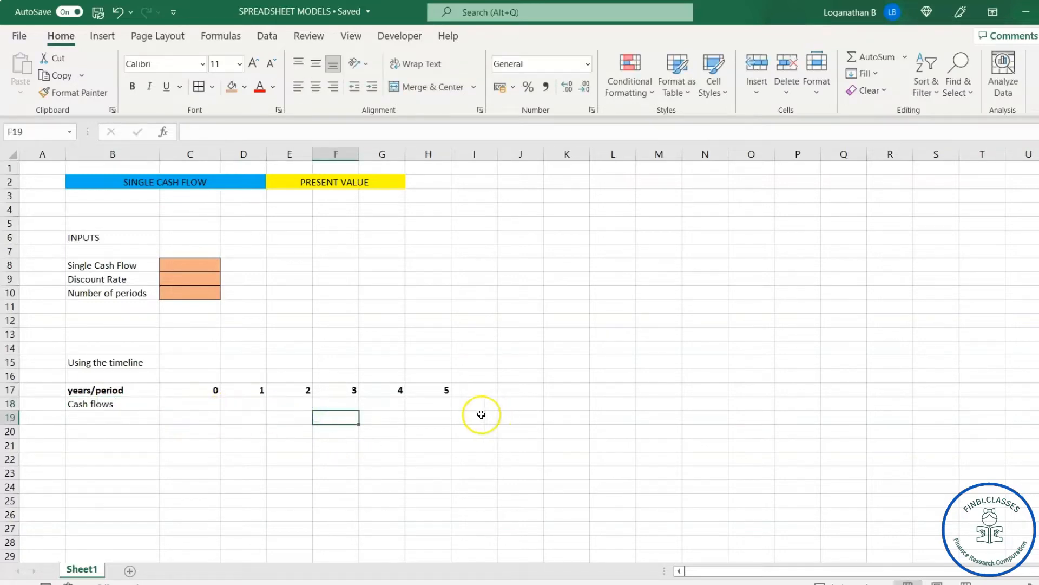
{"action": "left_click", "coordinate": [79, 444]}
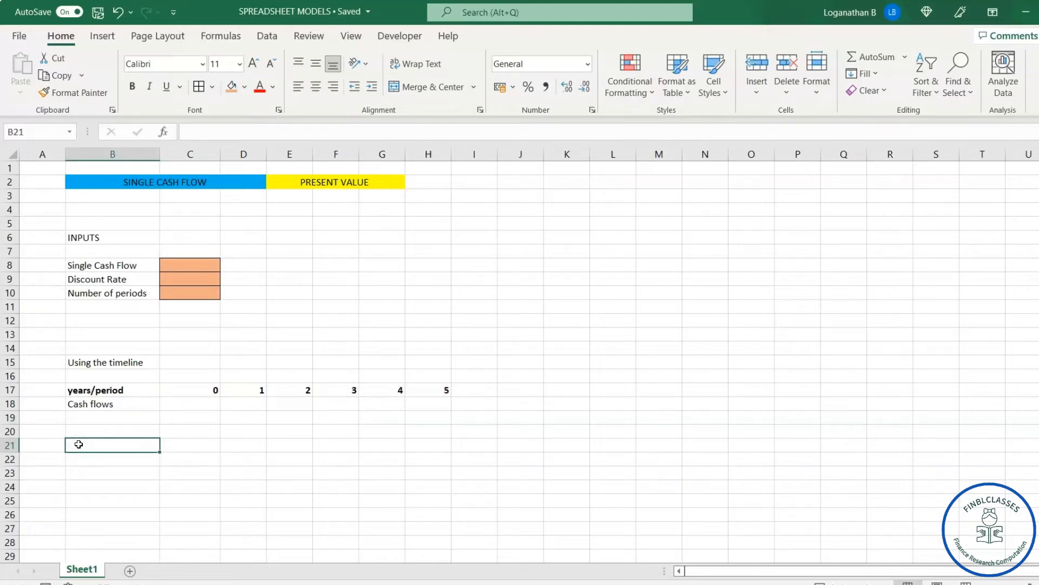
{"action": "type", "text": "Pre"}
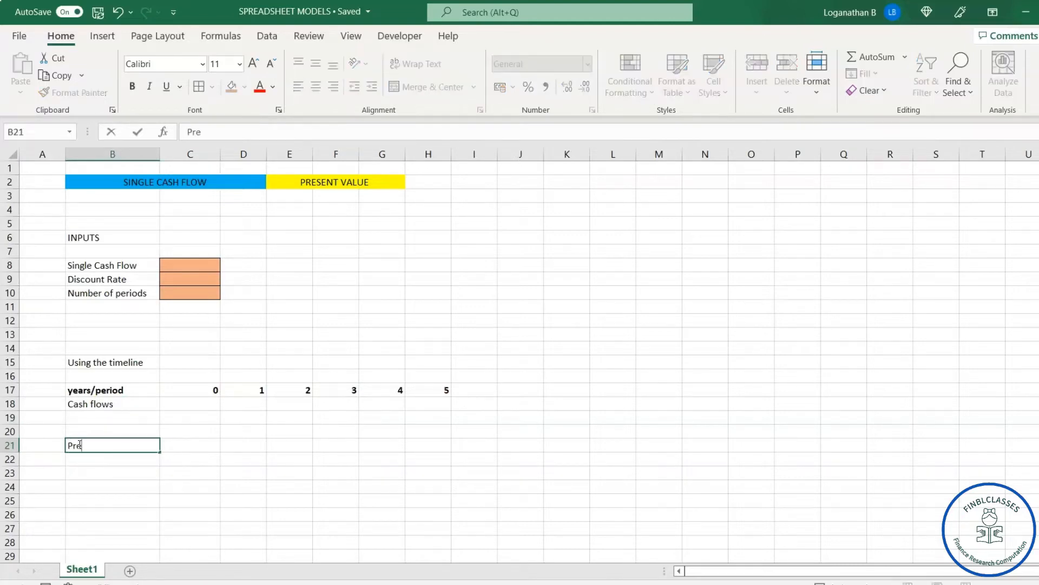
{"action": "key", "text": "BackSpace"}
Step: Enter the labels Present value of Cash flow in cell B20 and Present value in cell B21
{"action": "left_click", "coordinate": [99, 433]}
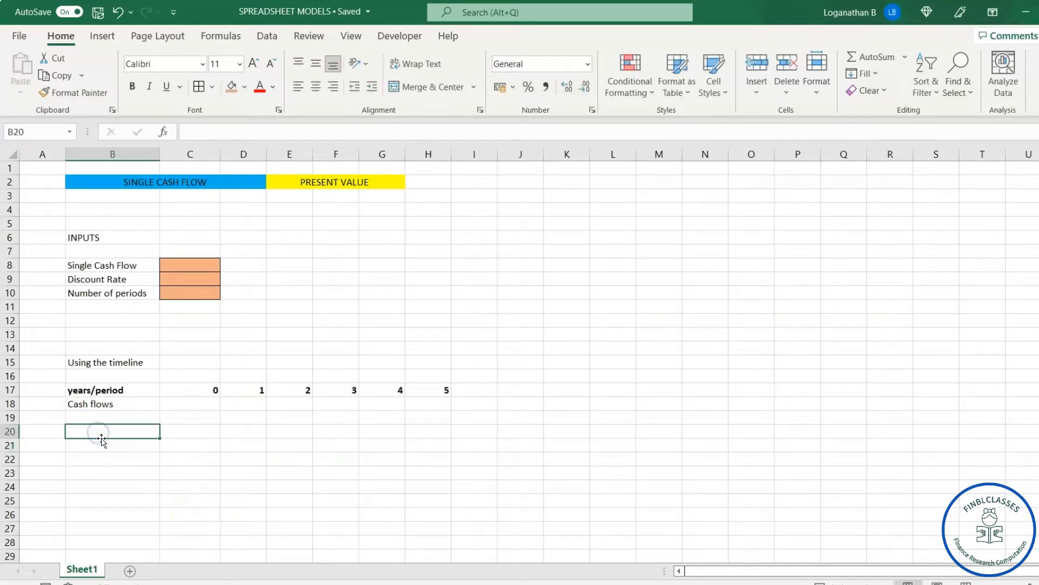
{"action": "type", "text": "Present value of Ca"}
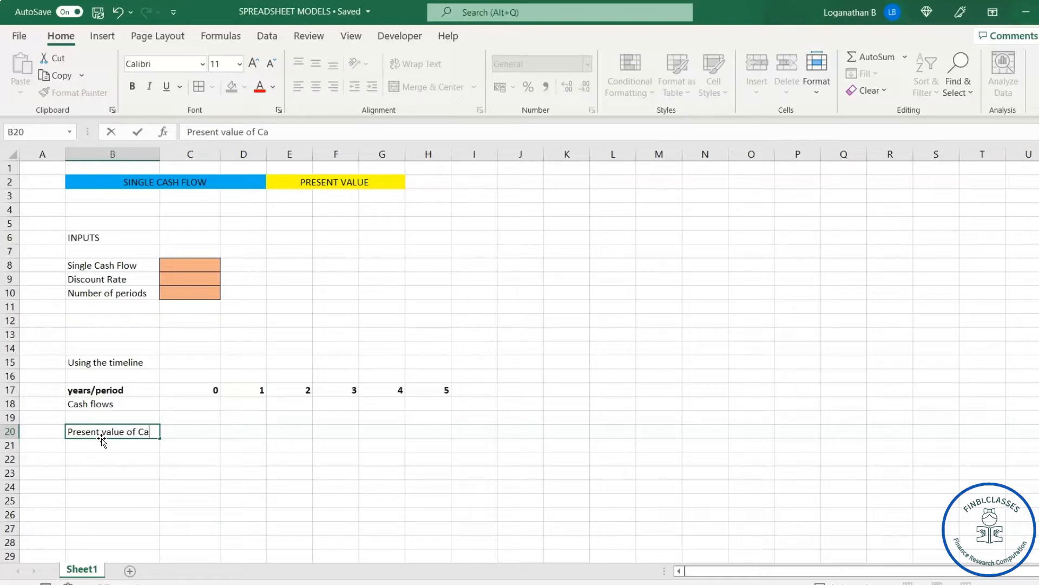
{"action": "type", "text": " flow"}
{"action": "key", "text": "Return"}
{"action": "type", "text": "P"}
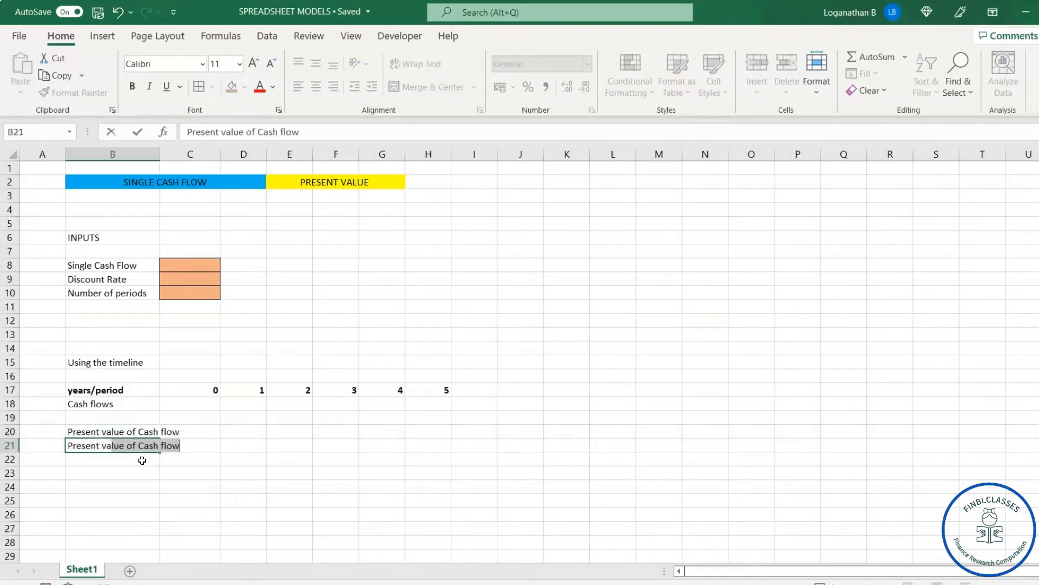
{"action": "type", "text": "resent value"}
{"action": "key", "text": "BackSpace"}
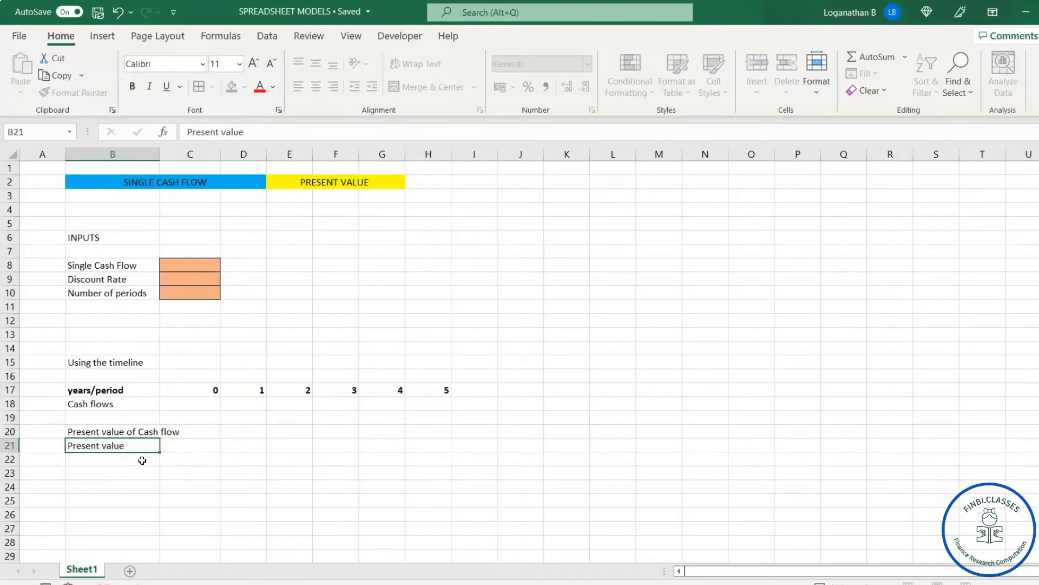
{"action": "key", "text": "Return"}
{"action": "left_click", "coordinate": [397, 448]}
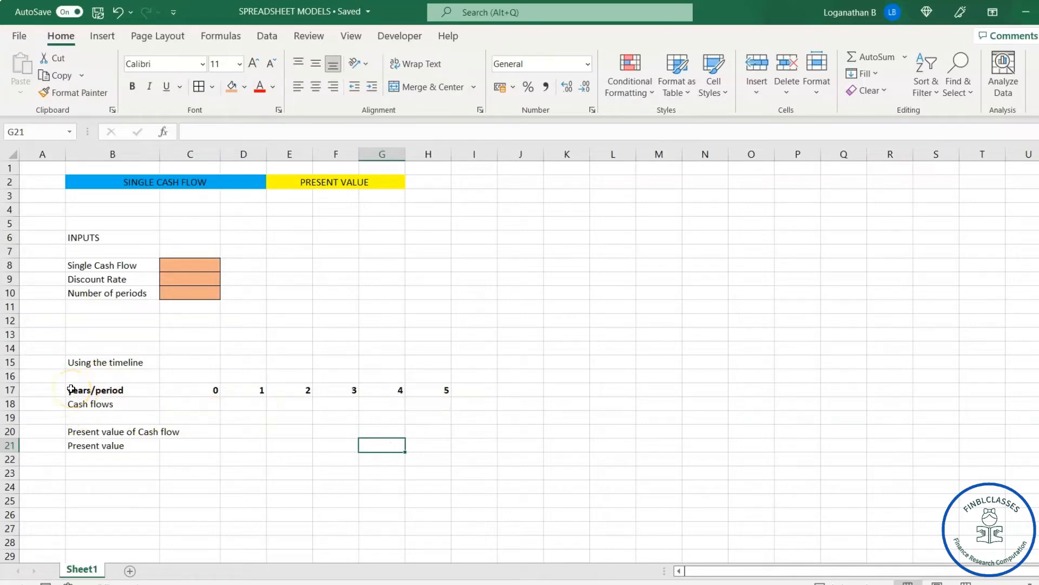
Step: Delete the empty column A so the whole model moves one column over
{"action": "left_click", "coordinate": [39, 152]}
{"action": "right_click", "coordinate": [39, 166]}
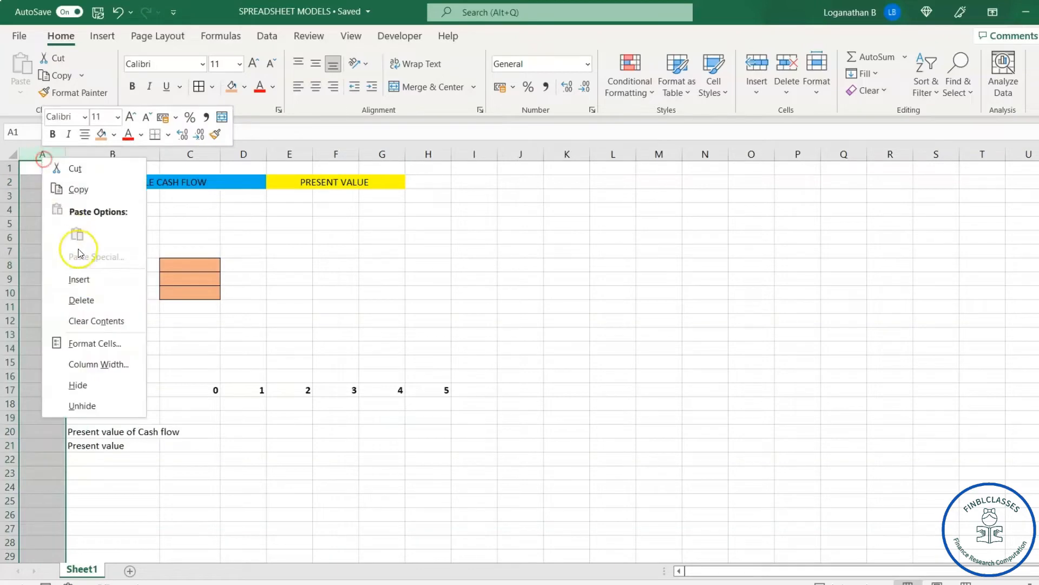
{"action": "left_click", "coordinate": [81, 297]}
{"action": "left_click", "coordinate": [567, 520]}
Step: Apply a top and double bottom border to the timeline table A17:I21
{"action": "left_click_drag", "start_coordinate": [35, 389], "coordinate": [480, 446]}
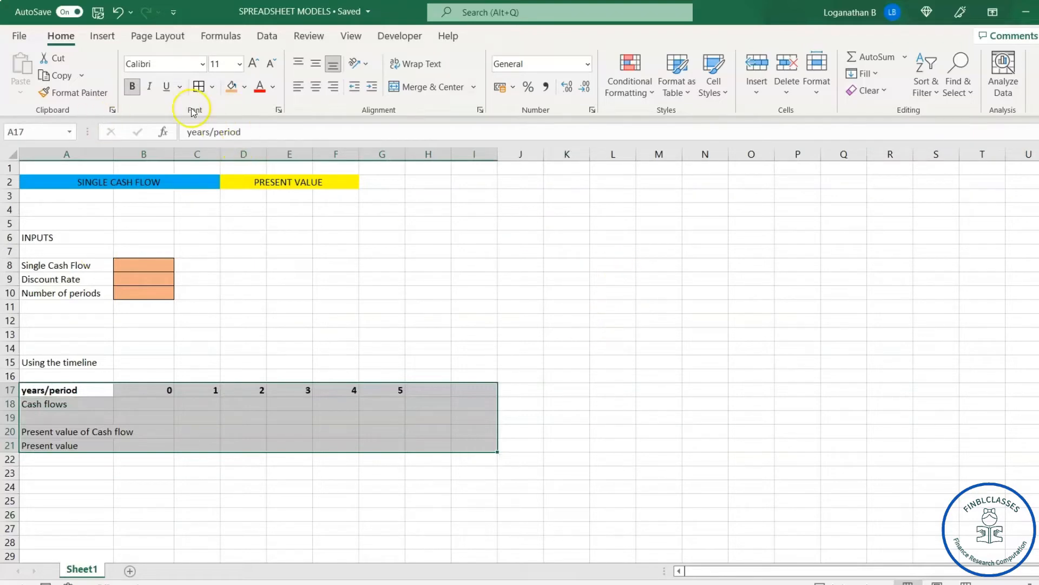
{"action": "left_click", "coordinate": [212, 88]}
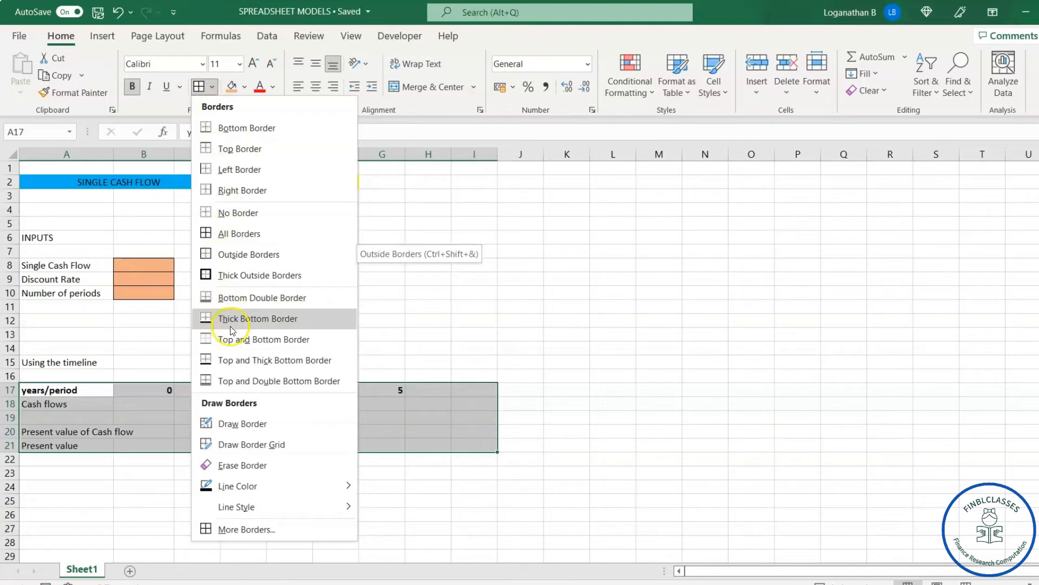
{"action": "left_click", "coordinate": [258, 381]}
{"action": "left_click", "coordinate": [244, 403]}
Step: Apply a top and double bottom border to the years/period header row A17:I17
{"action": "left_click_drag", "start_coordinate": [49, 390], "coordinate": [473, 394]}
{"action": "left_click", "coordinate": [212, 86]}
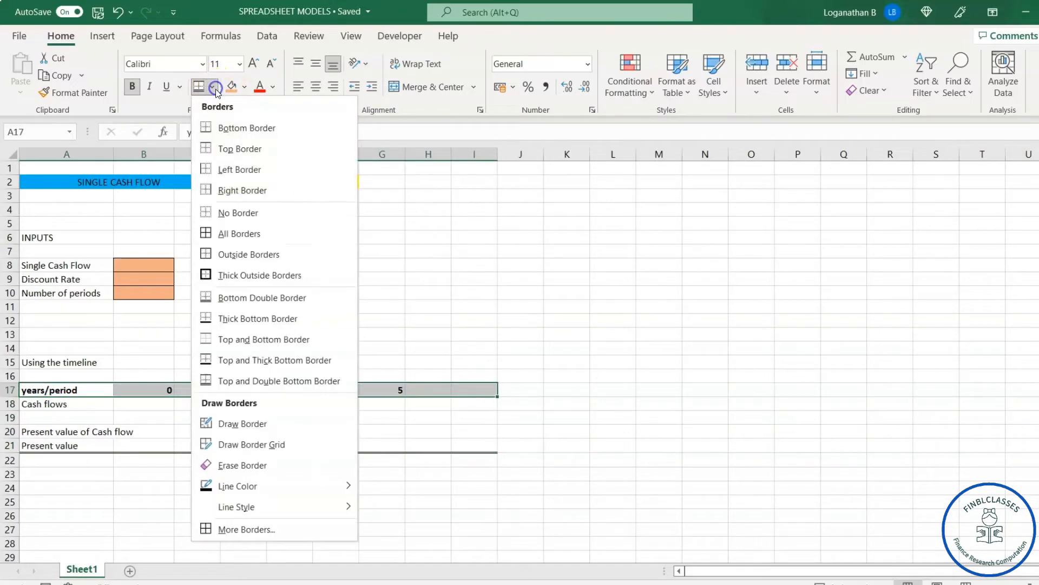
{"action": "left_click", "coordinate": [278, 380]}
{"action": "left_click", "coordinate": [614, 416]}
{"action": "left_click", "coordinate": [187, 446]}
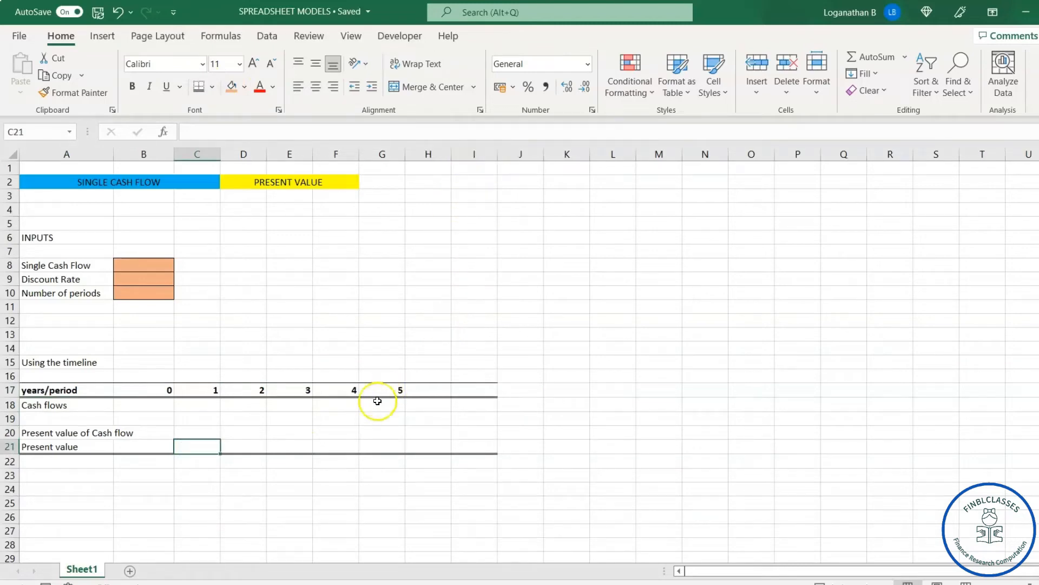
{"action": "left_click", "coordinate": [130, 419]}
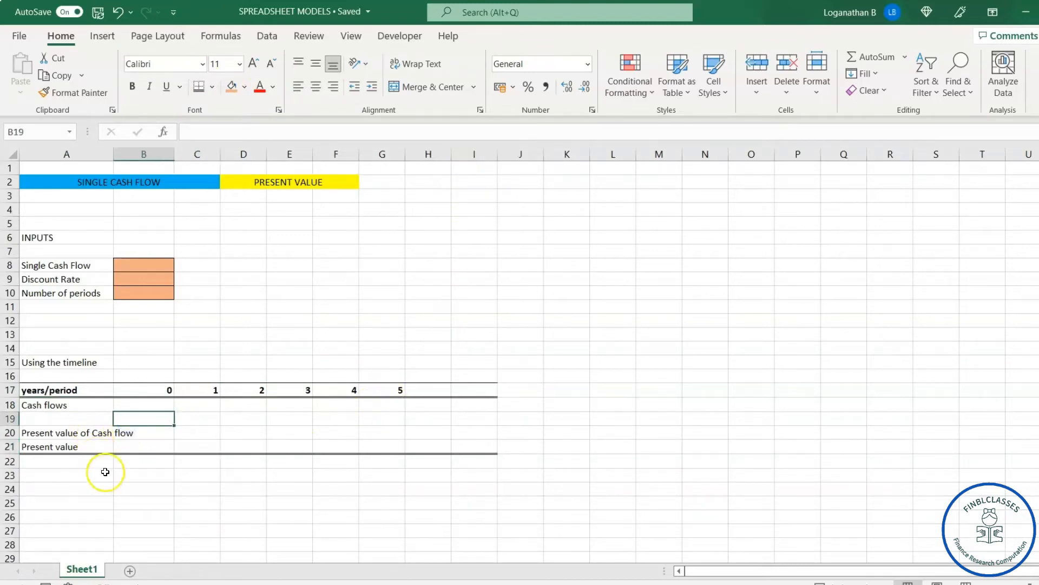
{"action": "left_click", "coordinate": [68, 474]}
{"action": "left_click", "coordinate": [277, 295]}
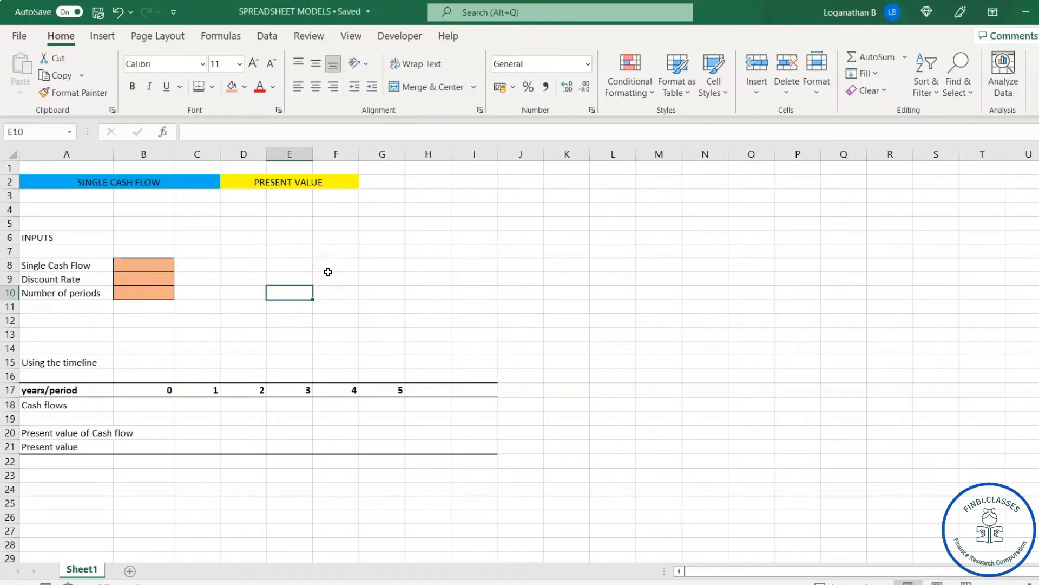
{"action": "left_click", "coordinate": [513, 346]}
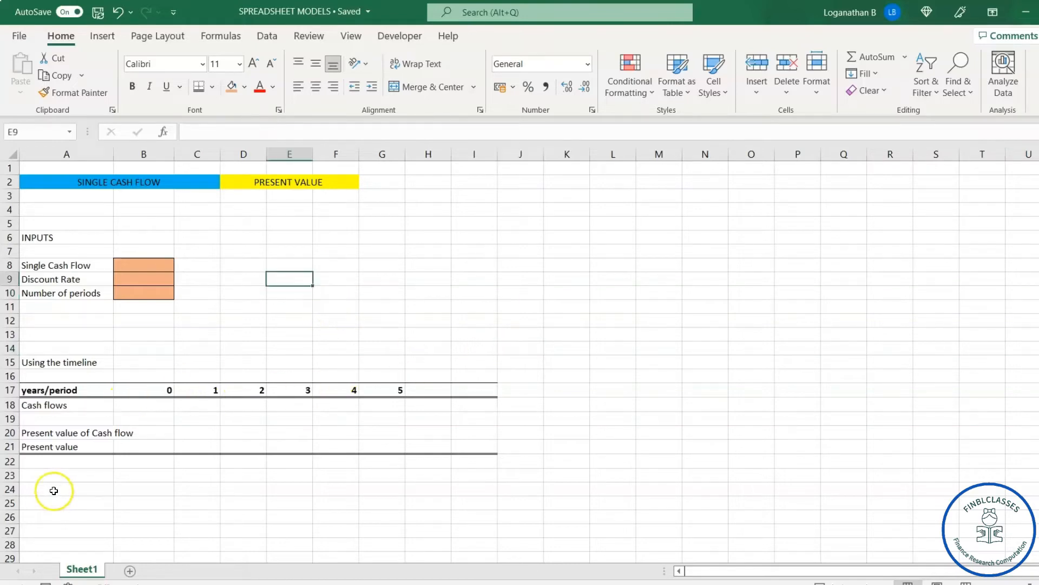
{"action": "left_click", "coordinate": [56, 490]}
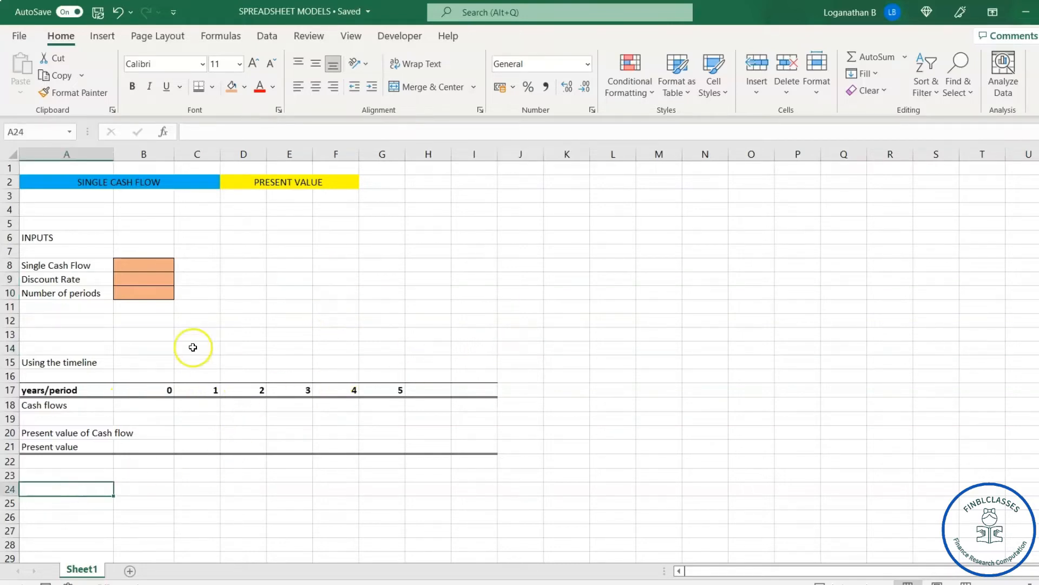
{"action": "left_click", "coordinate": [141, 406]}
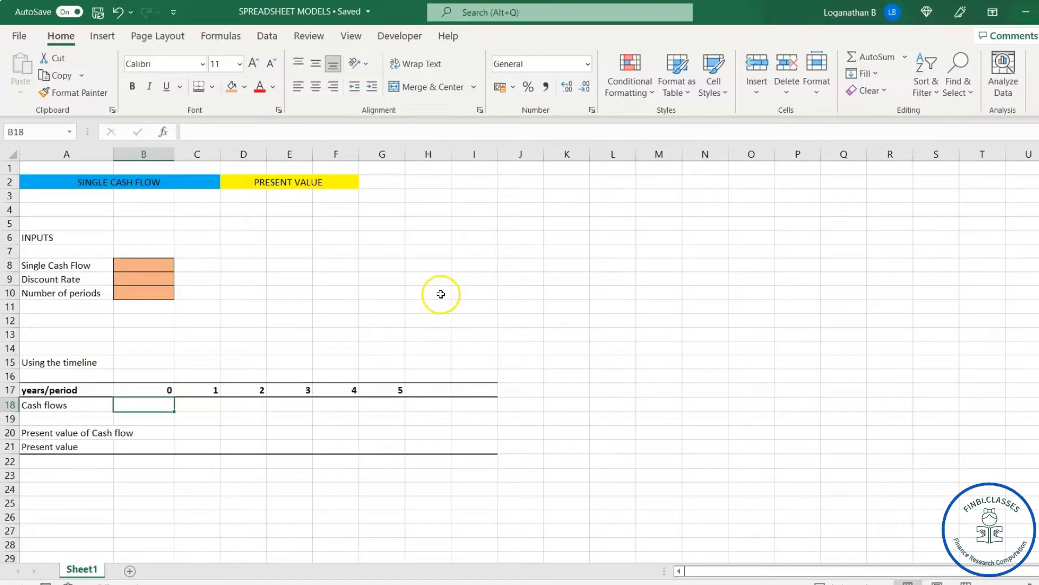
Step: Fill in the input cells with a single cash flow of 1000, a discount rate of 6% and 5 periods in B8:B10
{"action": "left_click", "coordinate": [144, 266]}
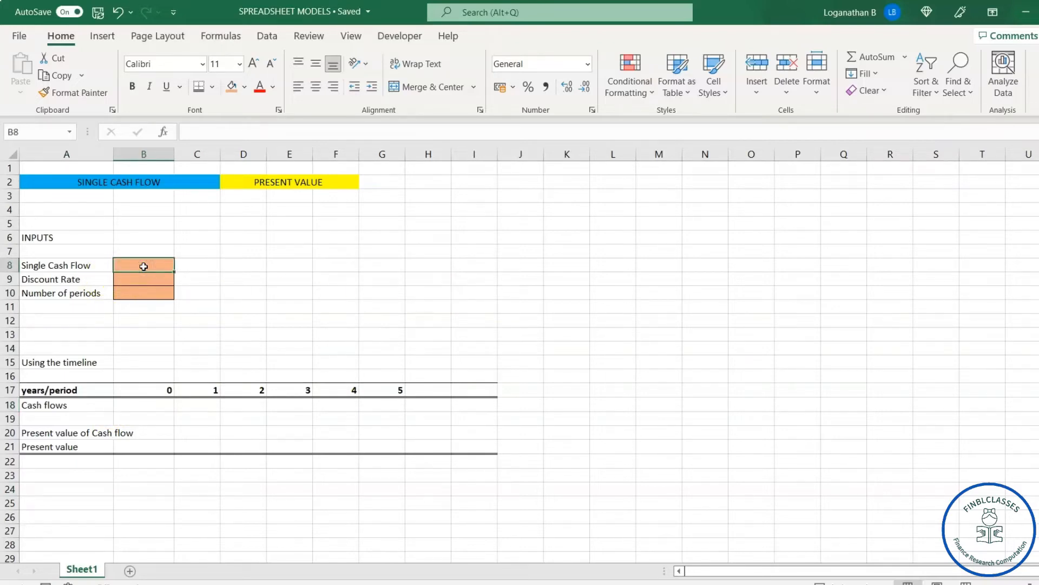
{"action": "type", "text": "1"}
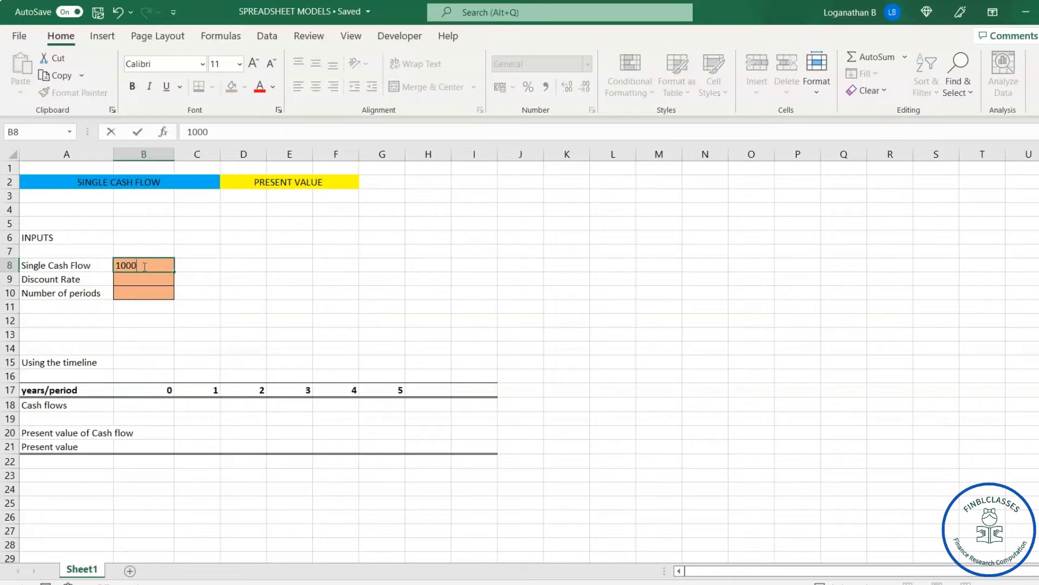
{"action": "type", "text": "000"}
{"action": "key", "text": "Return"}
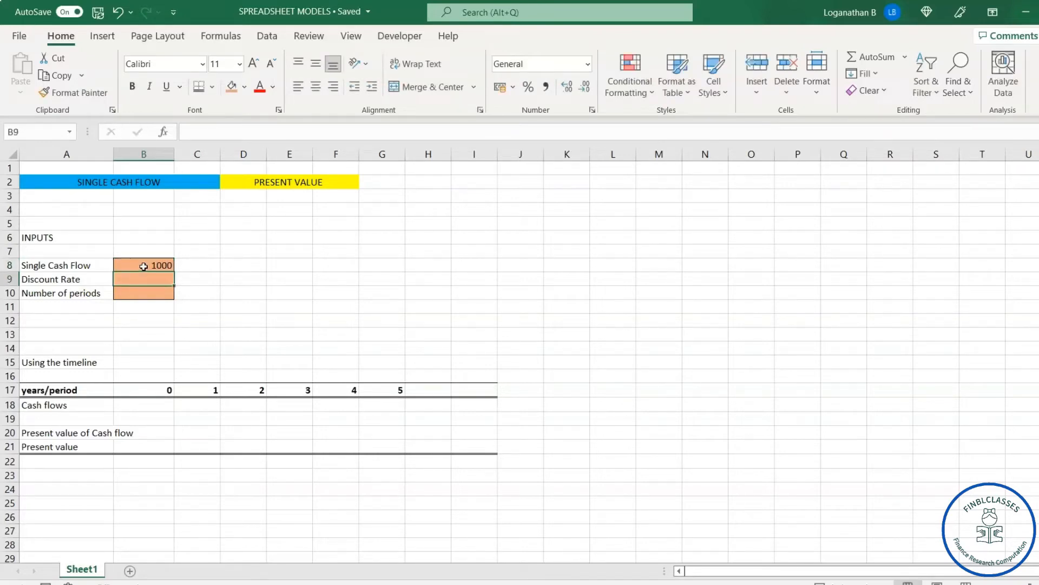
{"action": "type", "text": "6"}
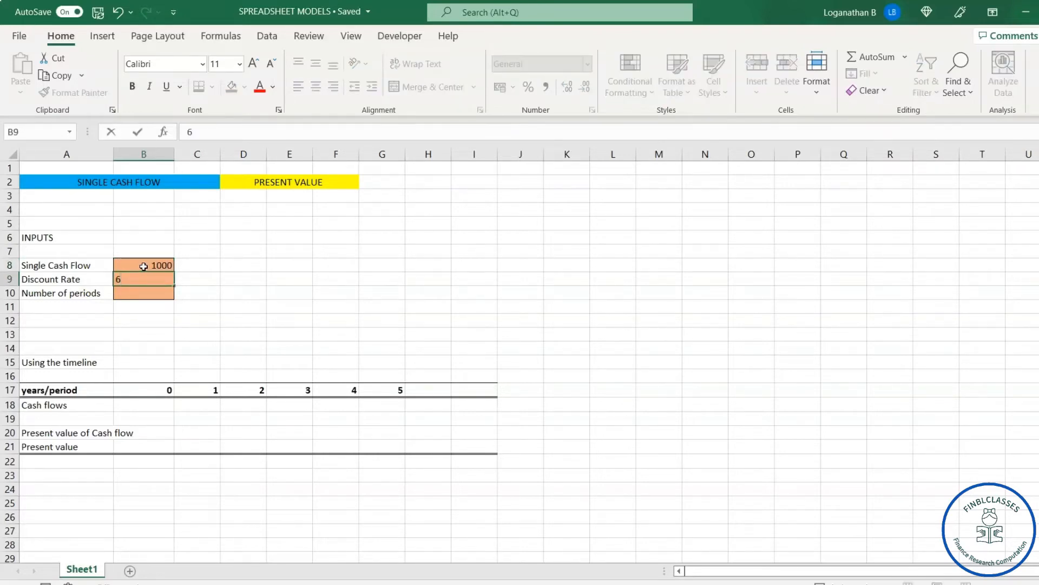
{"action": "key", "text": "Return"}
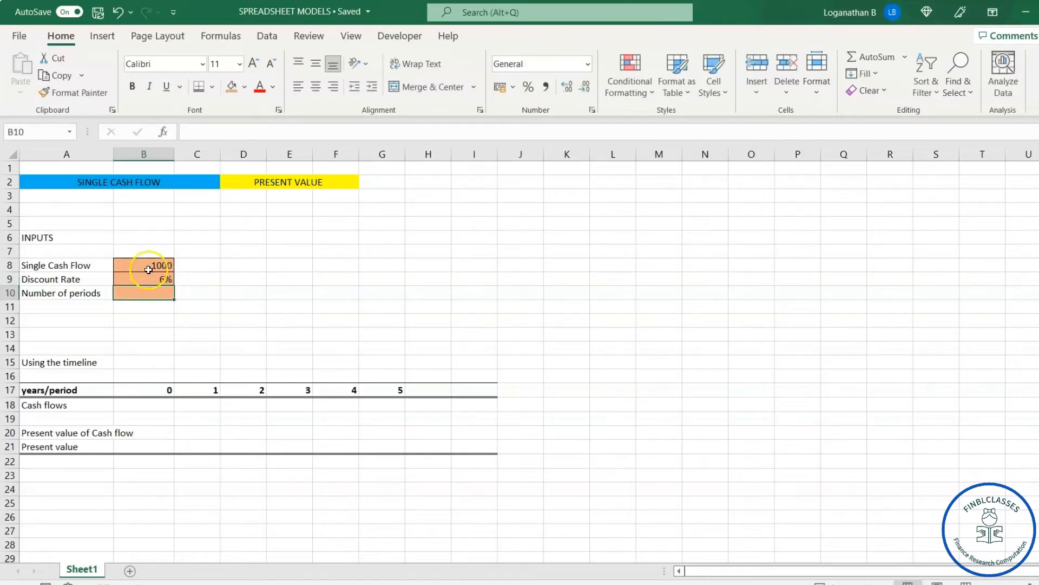
{"action": "type", "text": "5"}
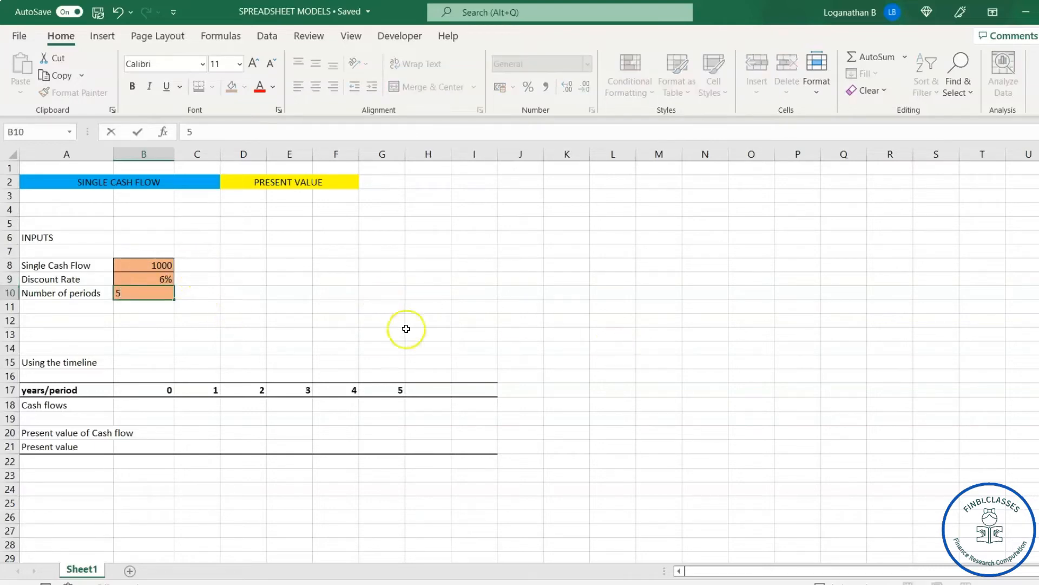
{"action": "left_click", "coordinate": [141, 330]}
{"action": "left_click", "coordinate": [161, 263]}
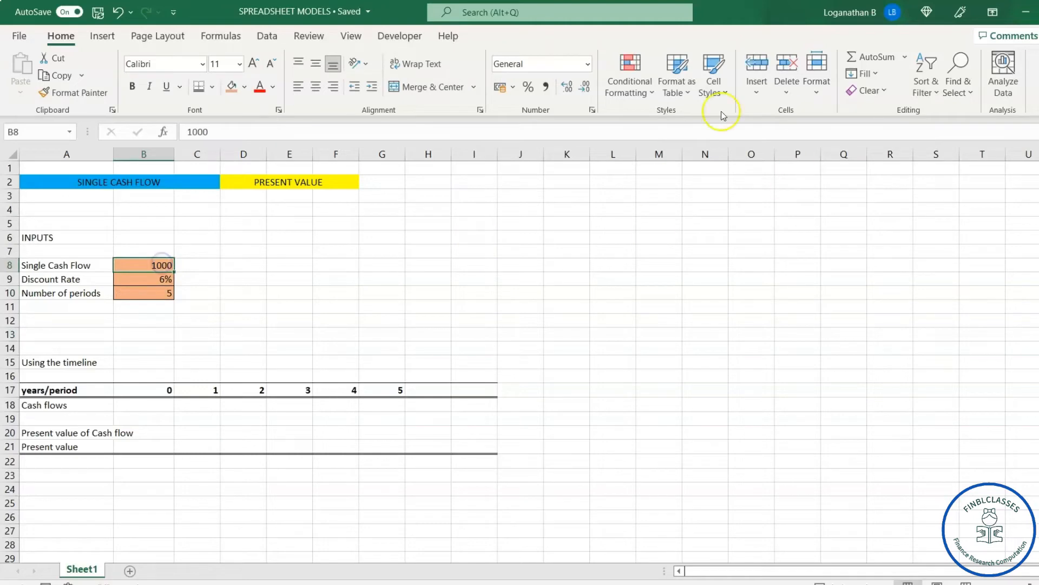
Step: Format the single cash flow value in B8 with the Currency number format
{"action": "left_click", "coordinate": [513, 88]}
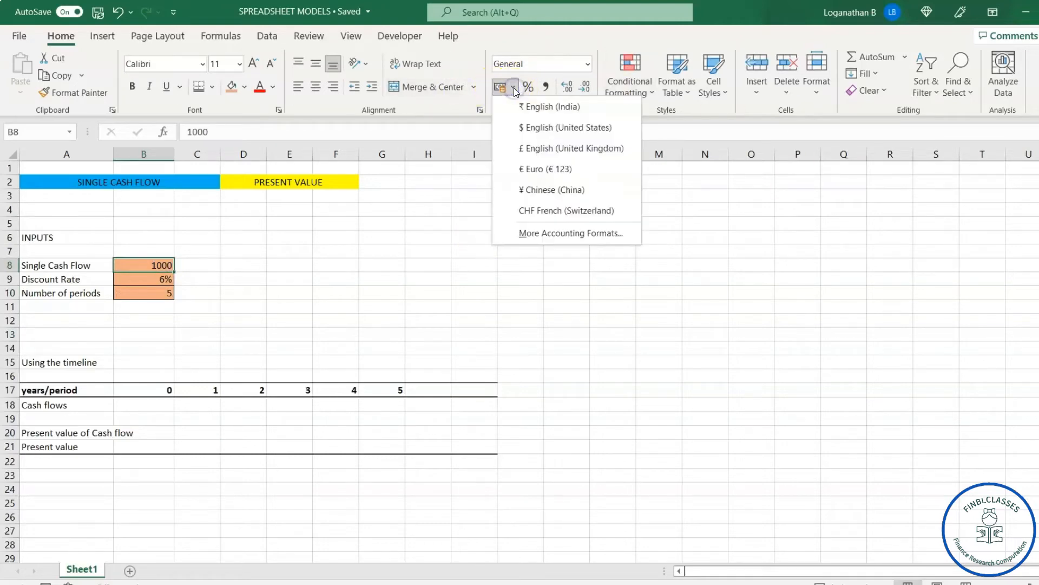
{"action": "left_click", "coordinate": [588, 65]}
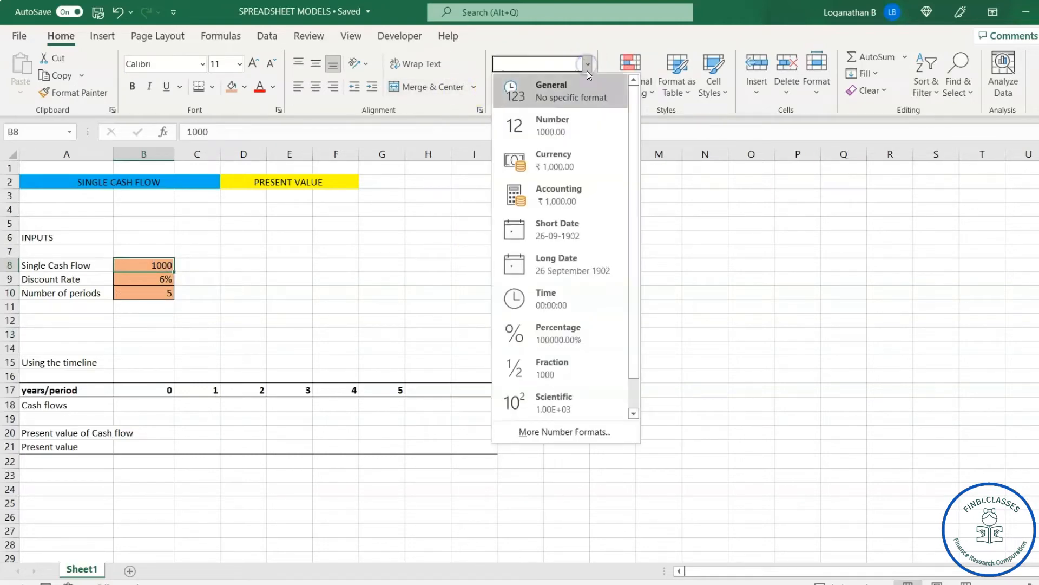
{"action": "left_click", "coordinate": [548, 165]}
{"action": "left_click", "coordinate": [289, 303]}
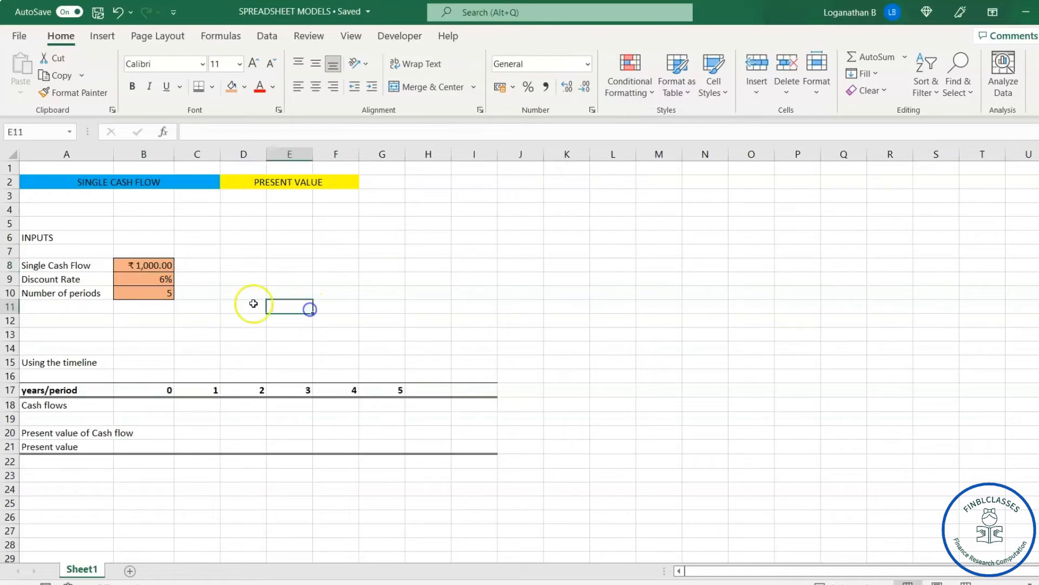
Step: Center the three input values in B8:B10 horizontally
{"action": "left_click_drag", "start_coordinate": [168, 266], "coordinate": [167, 290]}
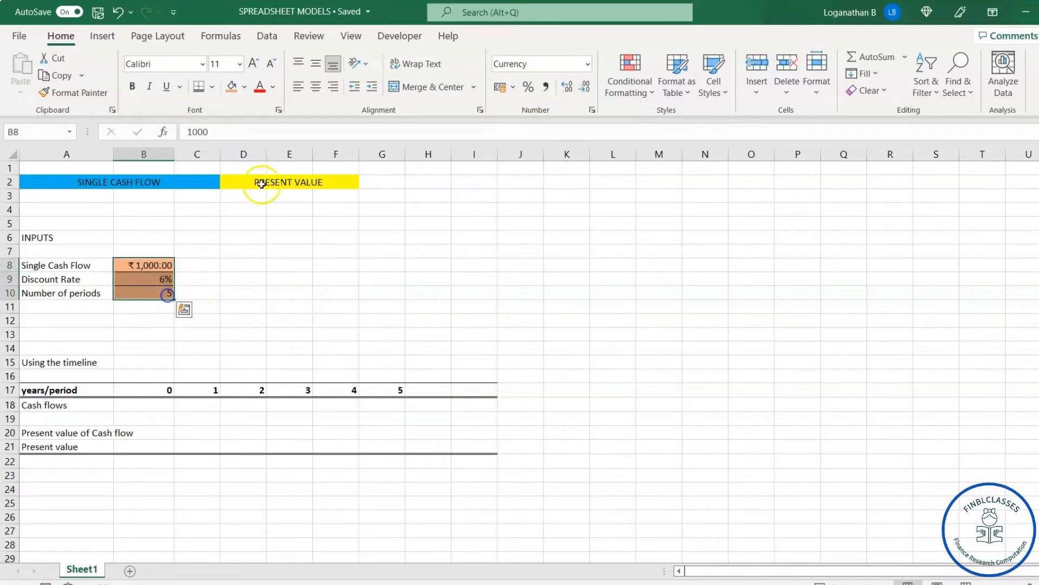
{"action": "left_click", "coordinate": [315, 86]}
{"action": "left_click", "coordinate": [258, 284]}
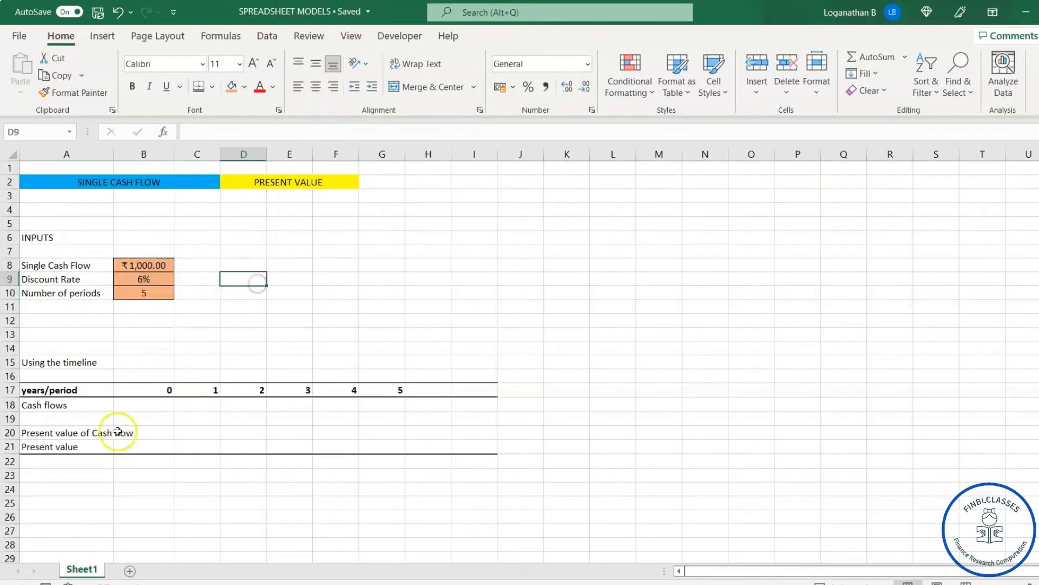
Step: Enter 0 as the period 0 cash flow in B18
{"action": "left_click", "coordinate": [177, 408]}
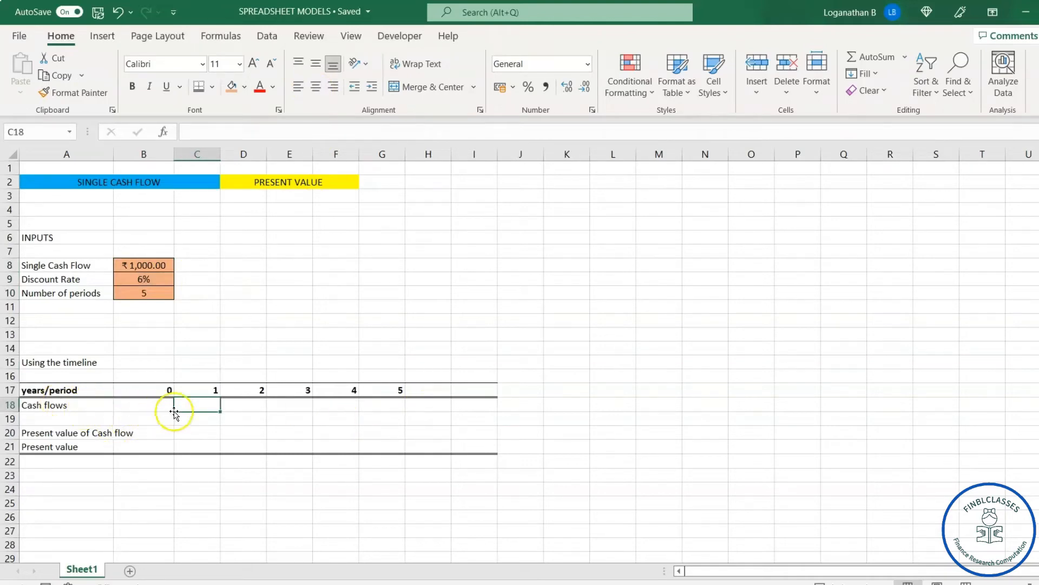
{"action": "left_click", "coordinate": [154, 404]}
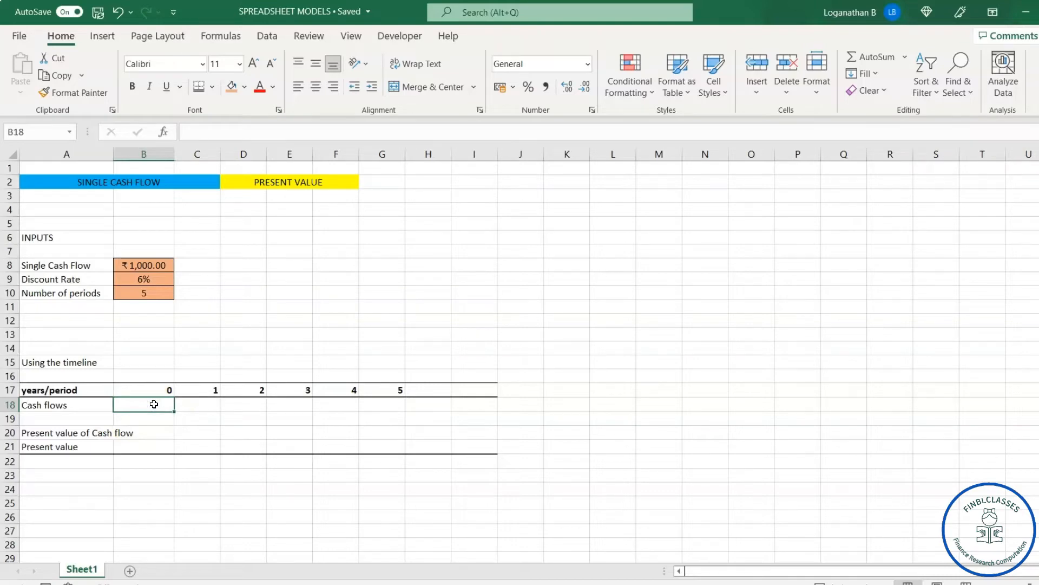
{"action": "type", "text": "0"}
{"action": "key", "text": "Tab"}
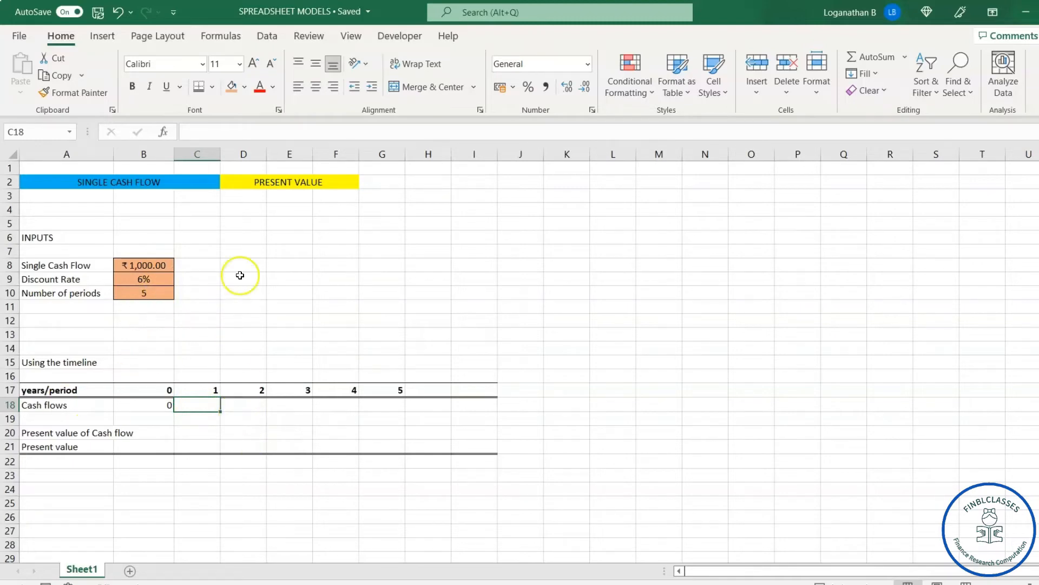
Step: Set the single cash flow input in B8 to 10000
{"action": "left_click", "coordinate": [151, 269]}
{"action": "type", "text": "10,0"}
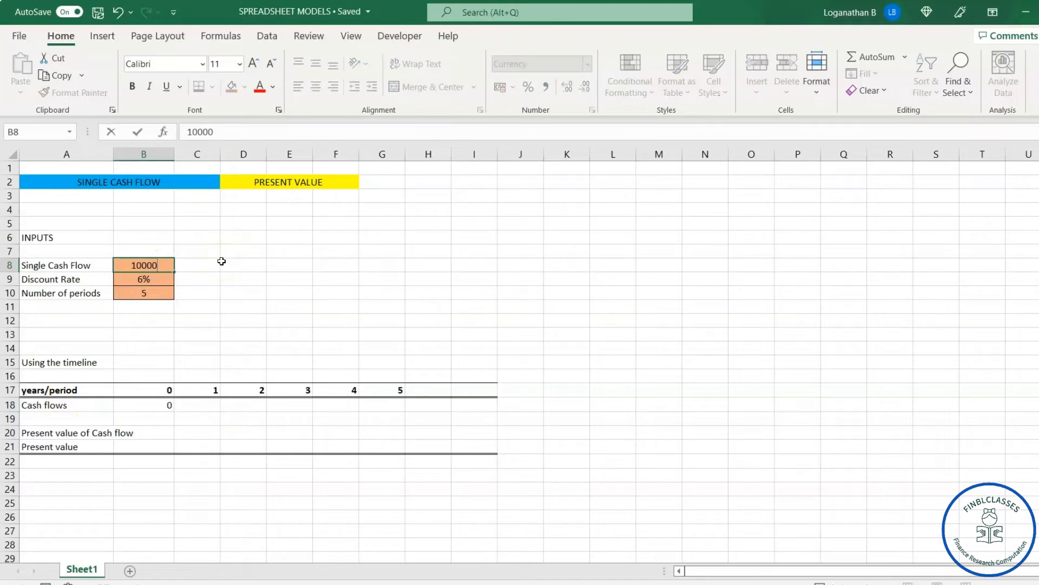
{"action": "type", "text": "00"}
{"action": "key", "text": "Return"}
Step: Enter a cash flow of 0 for each of periods 1 to 4 in C18:F18
{"action": "left_click", "coordinate": [194, 407]}
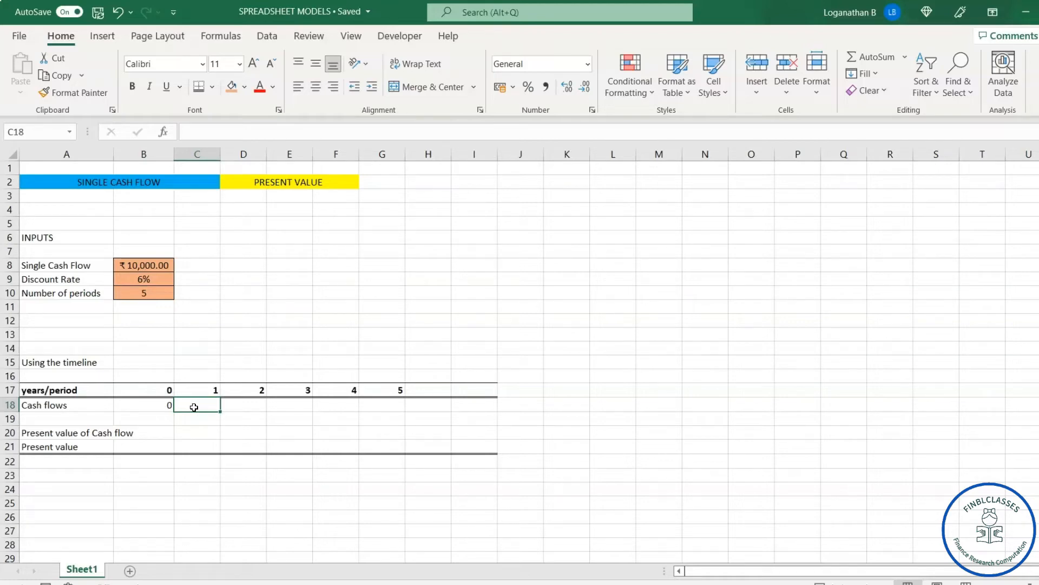
{"action": "type", "text": "0"}
{"action": "key", "text": "Tab"}
{"action": "type", "text": "0"}
{"action": "key", "text": "Tab"}
{"action": "type", "text": "0"}
{"action": "key", "text": "Tab"}
{"action": "type", "text": "0"}
Step: Link the period 5 cash flow in G18 to the single cash flow input in B8
{"action": "key", "text": "Tab"}
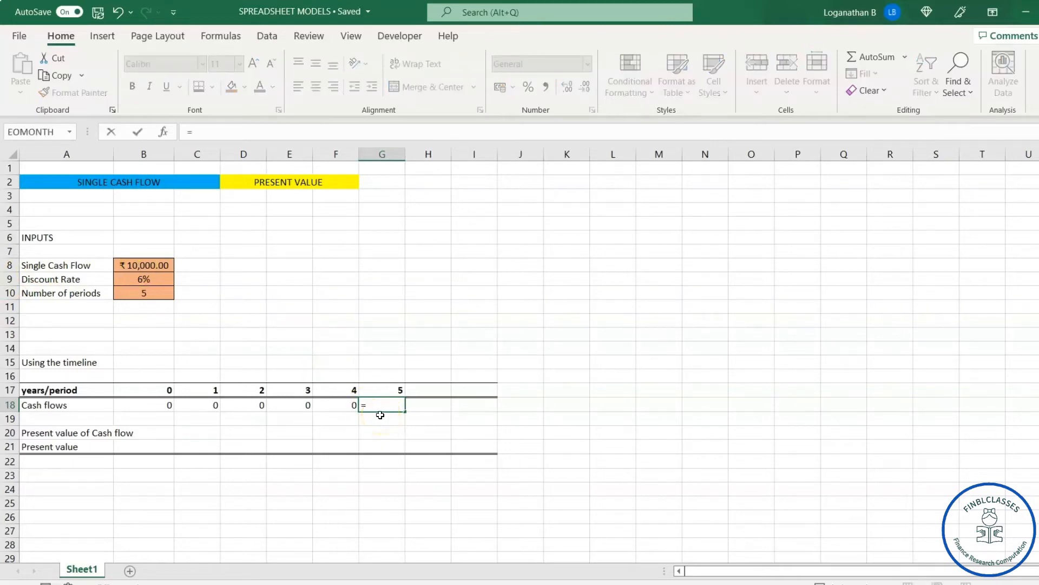
{"action": "left_click", "coordinate": [150, 266]}
{"action": "key", "text": "Return"}
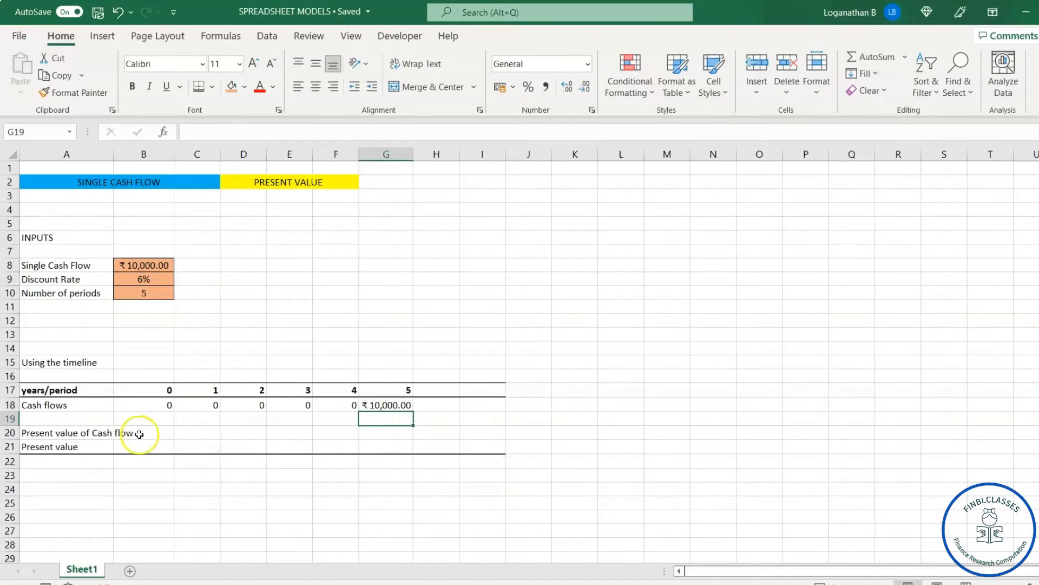
Step: Widen column A so the "Present value of Cash flow" label fits inside it
{"action": "left_click_drag", "start_coordinate": [113, 153], "coordinate": [141, 157]}
{"action": "left_click", "coordinate": [183, 433]}
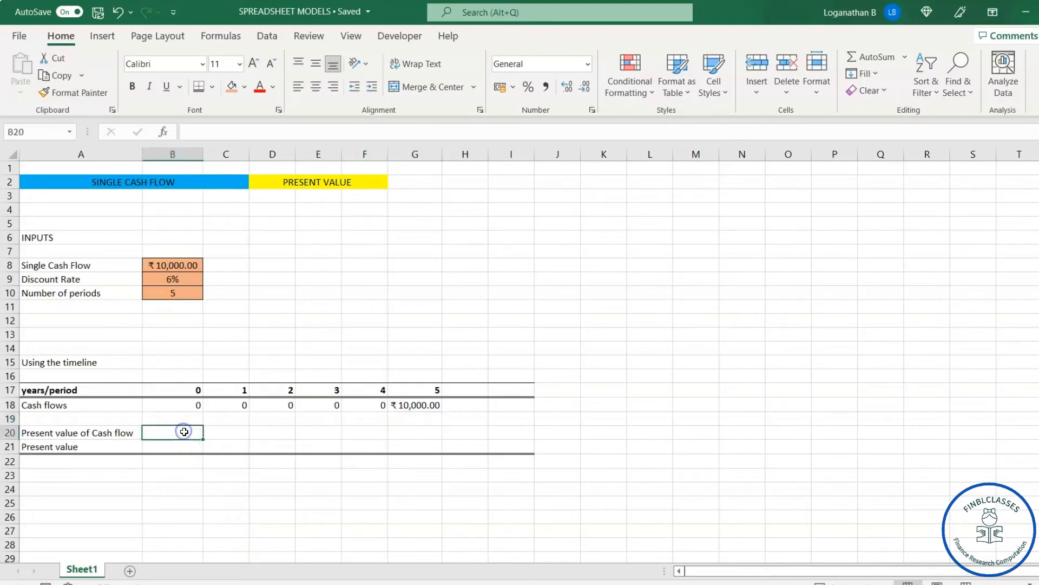
Step: Write the note "FORMULA - EQUATION" in cell M4, beside the model
{"action": "left_click", "coordinate": [667, 237]}
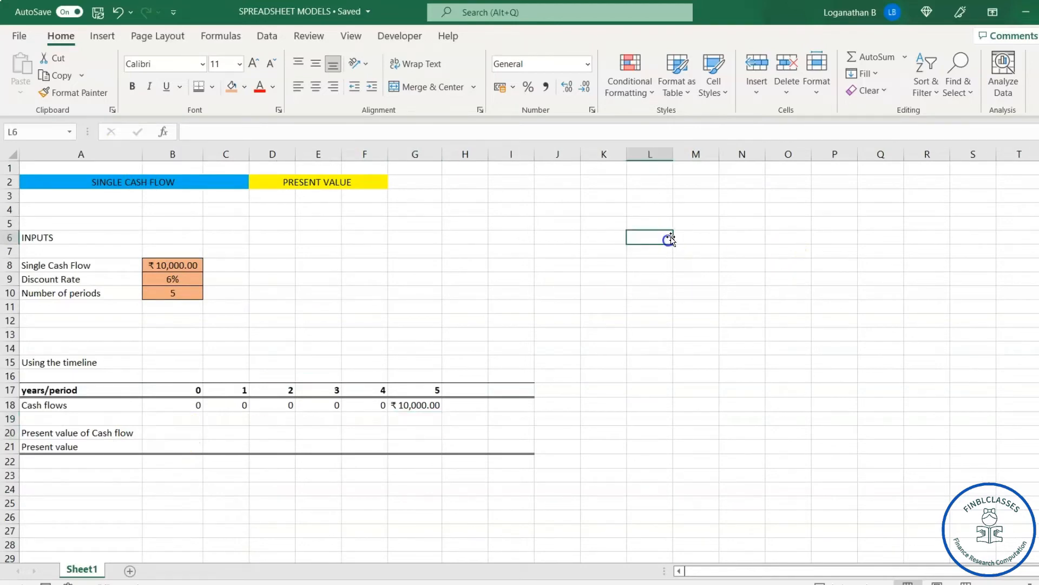
{"action": "left_click", "coordinate": [707, 210]}
{"action": "left_click", "coordinate": [742, 214]}
{"action": "left_click", "coordinate": [702, 210]}
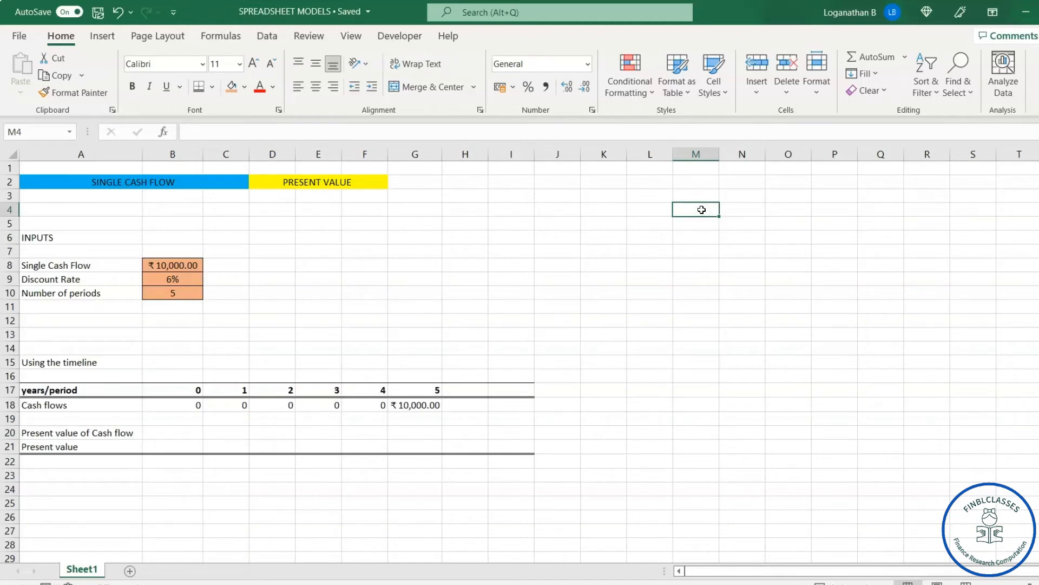
{"action": "type", "text": "'fORMULA"}
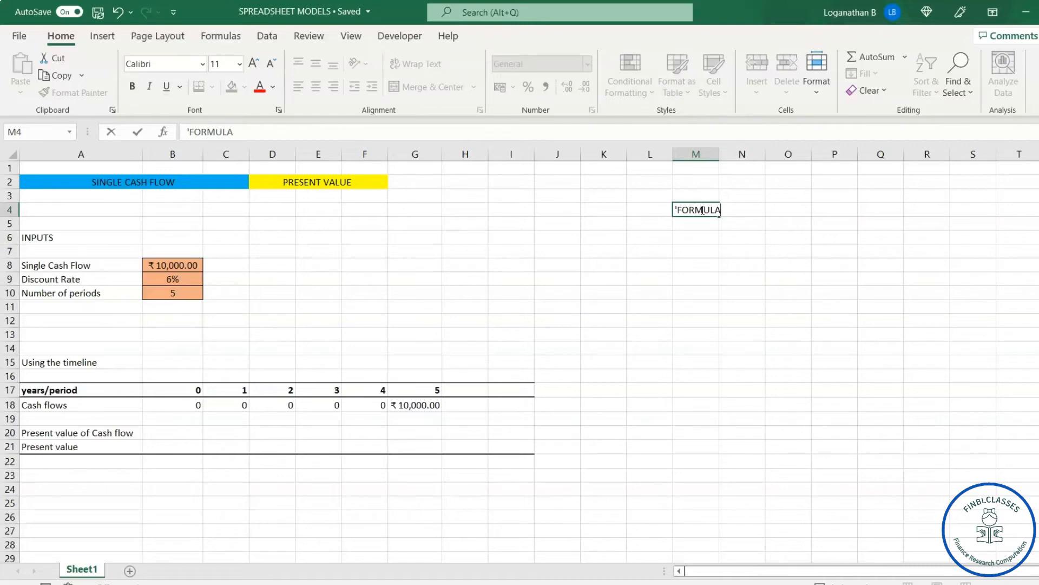
{"action": "type", "text": "EQUATION"}
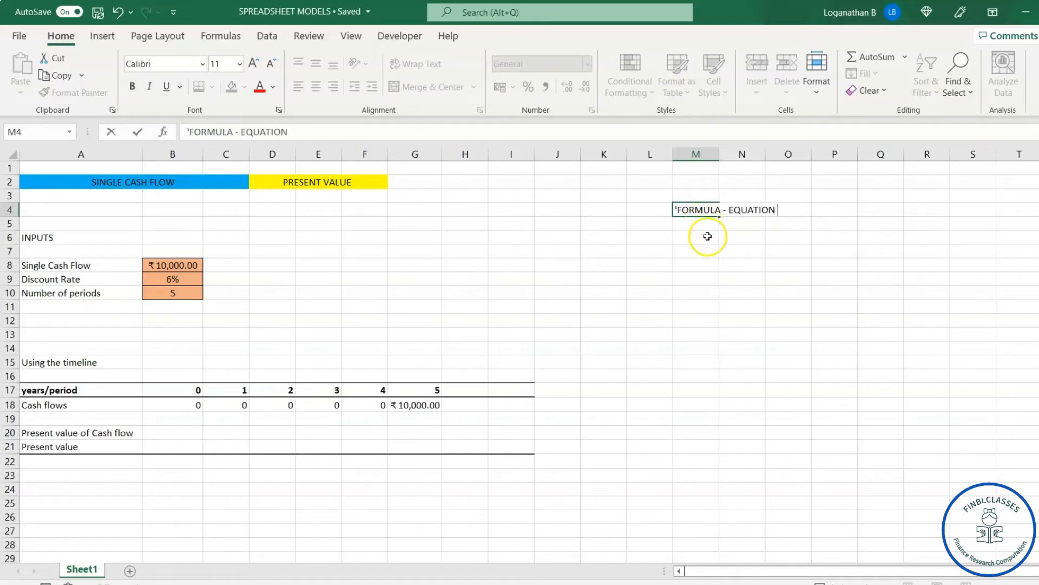
Step: Write the note "EXCEL FINANCIAL FUNCTIONS" in cell M6
{"action": "left_click", "coordinate": [708, 236]}
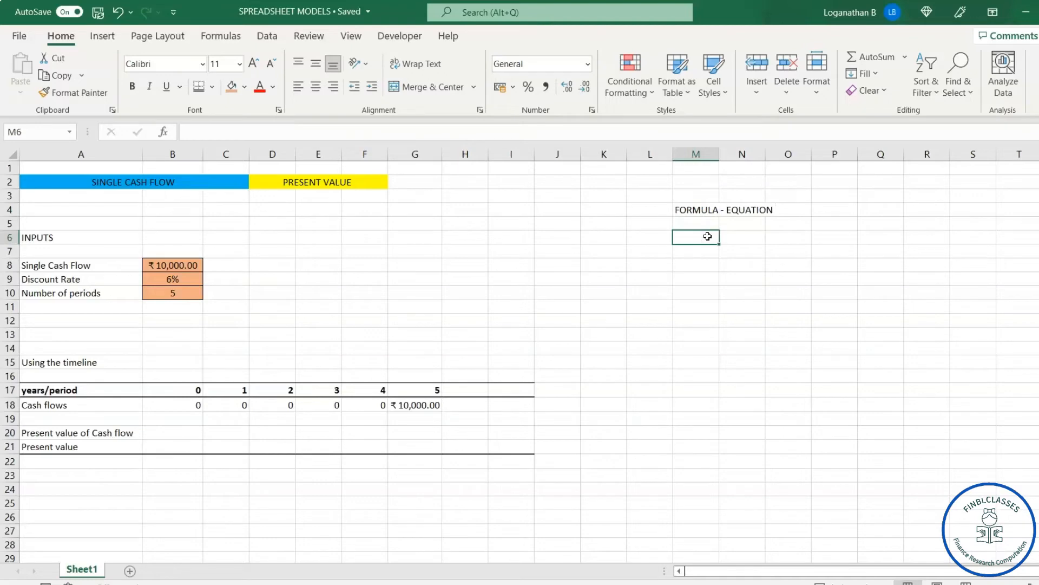
{"action": "type", "text": "F"}
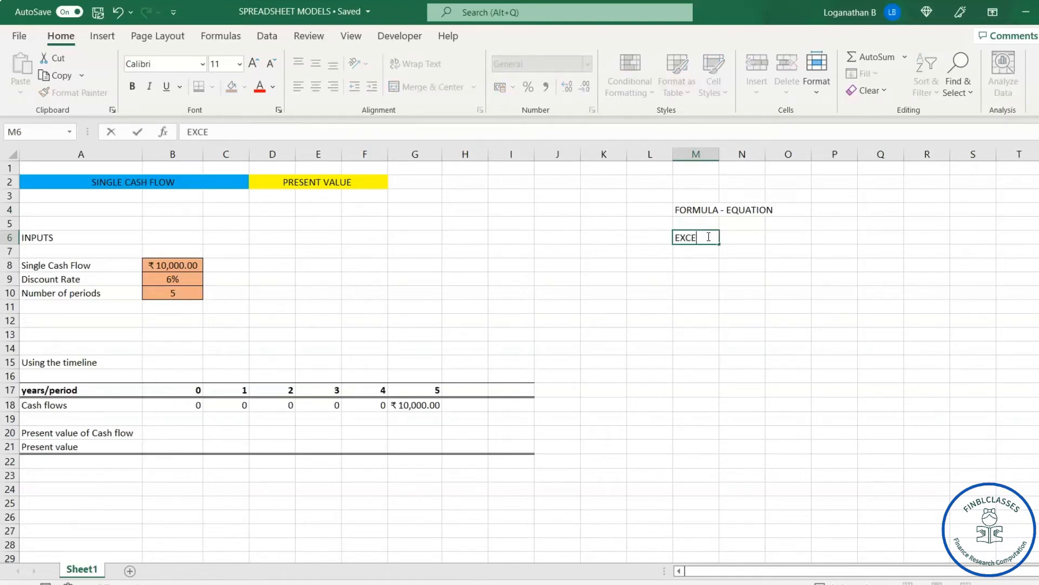
{"action": "type", "text": "XCEL FINN"}
{"action": "key", "text": "BackSpace"}
{"action": "type", "text": "ANCIAL FUNCTIONS"}
{"action": "left_click", "coordinate": [831, 295]}
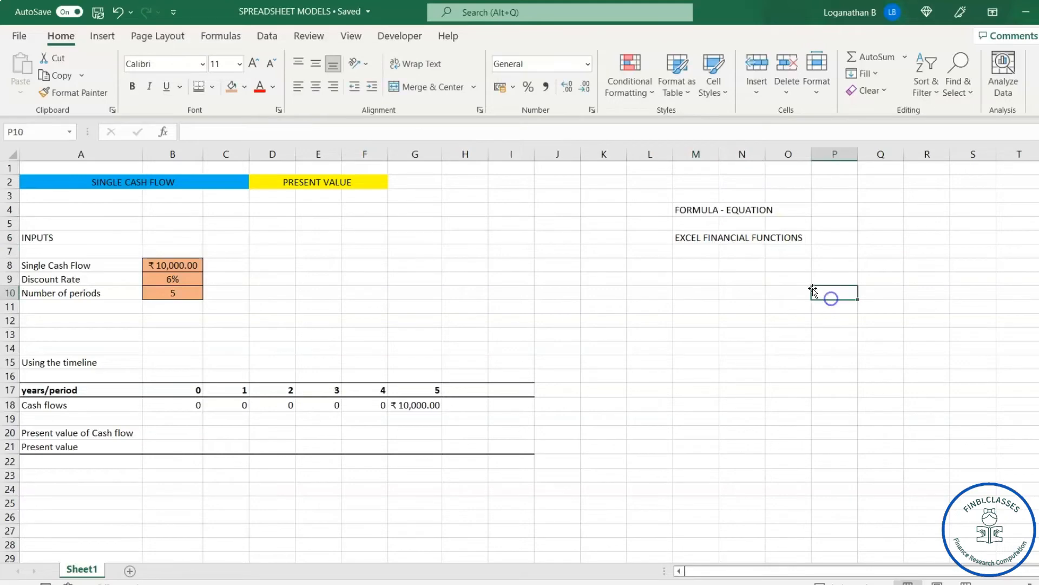
Step: Write the present value equation as text, "PV= FV/(1+r)^n", in cell M9
{"action": "left_click", "coordinate": [700, 266]}
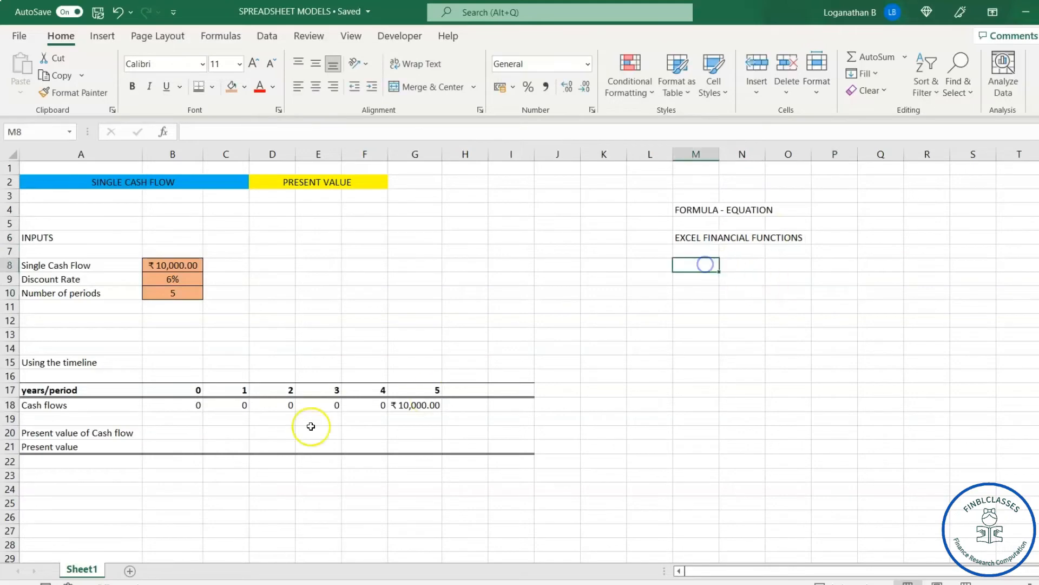
{"action": "left_click", "coordinate": [182, 432]}
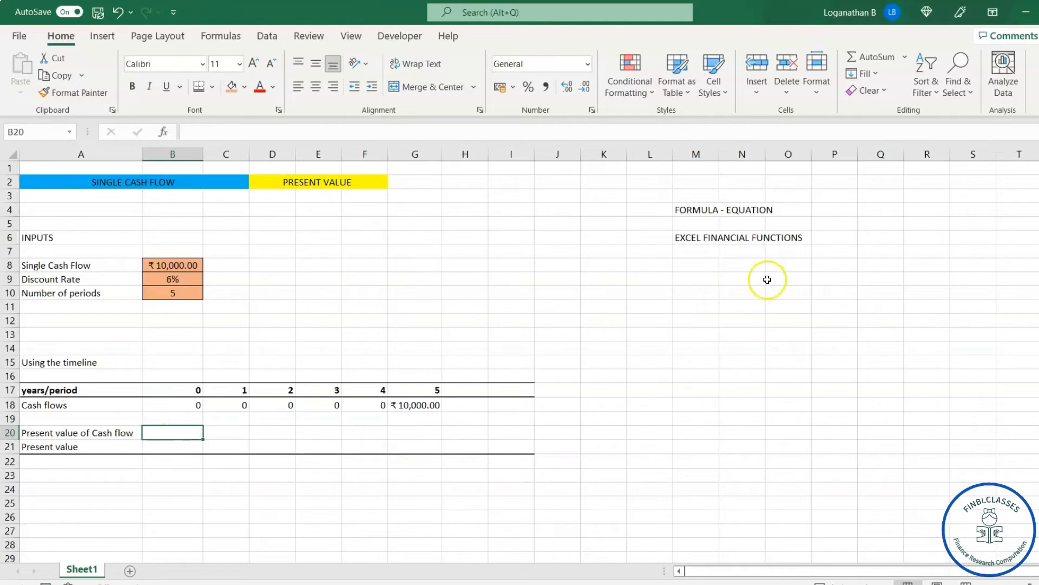
{"action": "left_click", "coordinate": [742, 282]}
{"action": "left_click", "coordinate": [690, 279]}
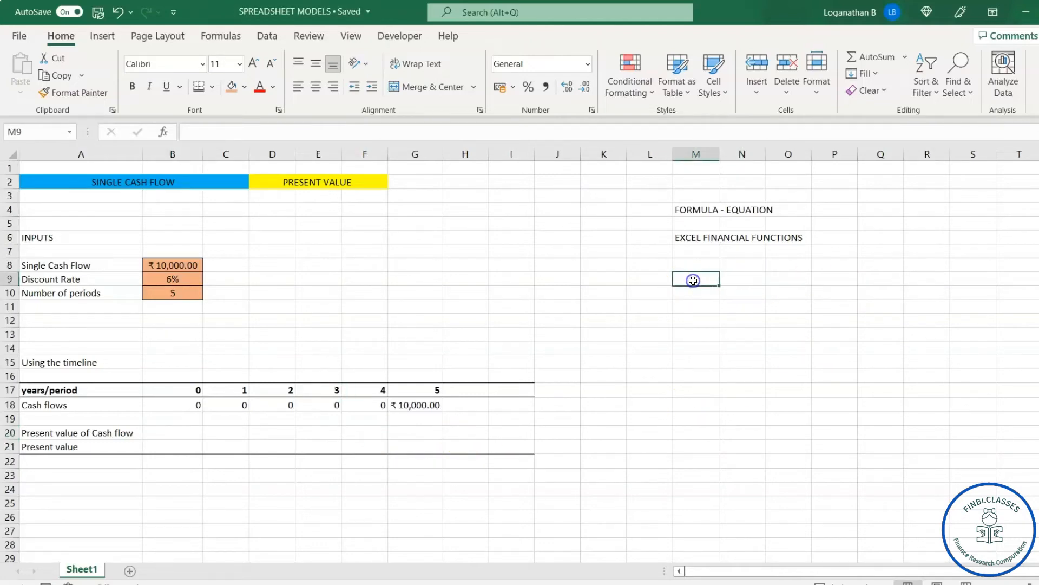
{"action": "type", "text": "PV= FV/(1+"}
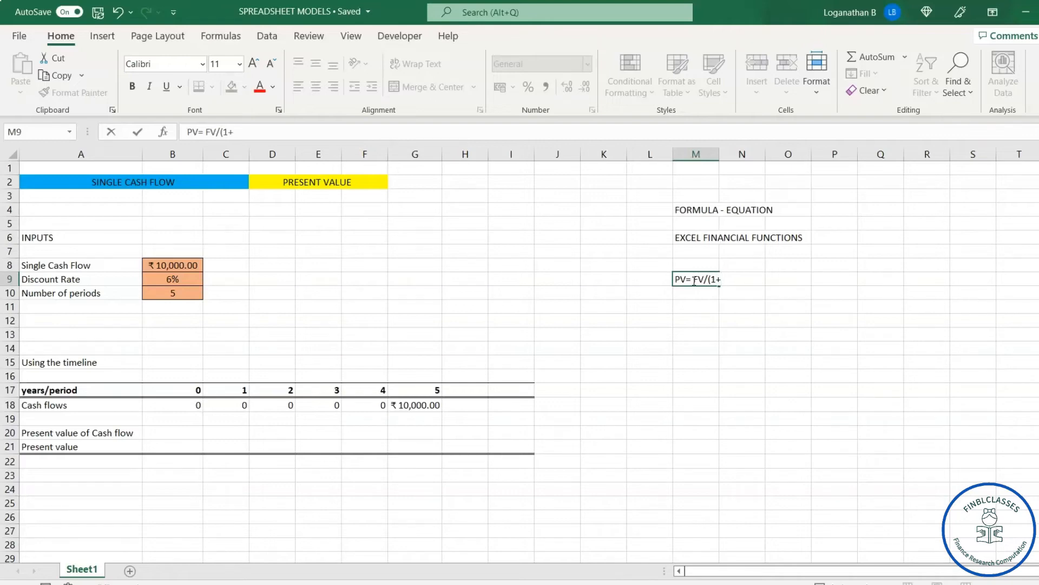
{"action": "type", "text": ")^n"}
{"action": "key", "text": "Return"}
Step: Enlarge the font of the present value equation in M9:N9 by two size steps
{"action": "left_click", "coordinate": [686, 280]}
{"action": "left_click_drag", "start_coordinate": [686, 280], "coordinate": [735, 277]}
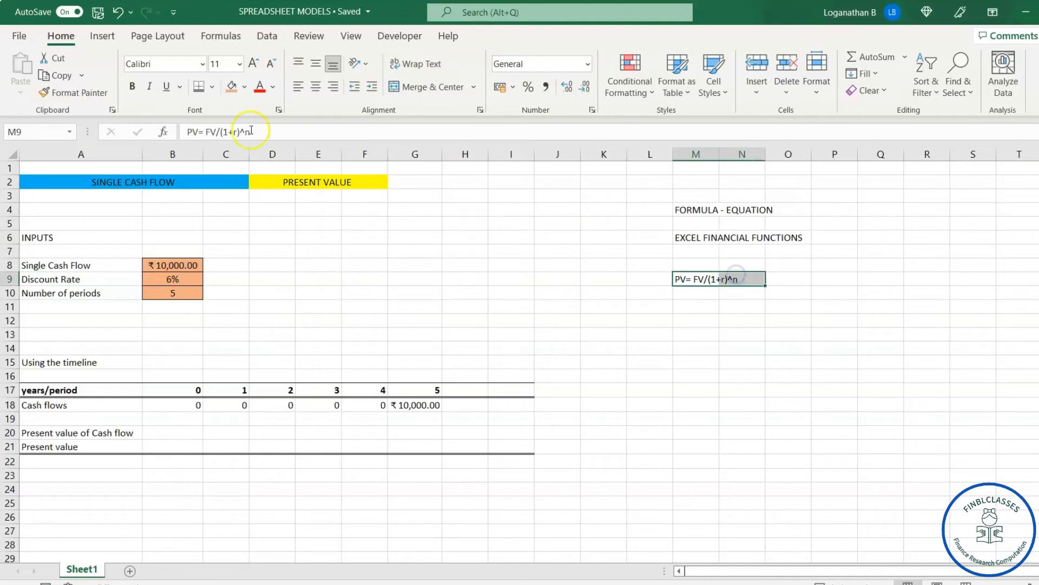
{"action": "left_click", "coordinate": [253, 63]}
{"action": "left_click", "coordinate": [253, 63]}
{"action": "left_click", "coordinate": [673, 363]}
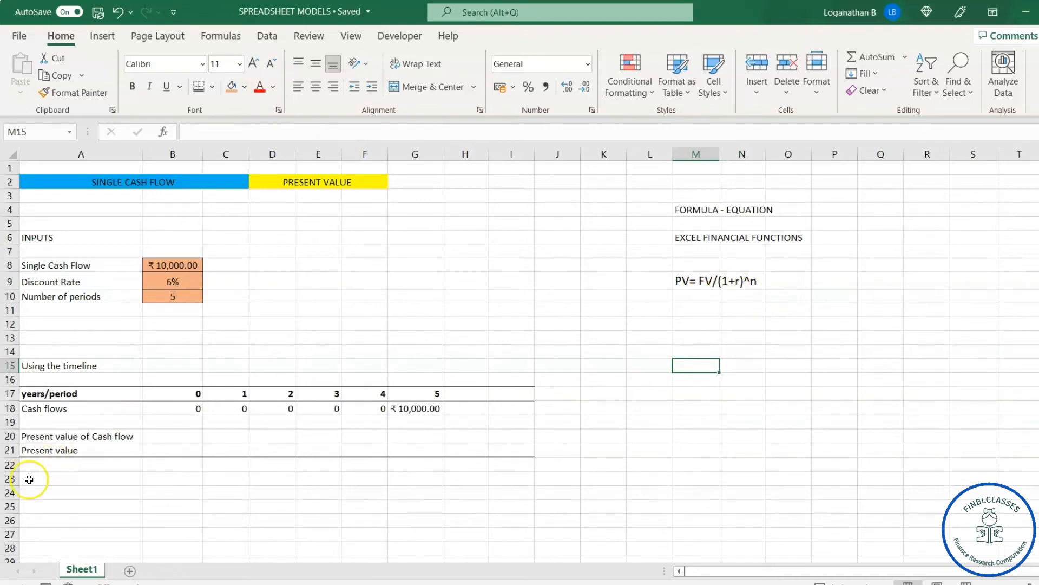
Step: Add the heading "FORMULA" in A25 below the timeline table, with the label "Present value" in A26
{"action": "left_click", "coordinate": [75, 493]}
{"action": "scroll", "coordinate": [529, 457], "scroll_direction": "down", "scroll_amount": 1}
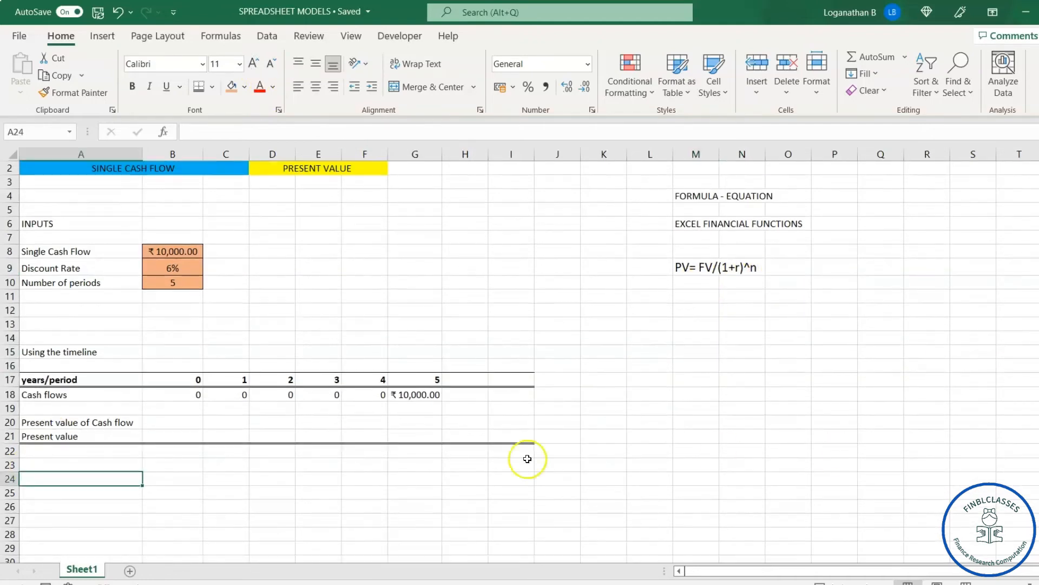
{"action": "left_click", "coordinate": [81, 491]}
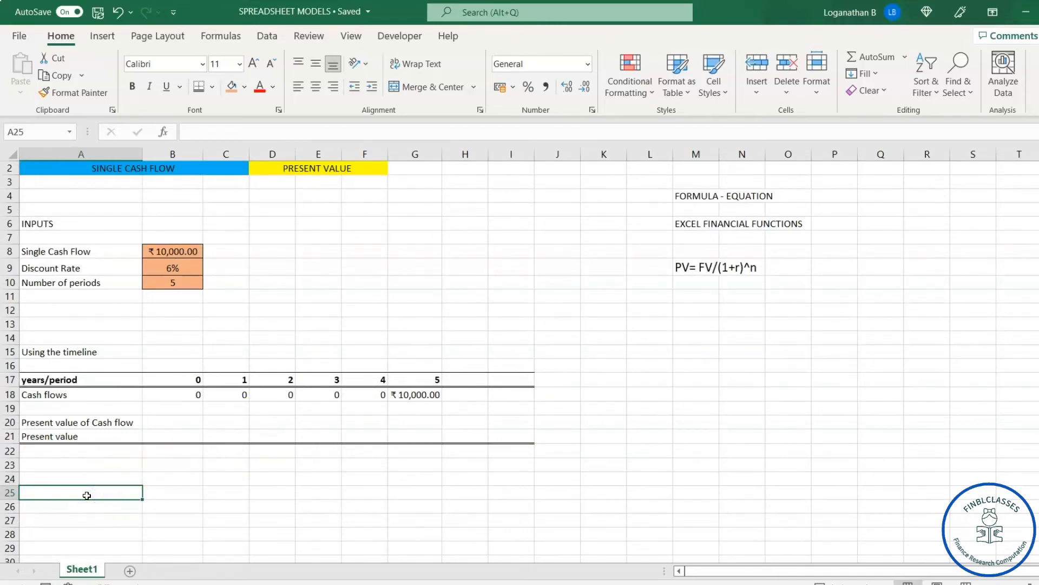
{"action": "type", "text": "FORU"}
{"action": "key", "text": "BackSpace"}
{"action": "key", "text": "BackSpace"}
{"action": "key", "text": "BackSpace"}
{"action": "type", "text": "RMULA"}
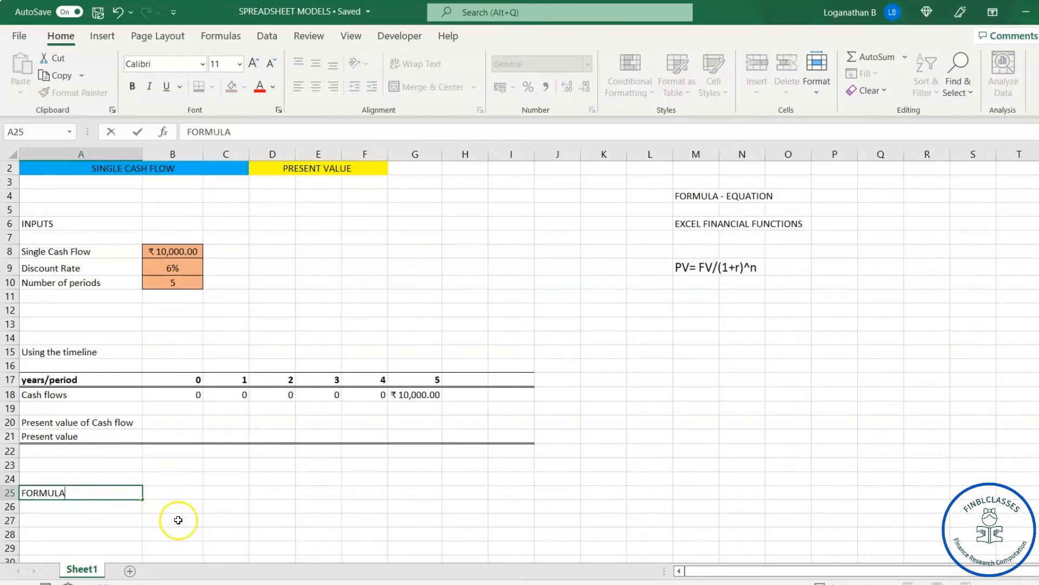
{"action": "left_click", "coordinate": [186, 494]}
{"action": "left_click", "coordinate": [98, 494]}
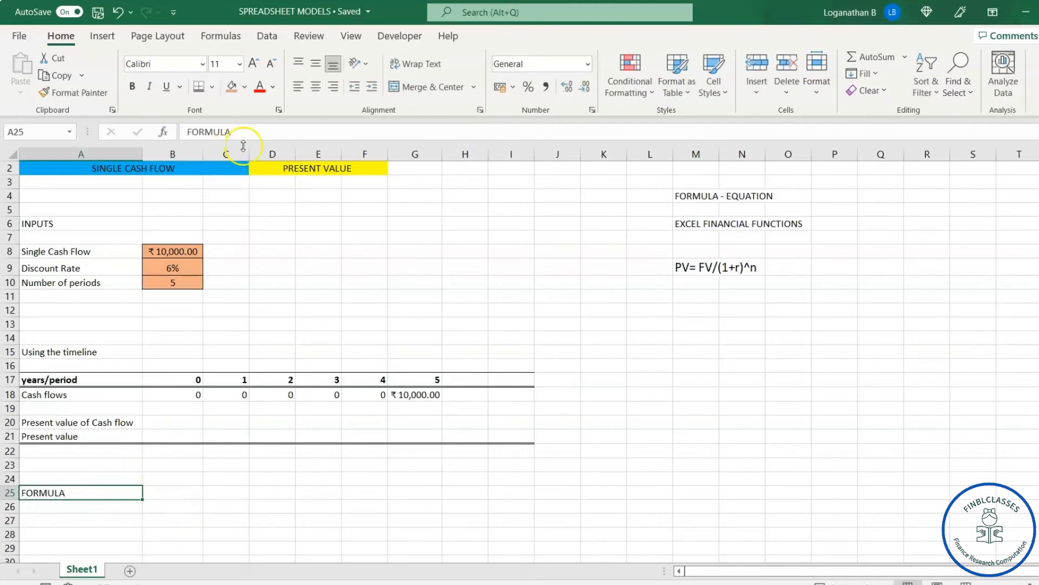
{"action": "left_click", "coordinate": [109, 509]}
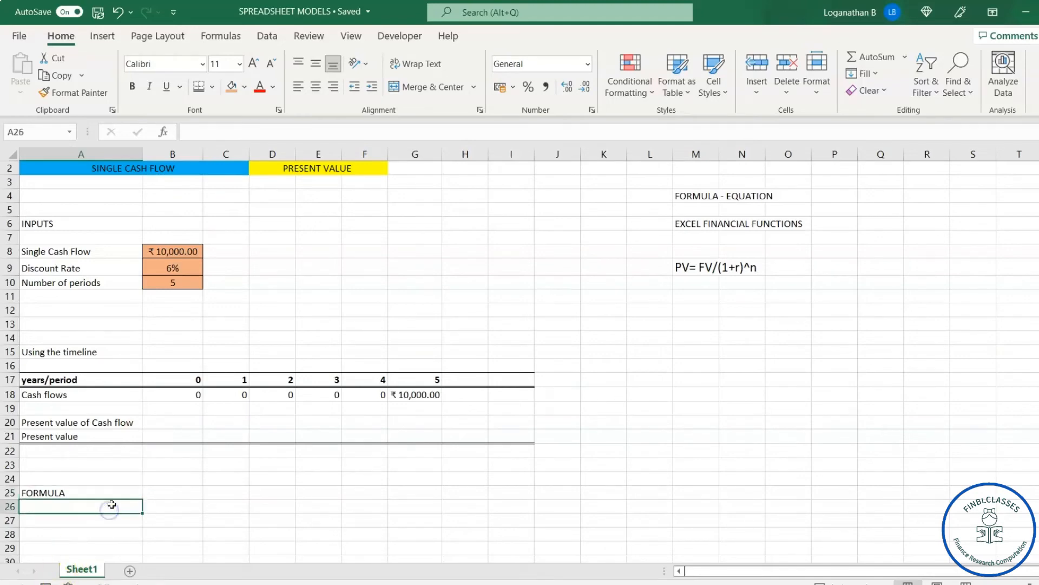
{"action": "type", "text": "Present value"}
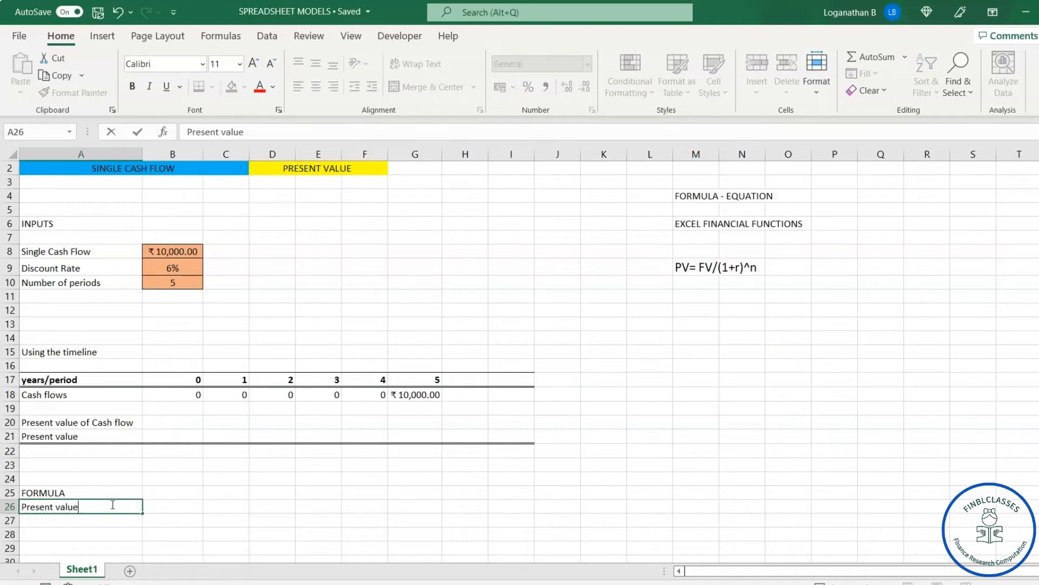
Step: Add the heading "FINANCIAL FUNCTION" in A28, below the formula section
{"action": "left_click", "coordinate": [82, 530]}
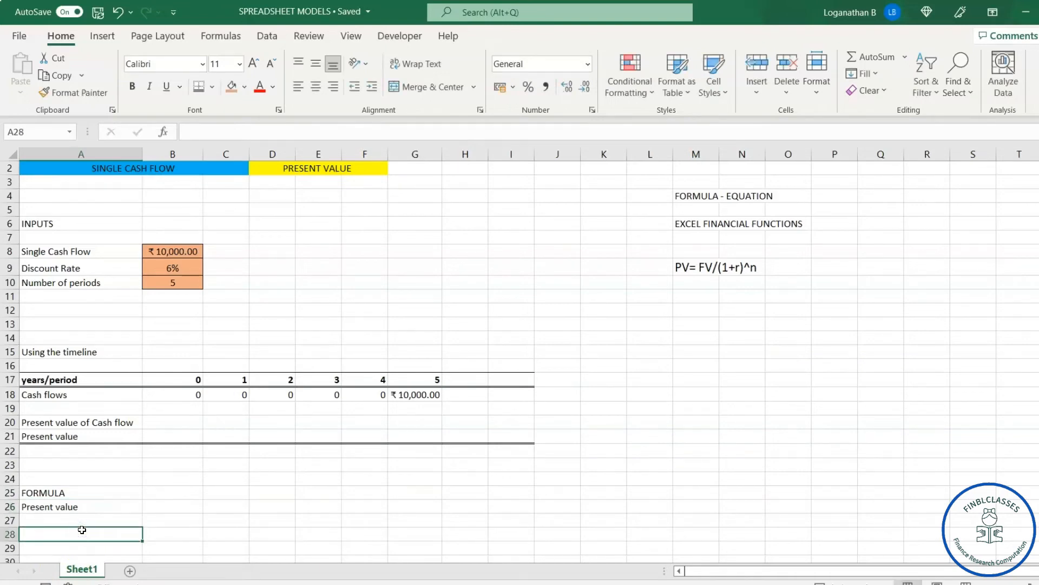
{"action": "type", "text": "Finan "}
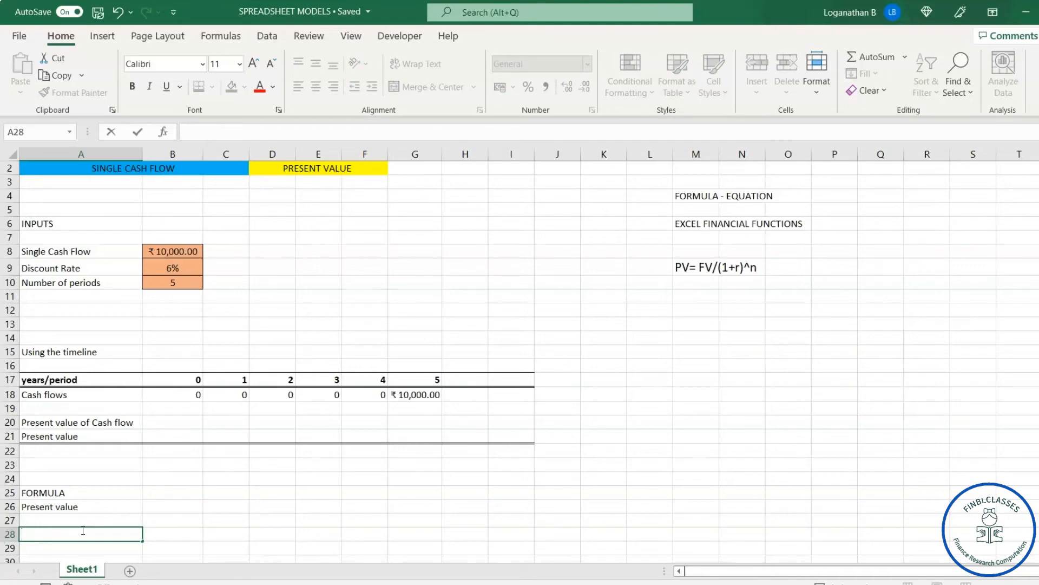
{"action": "type", "text": "INAN"}
{"action": "key", "text": "BackSpace"}
{"action": "key", "text": "BackSpace"}
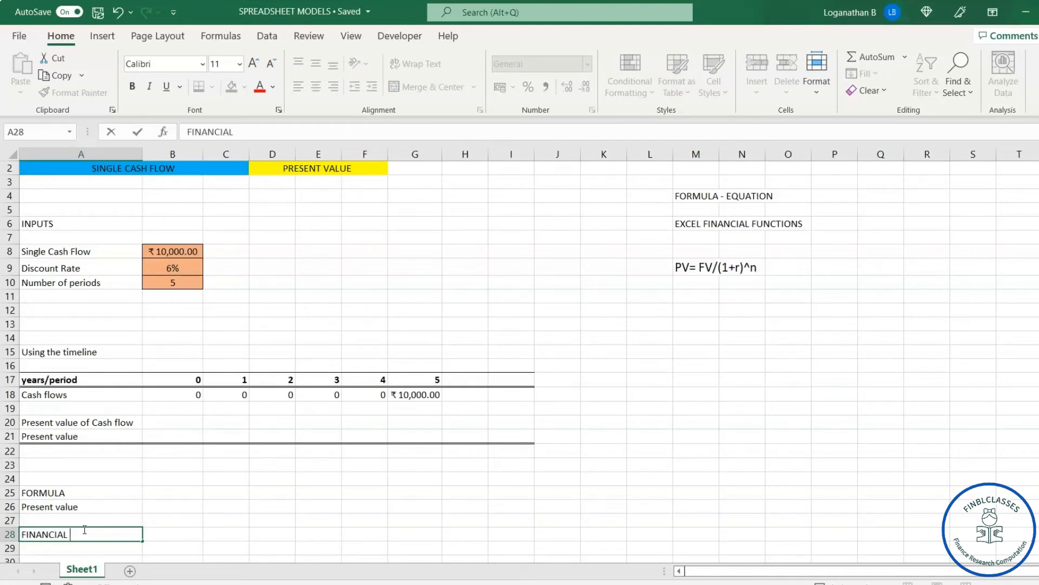
{"action": "type", "text": "FUNCTION"}
{"action": "left_click", "coordinate": [94, 548]}
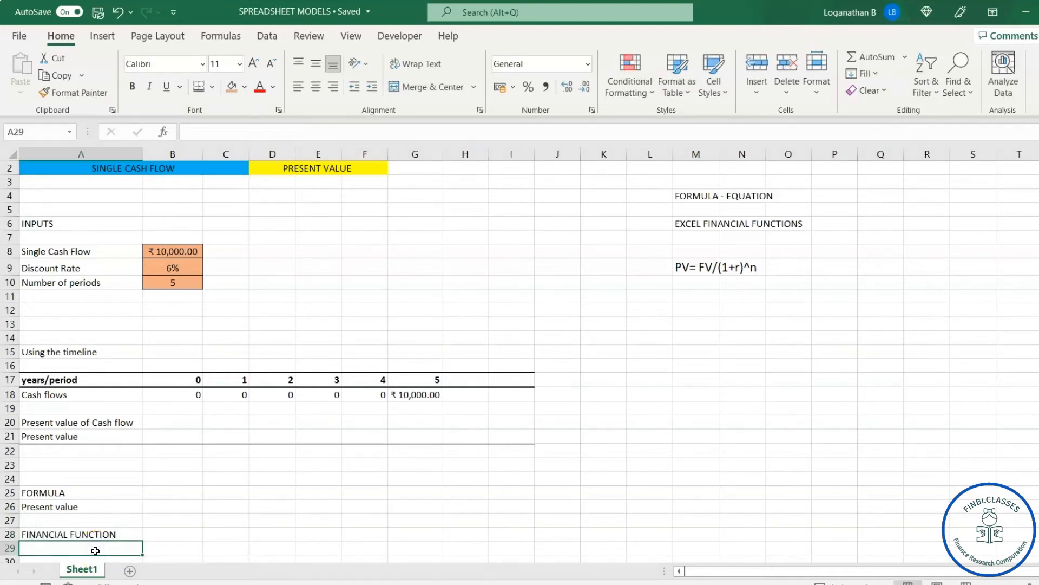
Step: Add the label "Present value" in A29 under the FINANCIAL FUNCTION heading
{"action": "type", "text": "Present value"}
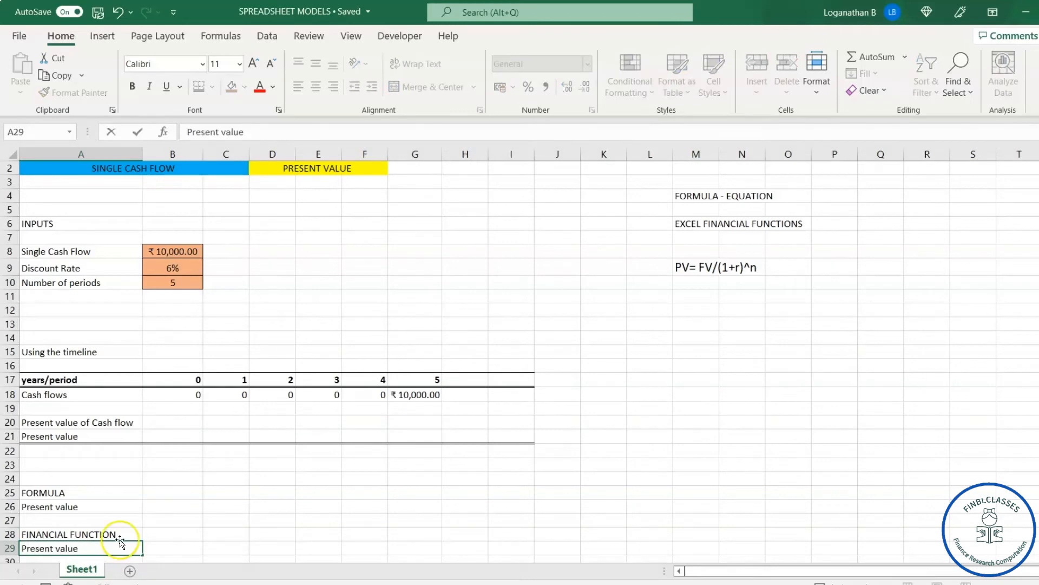
{"action": "left_click", "coordinate": [271, 493]}
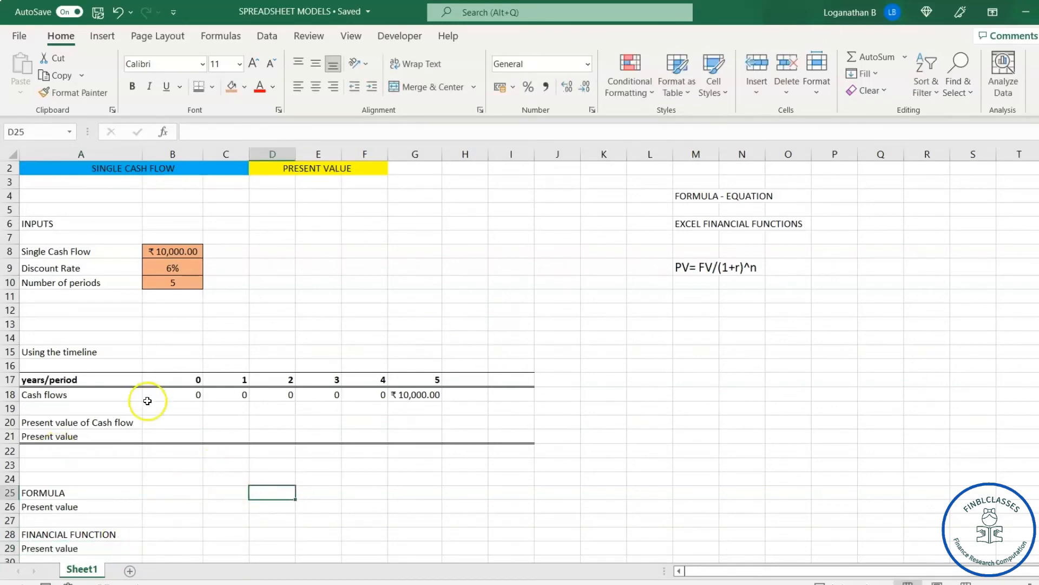
Step: Enter the formula =B18/(1+$B$9)^$B$10 in B20 to discount the period 0 cash flow
{"action": "left_click", "coordinate": [198, 422]}
{"action": "left_click", "coordinate": [183, 421]}
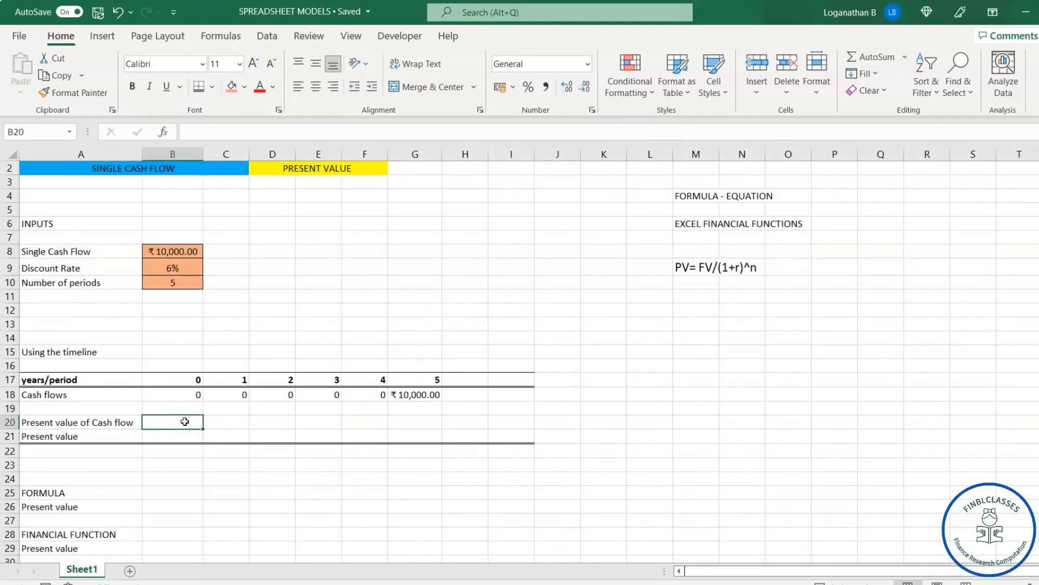
{"action": "type", "text": "="}
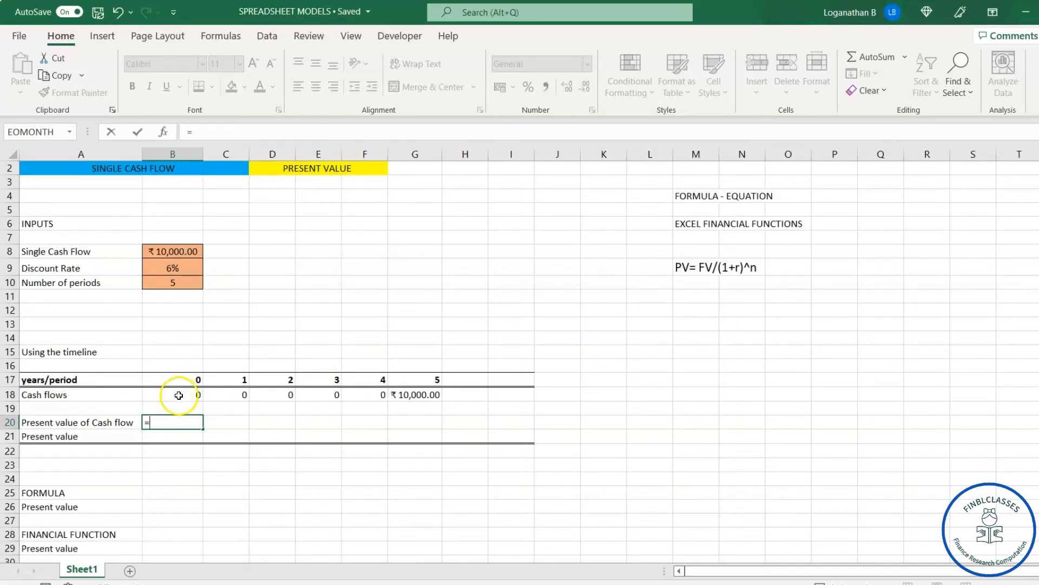
{"action": "left_click", "coordinate": [180, 394]}
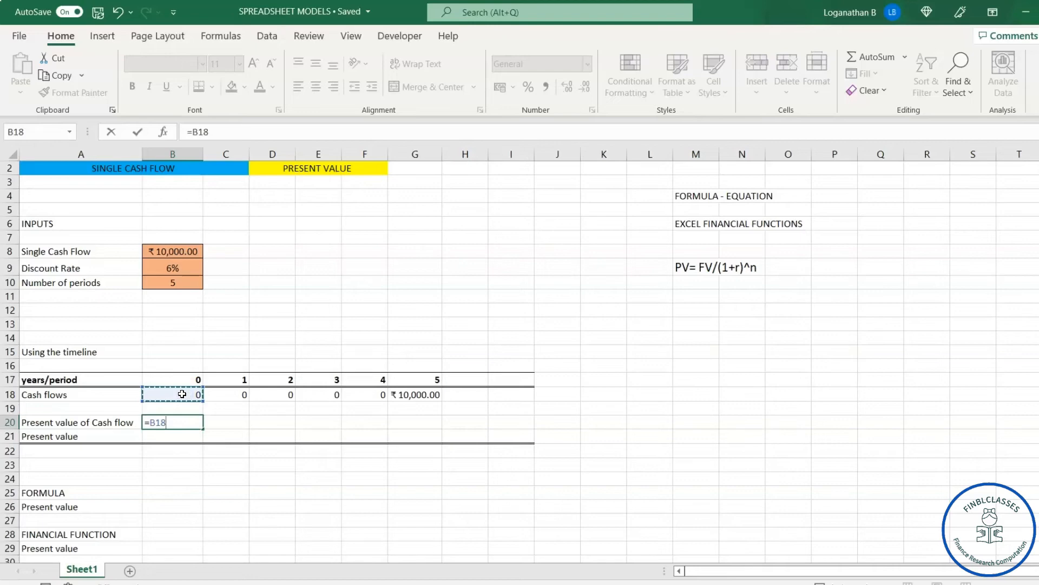
{"action": "type", "text": "/(1+"}
{"action": "left_click", "coordinate": [180, 271]}
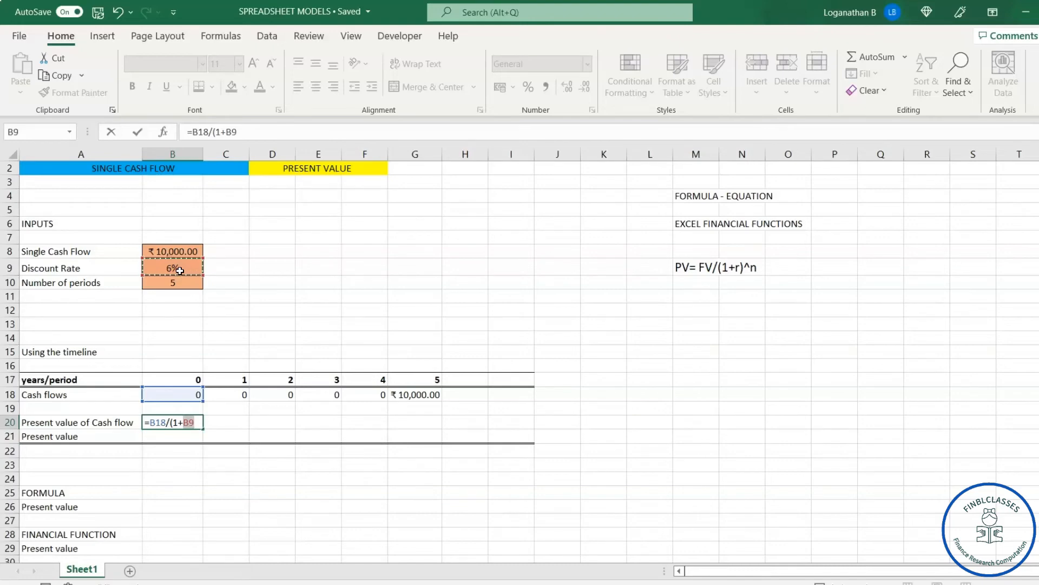
{"action": "key", "text": "F4"}
{"action": "type", "text": ")^"}
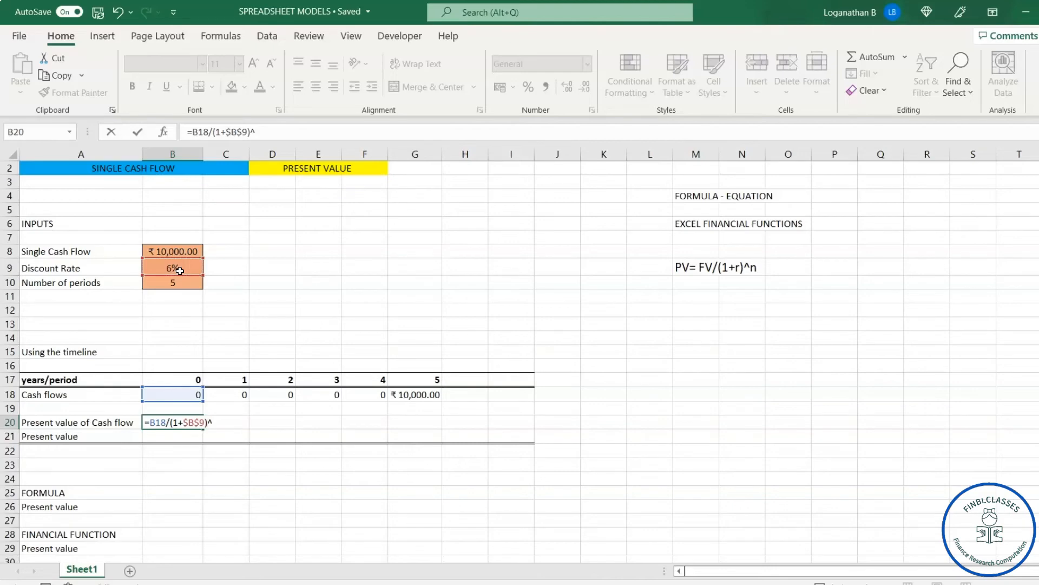
{"action": "left_click", "coordinate": [189, 283]}
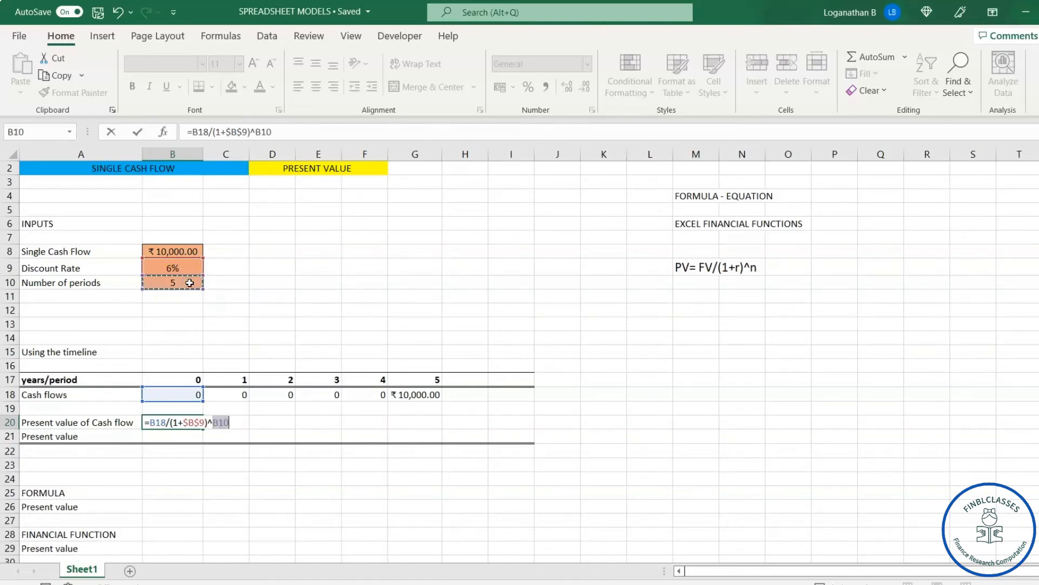
{"action": "key", "text": "F4"}
{"action": "key", "text": "Return"}
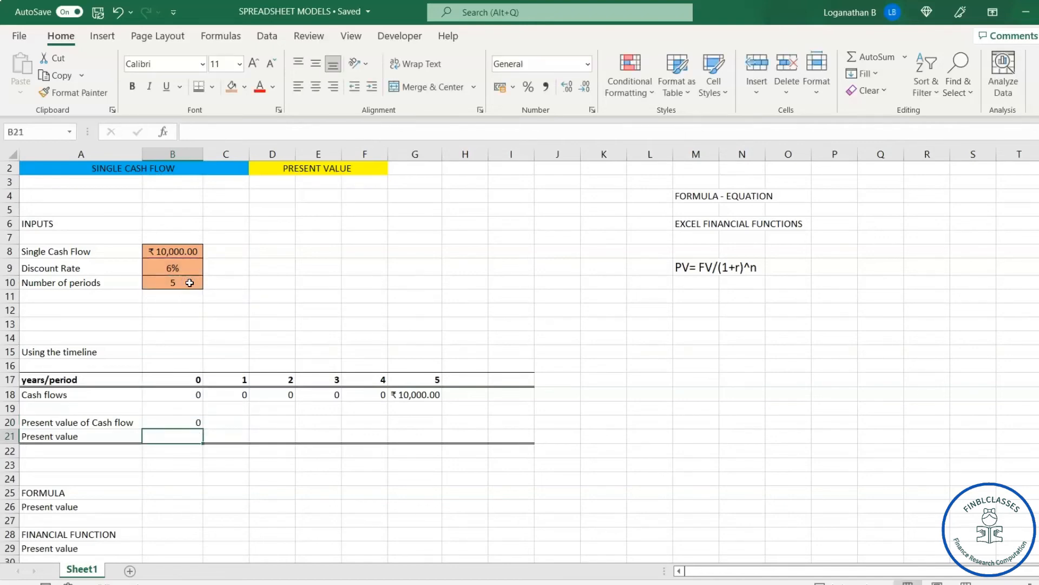
Step: Copy the discounting formula from B20 across C20:G20 for periods 1 to 5
{"action": "left_click", "coordinate": [169, 424]}
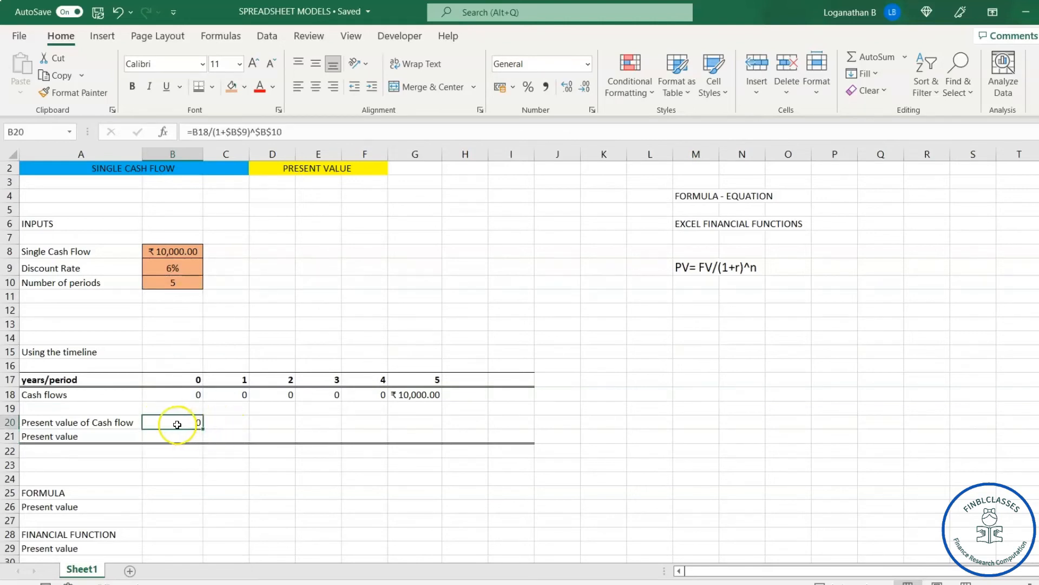
{"action": "key", "text": "ctrl+c"}
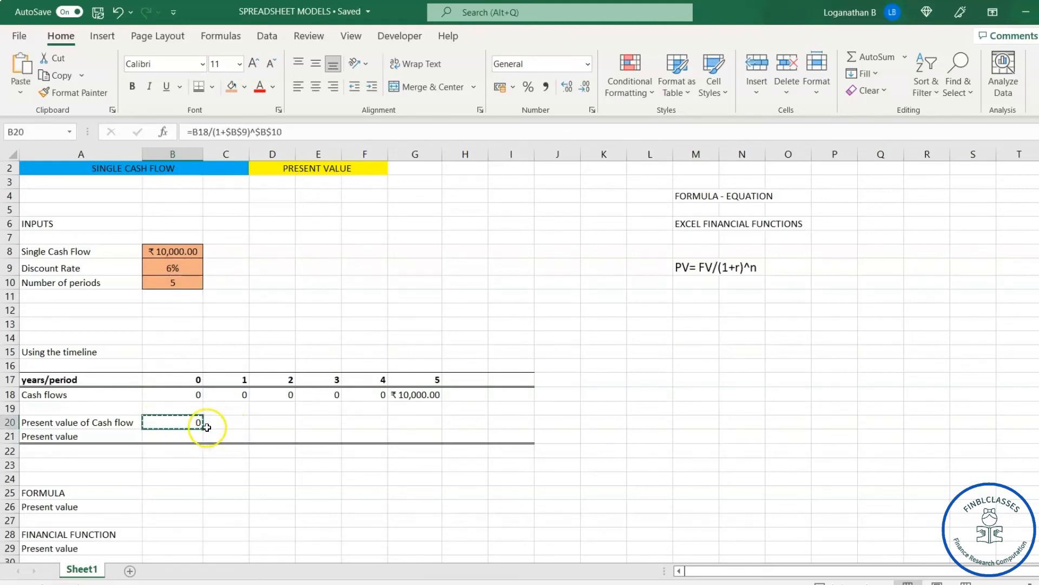
{"action": "left_click", "coordinate": [217, 422]}
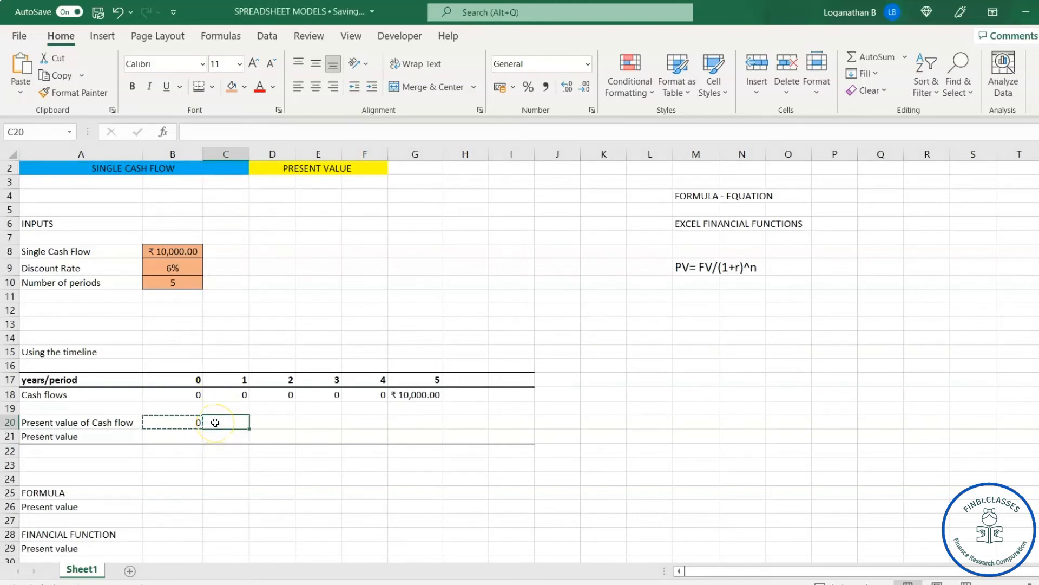
{"action": "key", "text": "shift+Right"}
{"action": "key", "text": "shift+Right"}
{"action": "key", "text": "shift+Right"}
{"action": "key", "text": "shift+Right"}
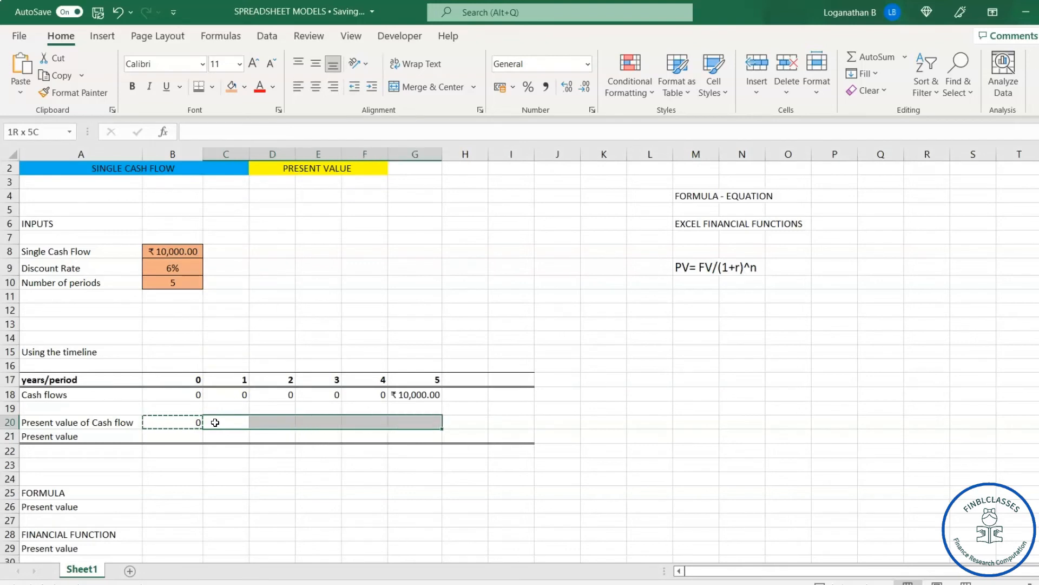
{"action": "key", "text": "ctrl+v"}
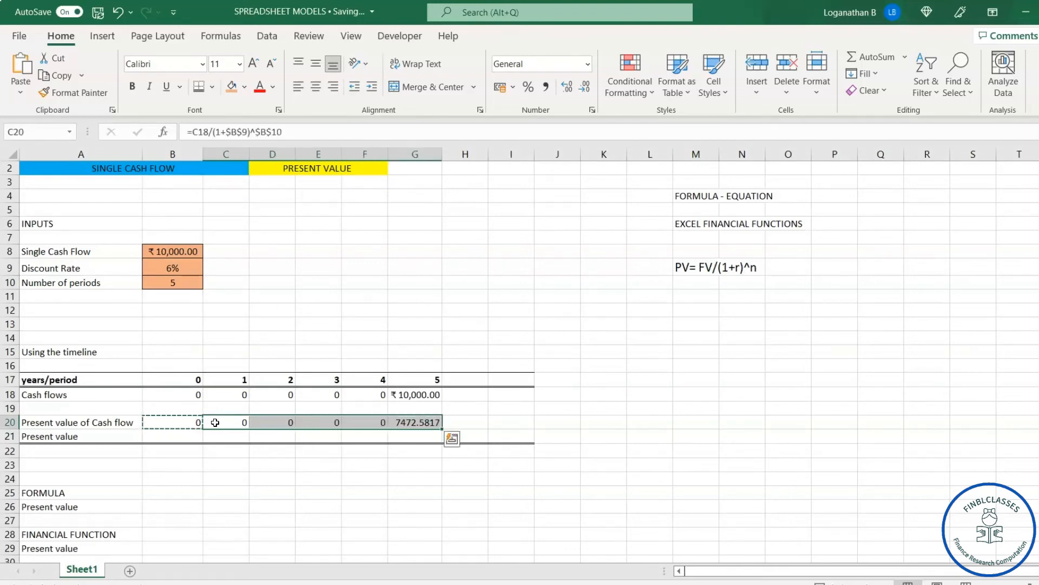
{"action": "left_click", "coordinate": [521, 463]}
{"action": "key", "text": "Escape"}
Step: Format the period 5 present value in G20 to show two decimal places
{"action": "left_click", "coordinate": [410, 426]}
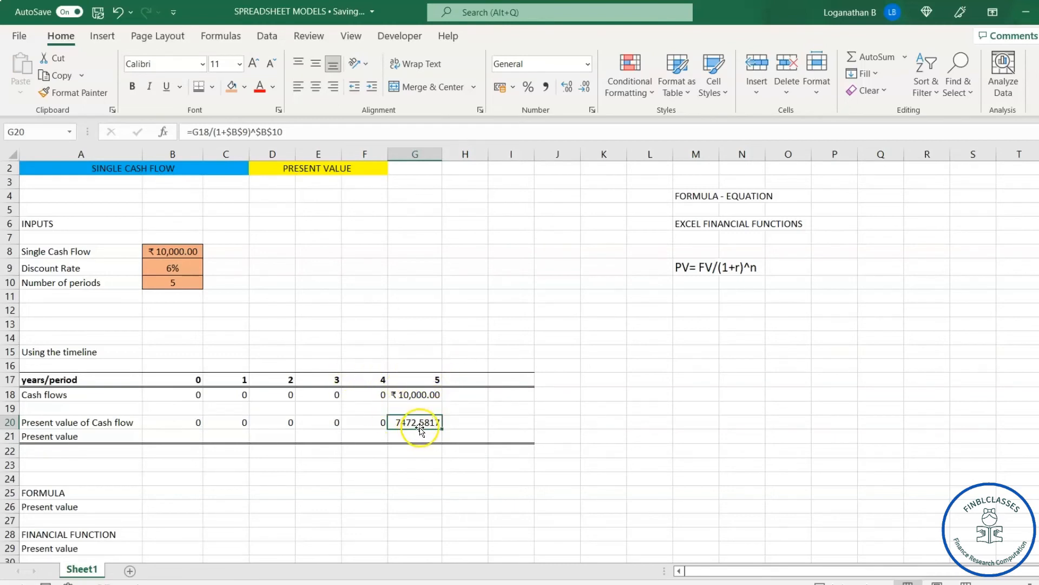
{"action": "left_click", "coordinate": [583, 88]}
{"action": "left_click", "coordinate": [584, 88]}
{"action": "left_click", "coordinate": [583, 89]}
{"action": "left_click", "coordinate": [567, 88]}
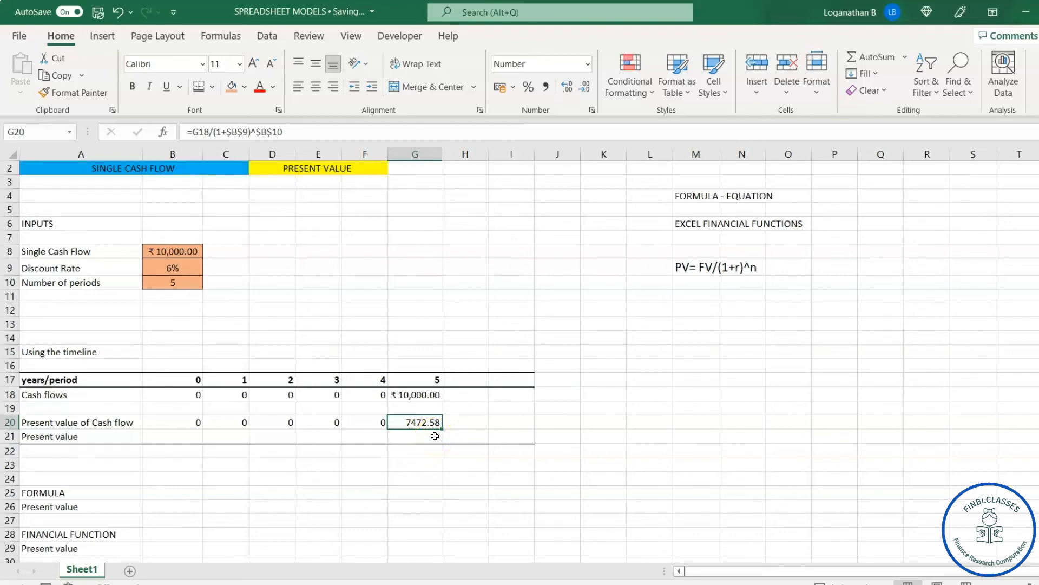
Step: Total the discounted cash flows in B21 with =SUM(B20:G20)
{"action": "left_click", "coordinate": [177, 438]}
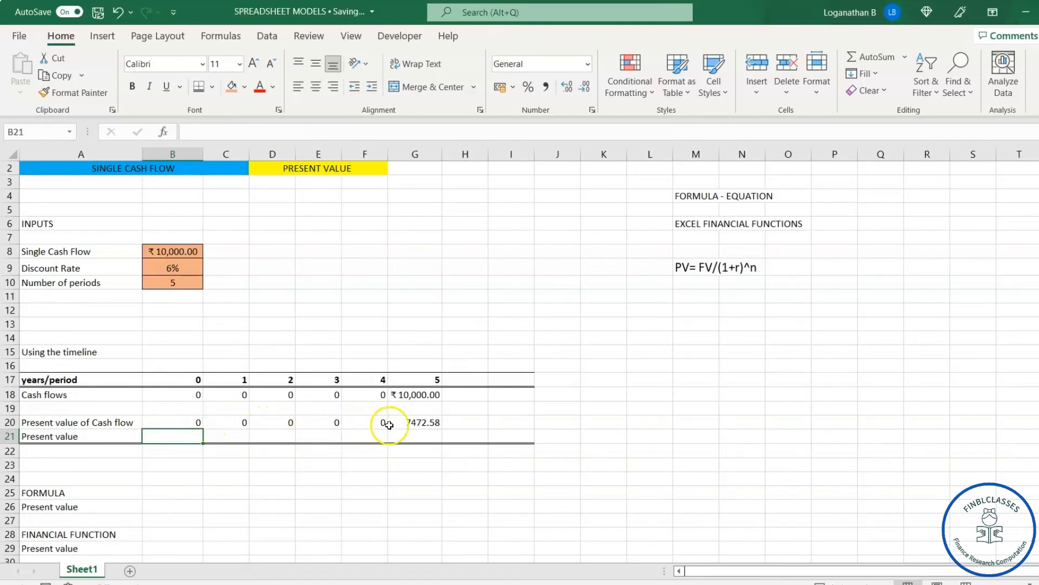
{"action": "left_click", "coordinate": [169, 437]}
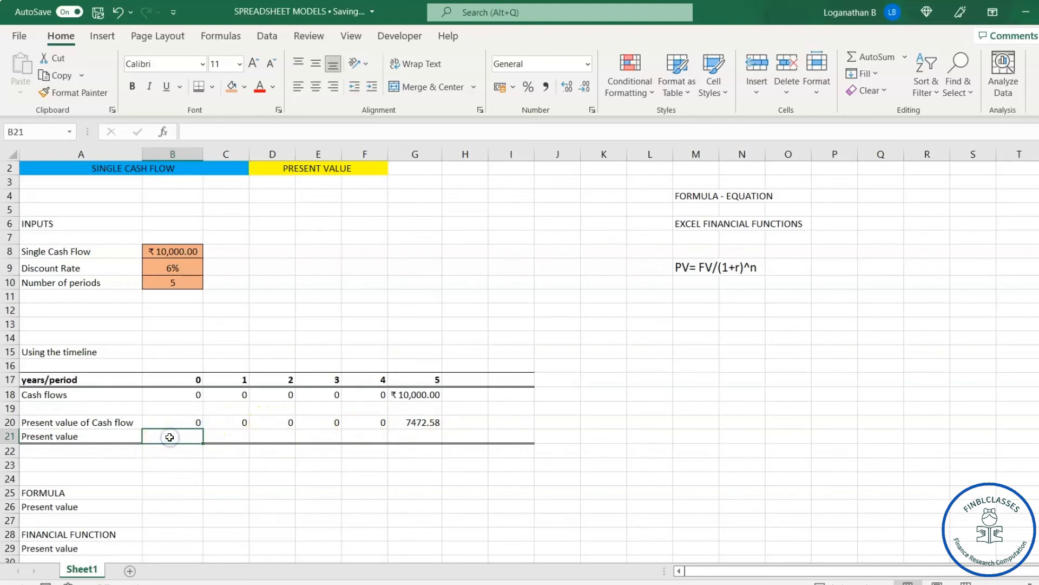
{"action": "type", "text": "=sum"}
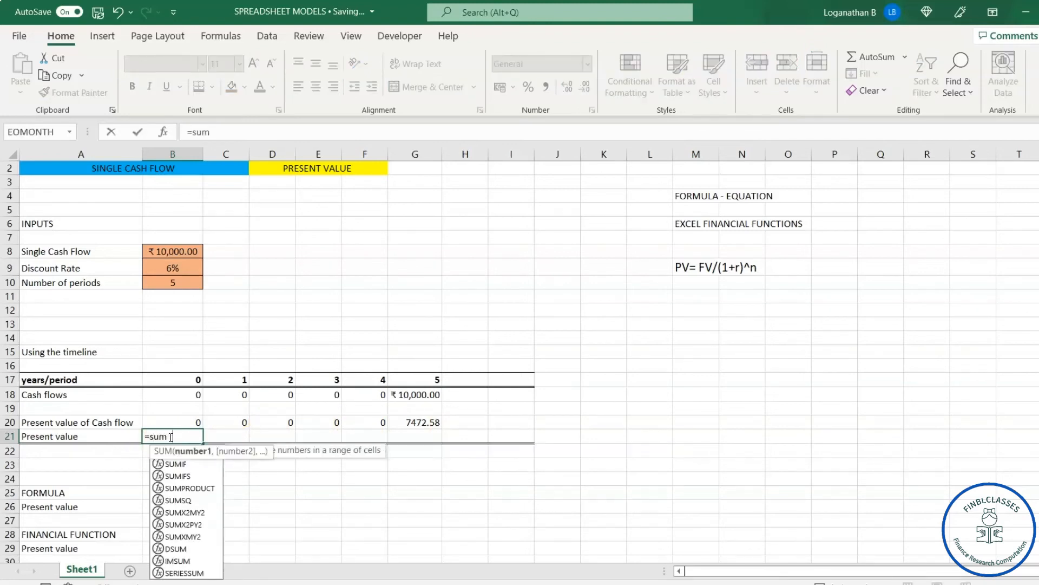
{"action": "key", "text": "Tab"}
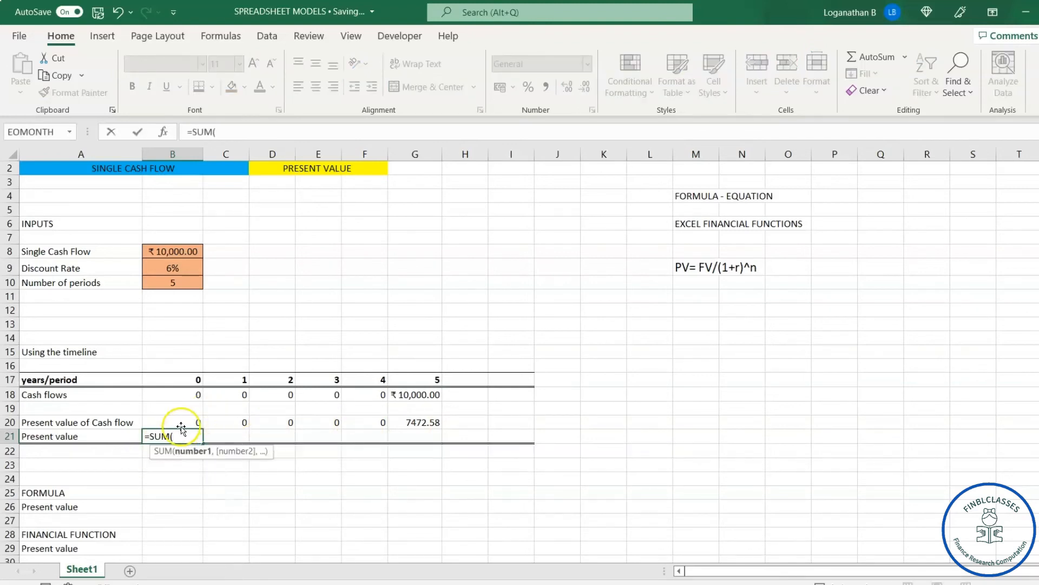
{"action": "left_click_drag", "start_coordinate": [181, 426], "coordinate": [414, 419]}
{"action": "key", "text": "Return"}
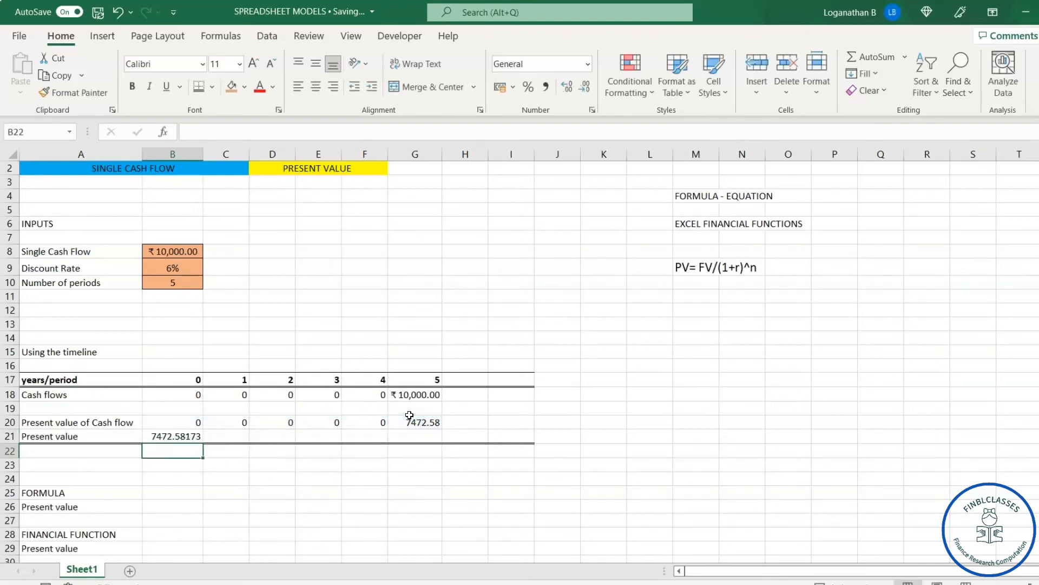
Step: Format the timeline present value in B21 with two decimal places and a green fill
{"action": "left_click", "coordinate": [180, 437]}
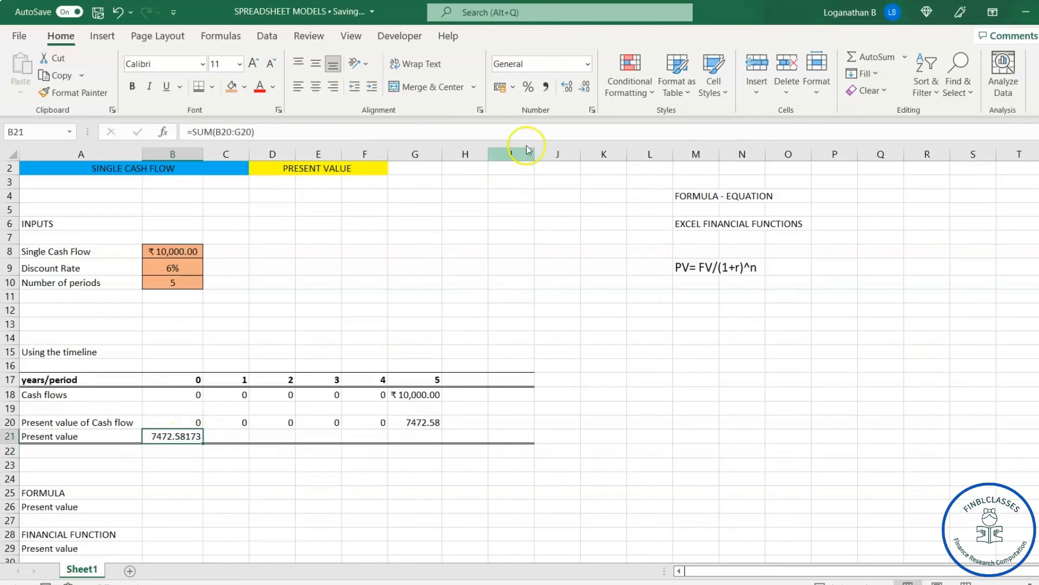
{"action": "left_click", "coordinate": [581, 88]}
{"action": "left_click", "coordinate": [581, 88]}
{"action": "left_click", "coordinate": [582, 88]}
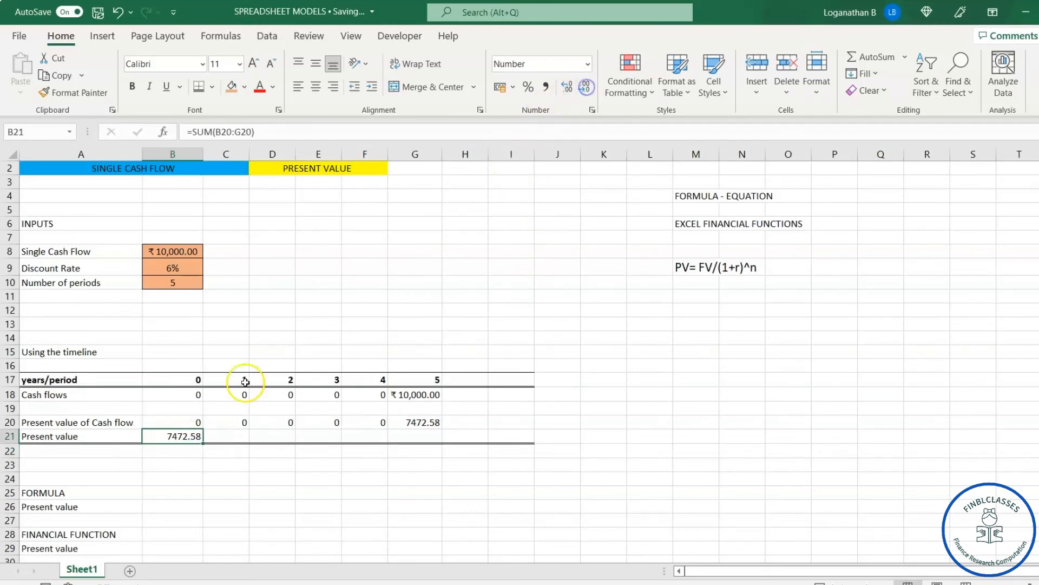
{"action": "left_click", "coordinate": [244, 87]}
{"action": "left_click", "coordinate": [288, 222]}
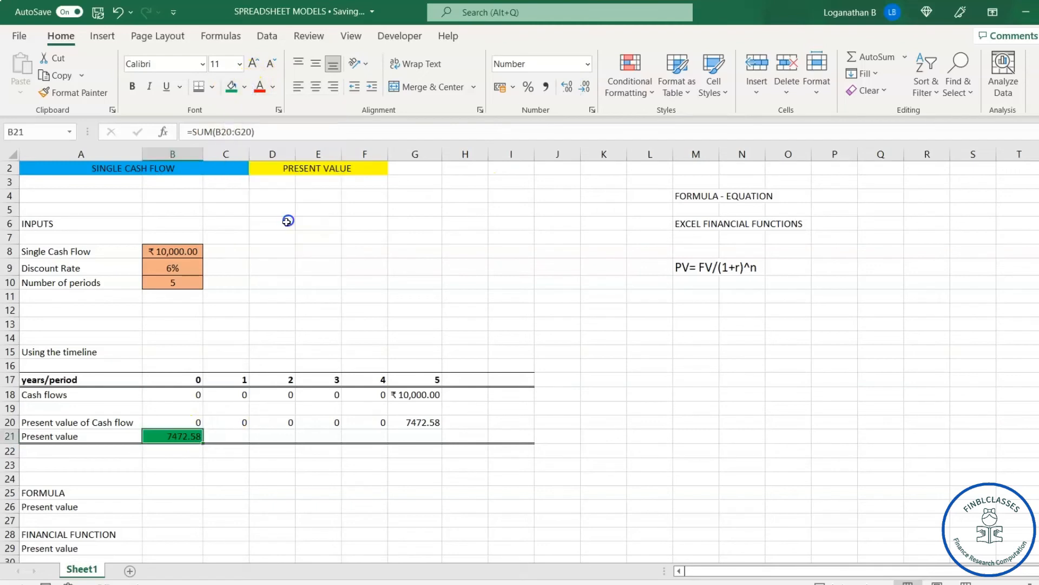
{"action": "left_click", "coordinate": [211, 511]}
{"action": "left_click", "coordinate": [171, 509]}
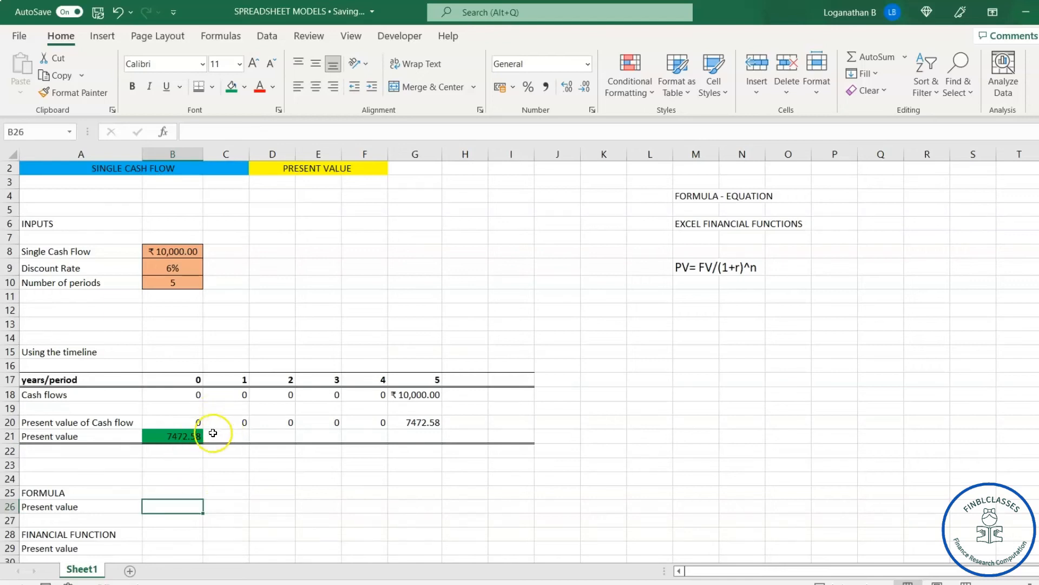
{"action": "left_click", "coordinate": [191, 422]}
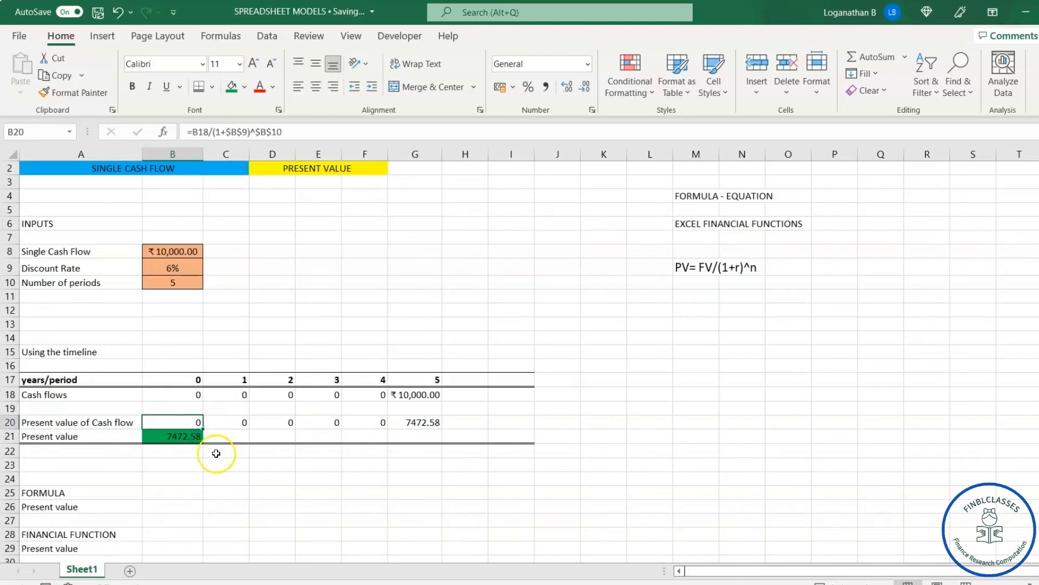
Step: Calculate the present value in B29 with the financial function =PV(B9,B10,0,B8)
{"action": "left_click", "coordinate": [167, 547]}
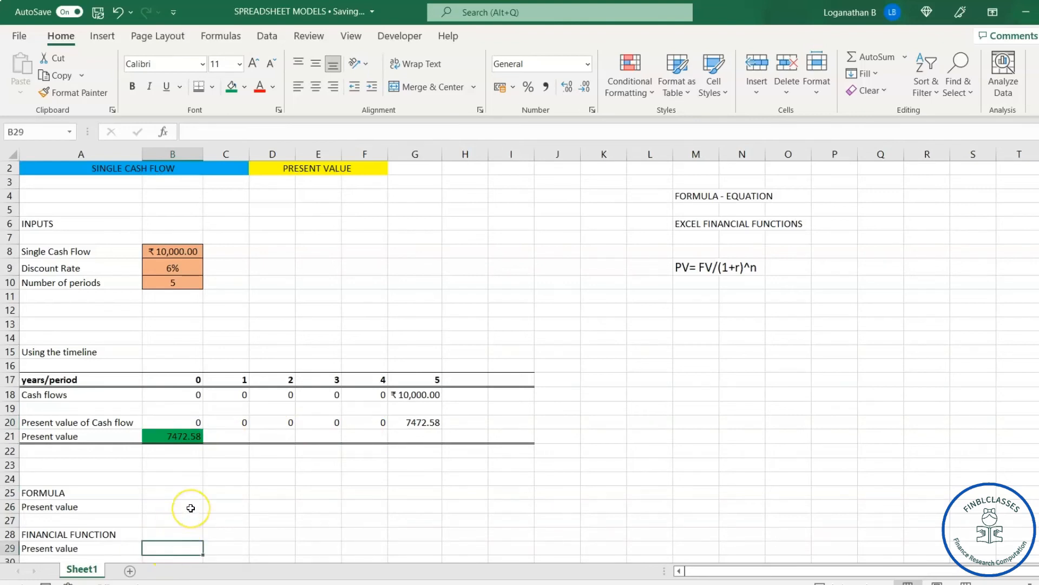
{"action": "type", "text": "="}
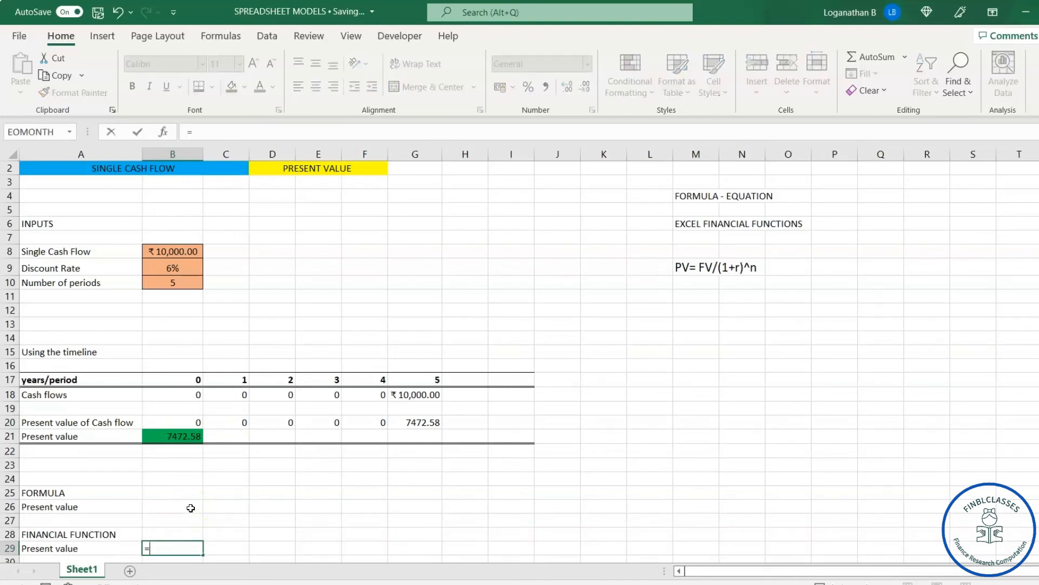
{"action": "type", "text": "PV("}
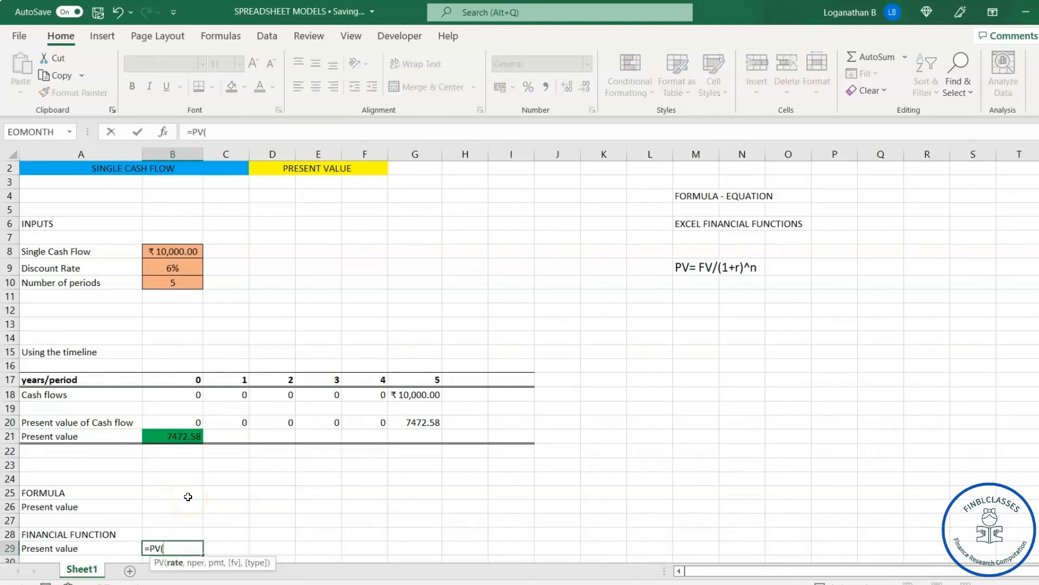
{"action": "left_click", "coordinate": [176, 268]}
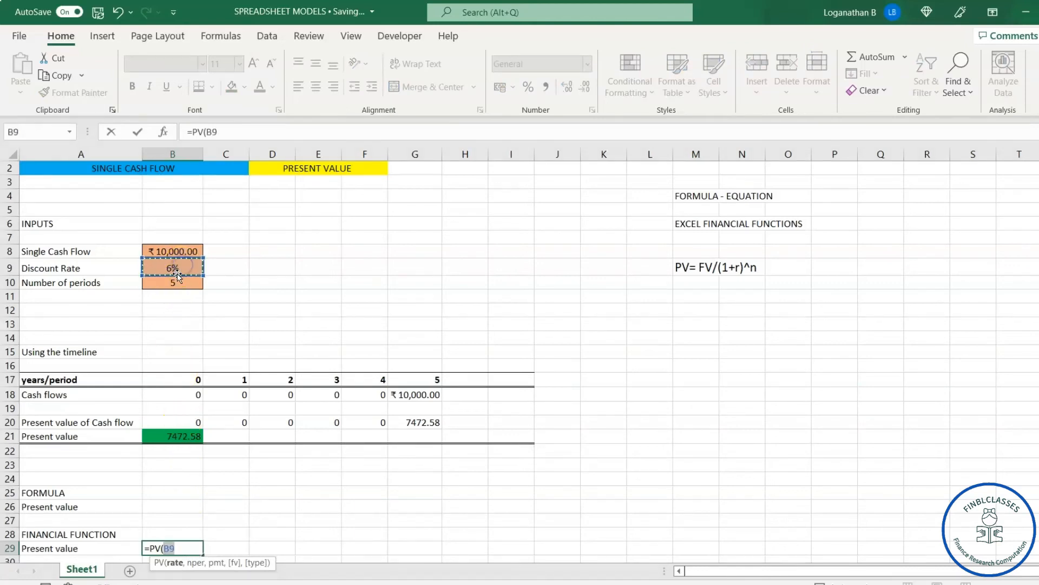
{"action": "type", "text": ","}
{"action": "left_click", "coordinate": [181, 287]}
{"action": "left_click", "coordinate": [182, 285]}
{"action": "type", "text": ",0,"}
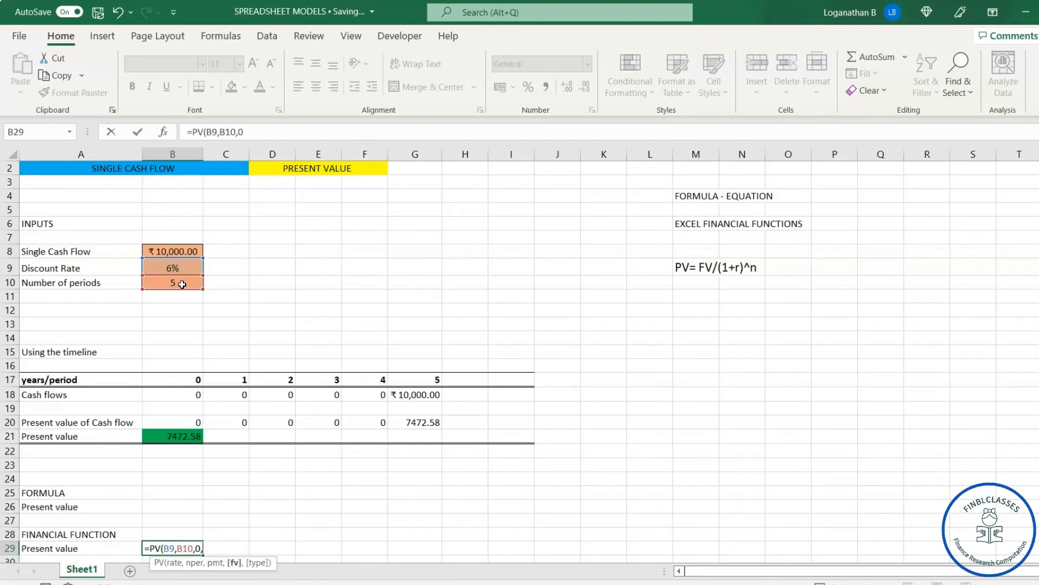
{"action": "left_click", "coordinate": [191, 254]}
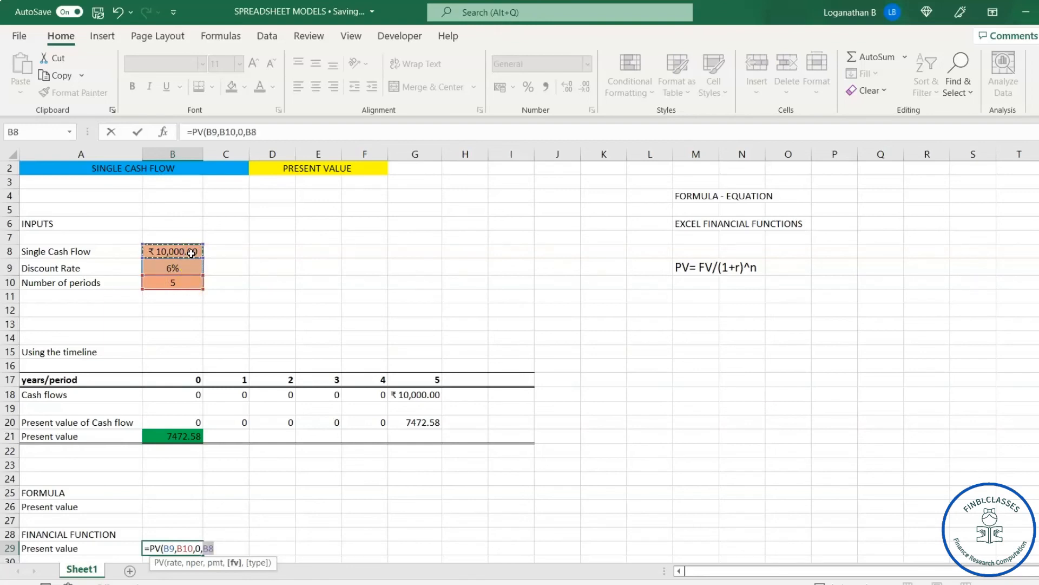
{"action": "type", "text": ")"}
{"action": "key", "text": "Return"}
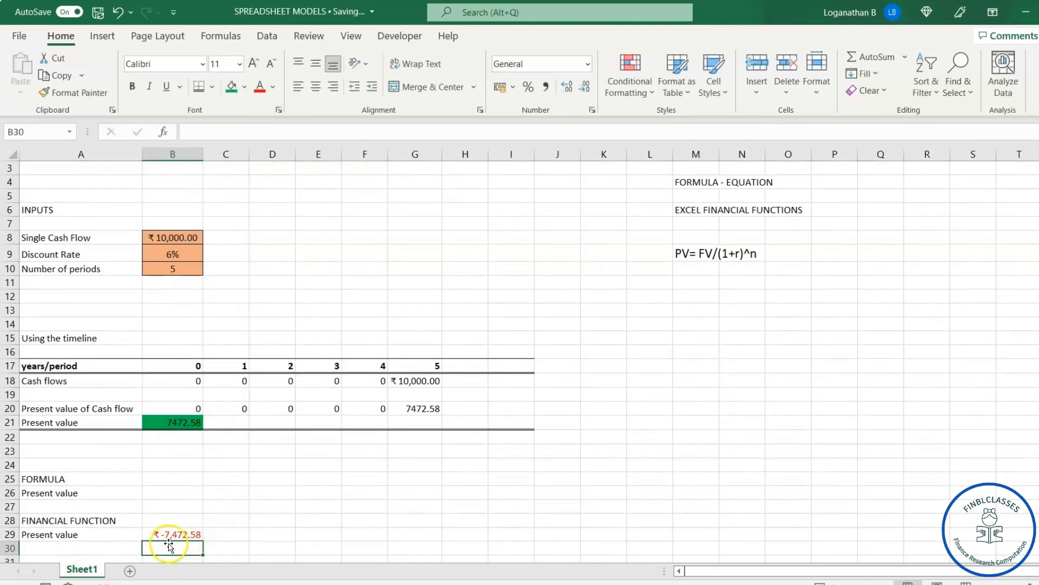
Step: Negate the financial function present value in B29 so the formula reads =-PV(B9,B10,0,B8)
{"action": "left_click", "coordinate": [189, 534]}
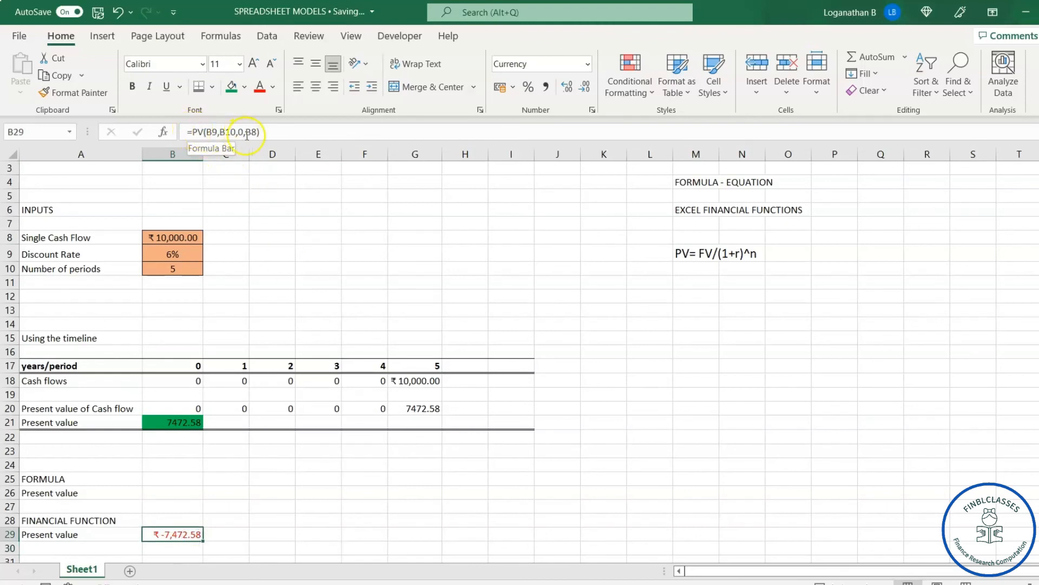
{"action": "left_click", "coordinate": [192, 131]}
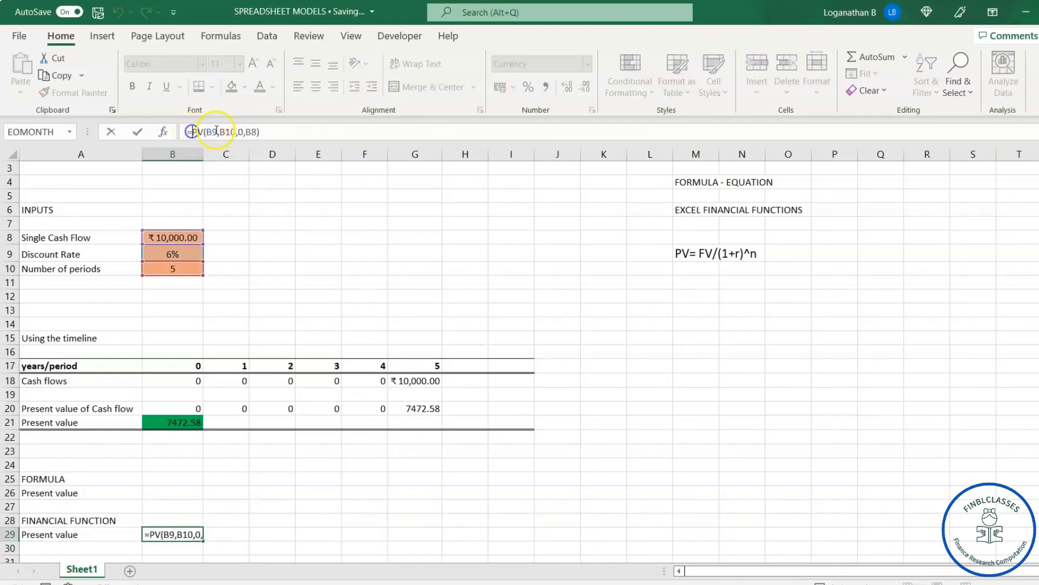
{"action": "type", "text": "-"}
{"action": "key", "text": "Return"}
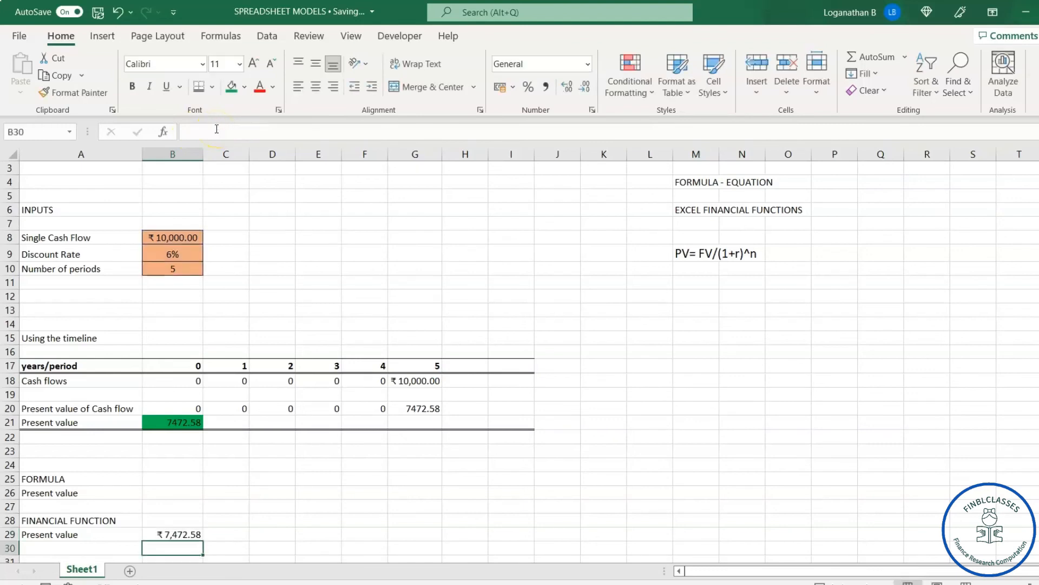
{"action": "left_click", "coordinate": [180, 533]}
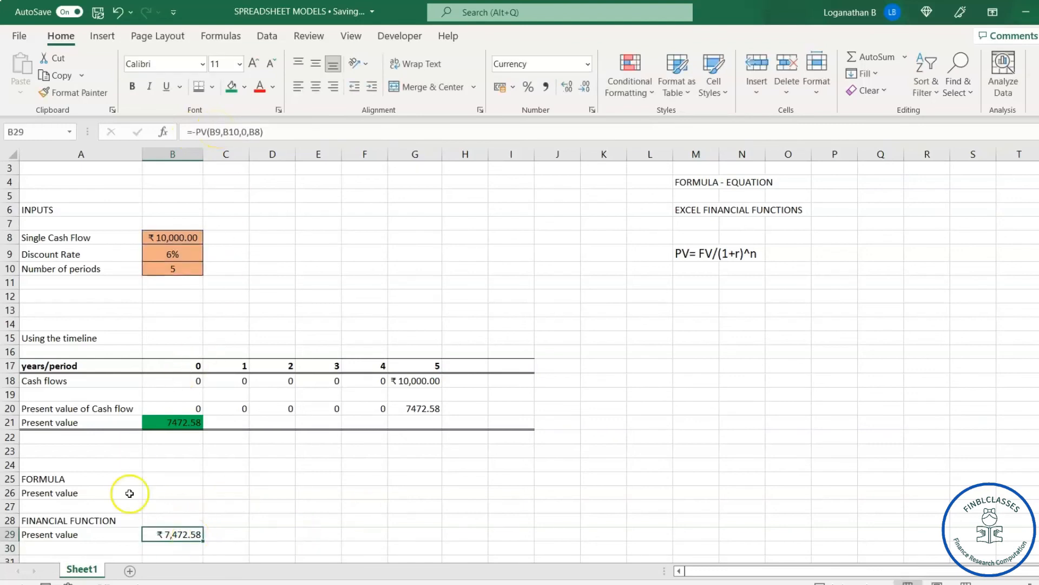
Step: Calculate the present value under FORMULA in B26 with =B8/(1+B9)^B10
{"action": "left_click", "coordinate": [158, 490]}
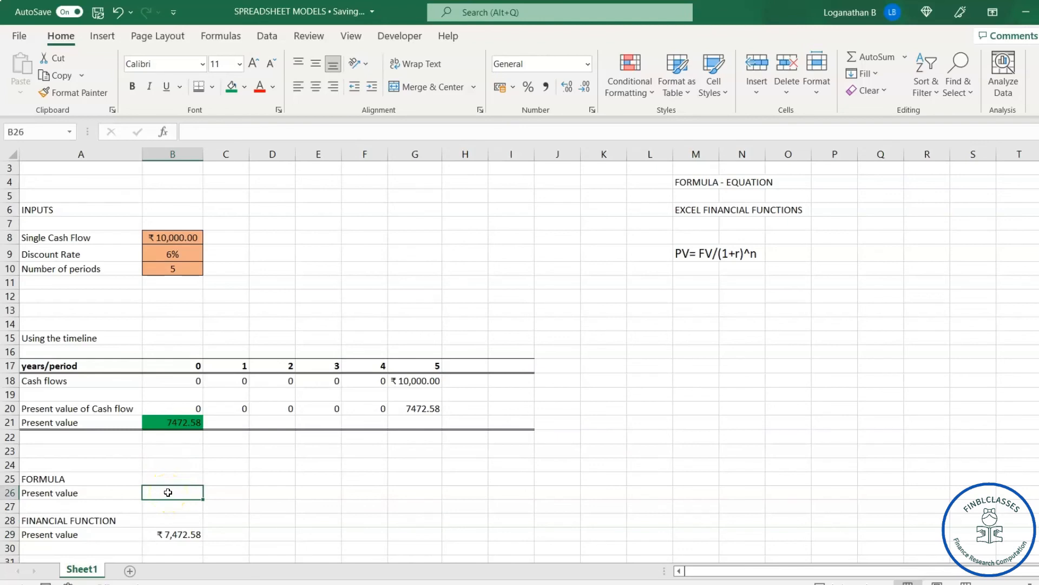
{"action": "type", "text": "="}
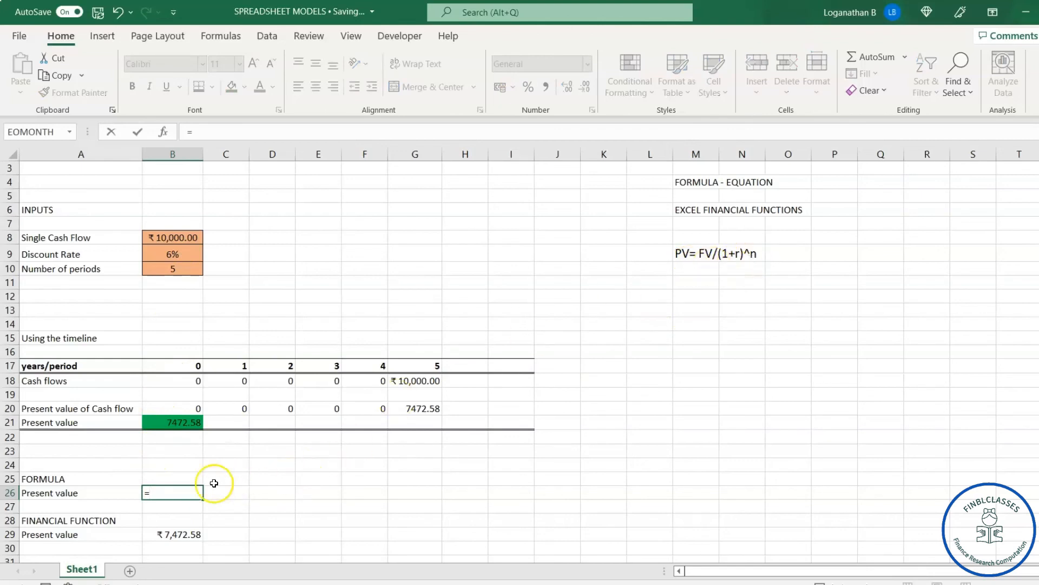
{"action": "left_click", "coordinate": [179, 237]}
{"action": "type", "text": "/"}
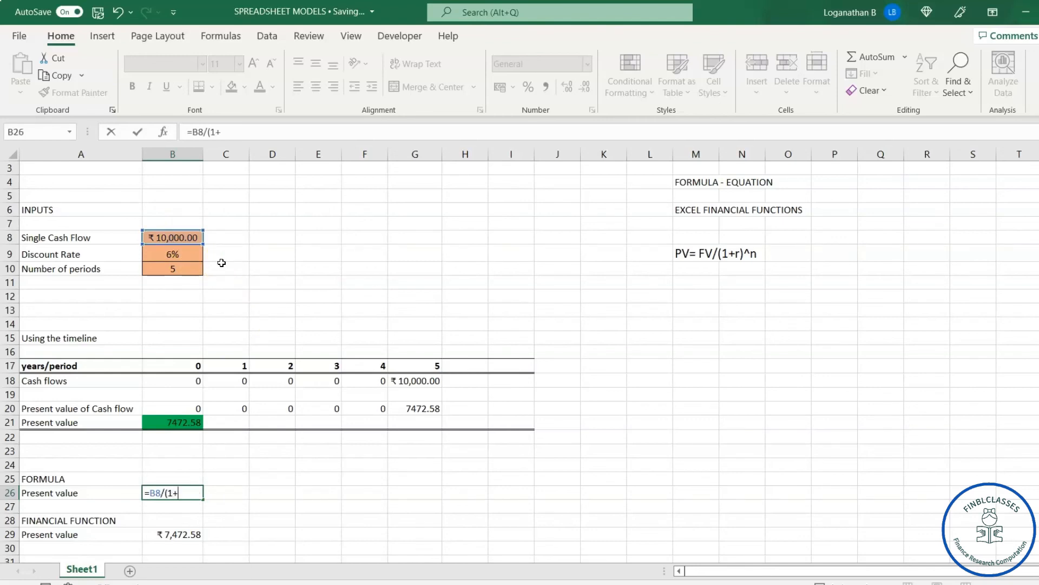
{"action": "type", "text": "(1+"}
{"action": "left_click", "coordinate": [169, 255]}
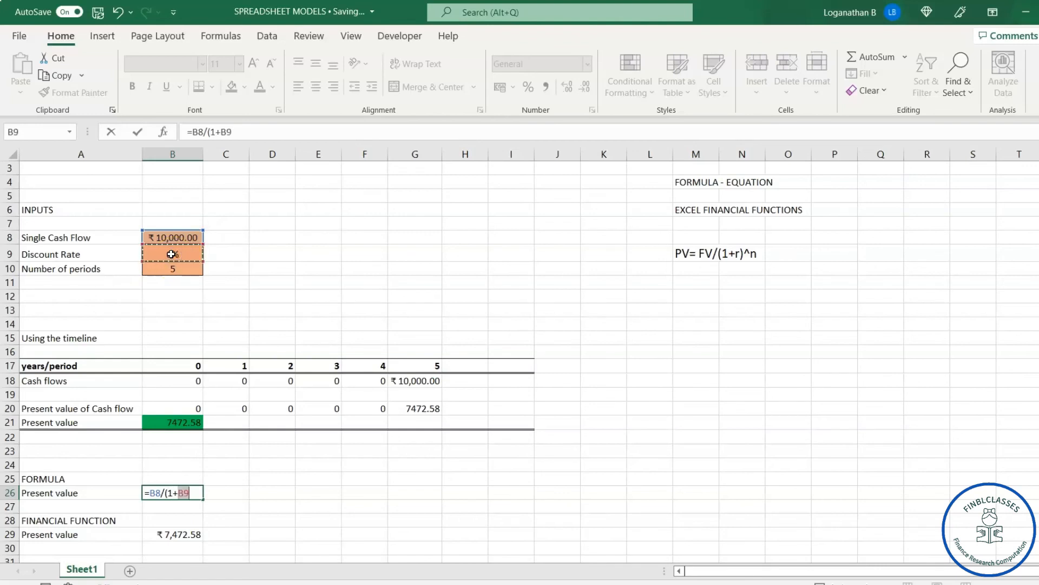
{"action": "type", "text": ")^"}
{"action": "left_click", "coordinate": [173, 269]}
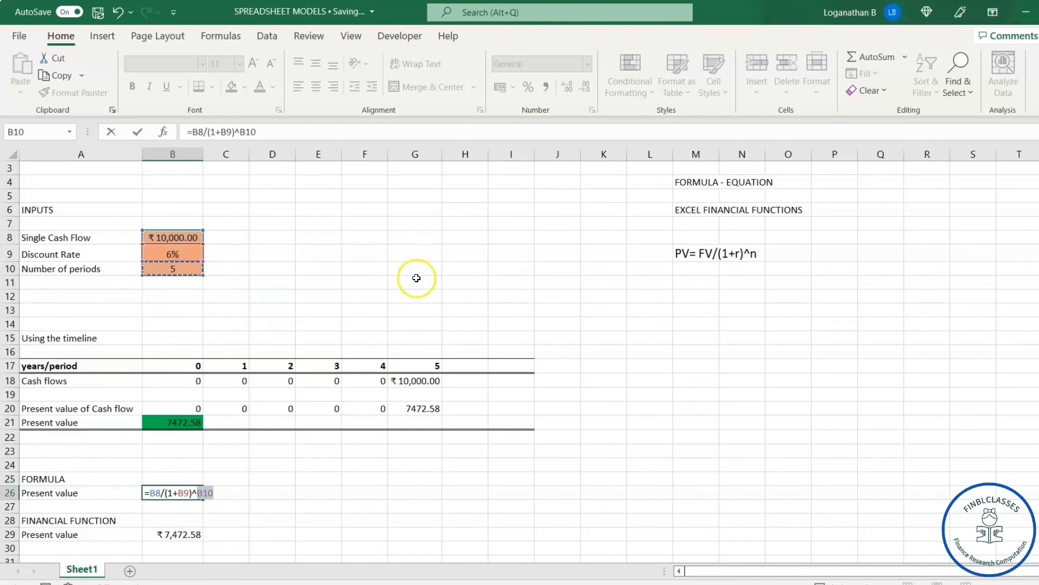
{"action": "key", "text": "Return"}
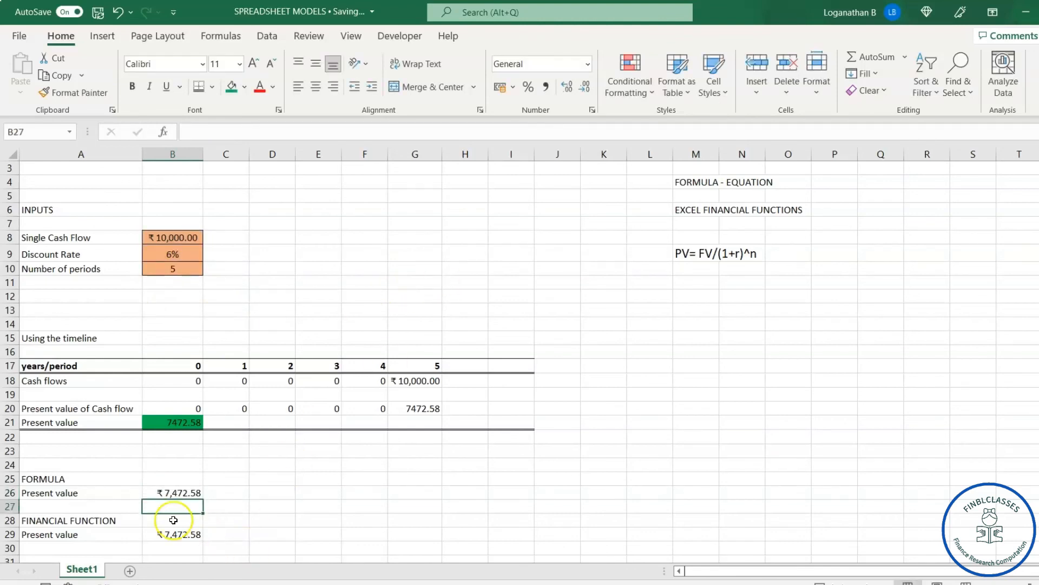
Step: Compare the formulas behind the present values in B21, B26 and B29 and the discounted cash flow in D20
{"action": "left_click", "coordinate": [180, 491]}
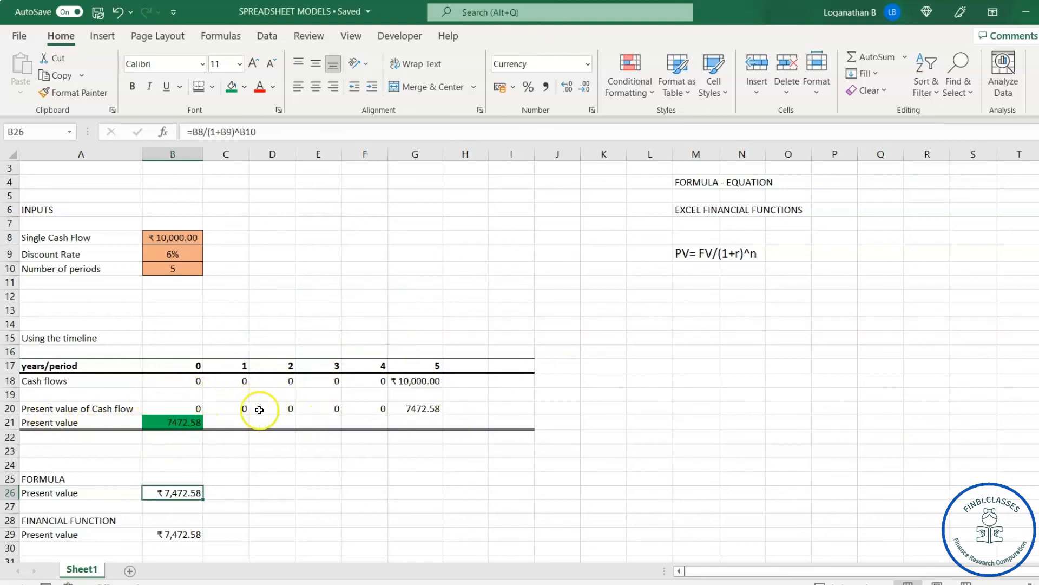
{"action": "left_click", "coordinate": [180, 424]}
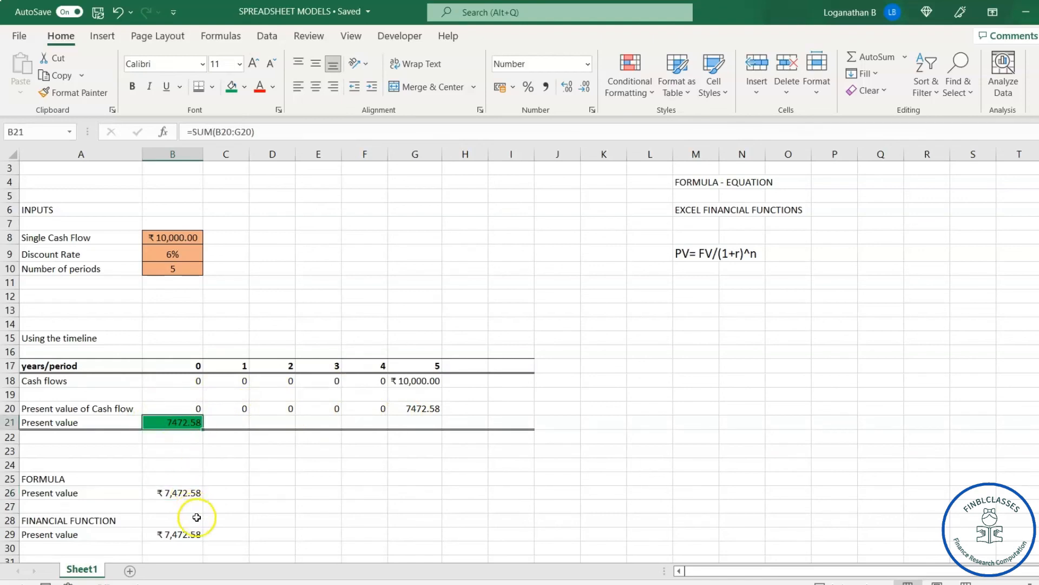
{"action": "left_click", "coordinate": [183, 535]}
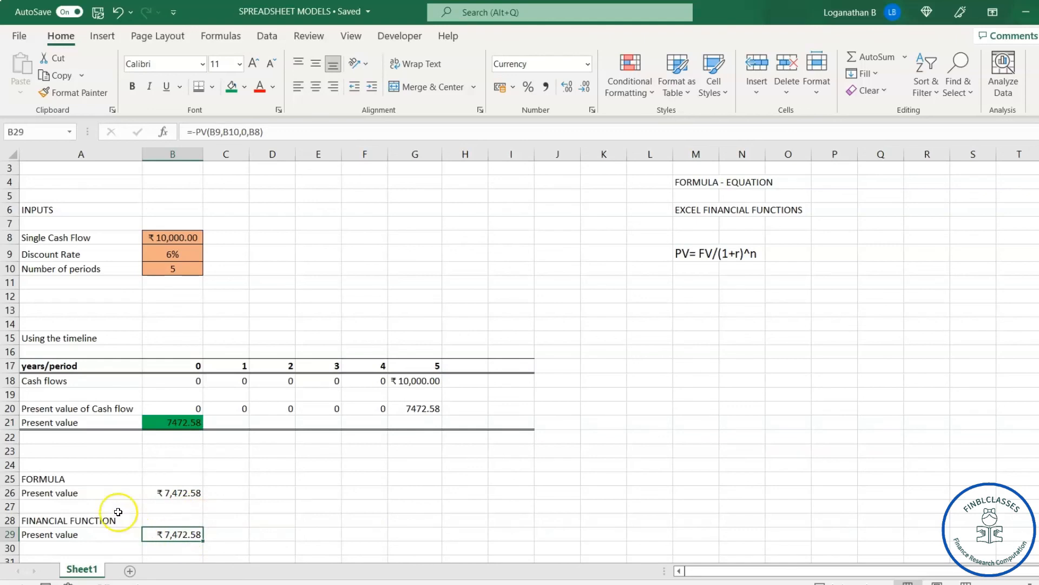
{"action": "left_click", "coordinate": [184, 494]}
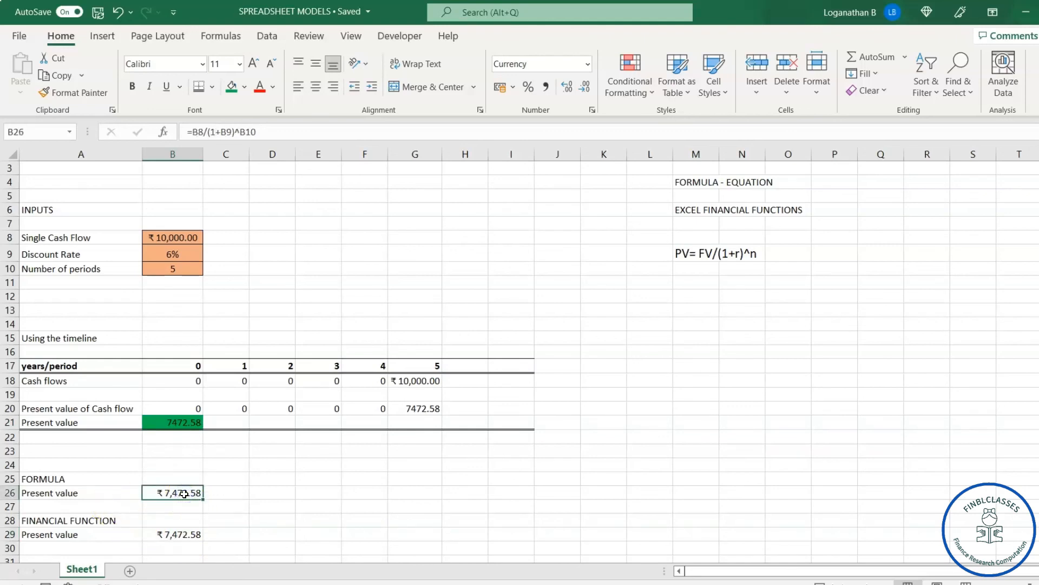
{"action": "left_click_drag", "start_coordinate": [665, 237], "coordinate": [802, 298]}
{"action": "left_click", "coordinate": [471, 311]}
{"action": "left_click", "coordinate": [276, 408]}
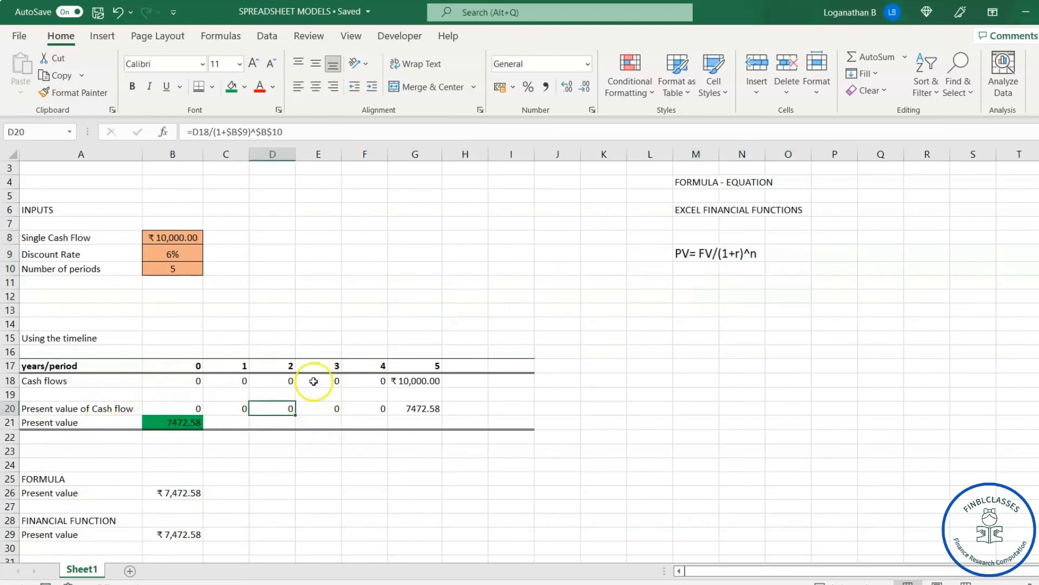
{"action": "left_click", "coordinate": [302, 278]}
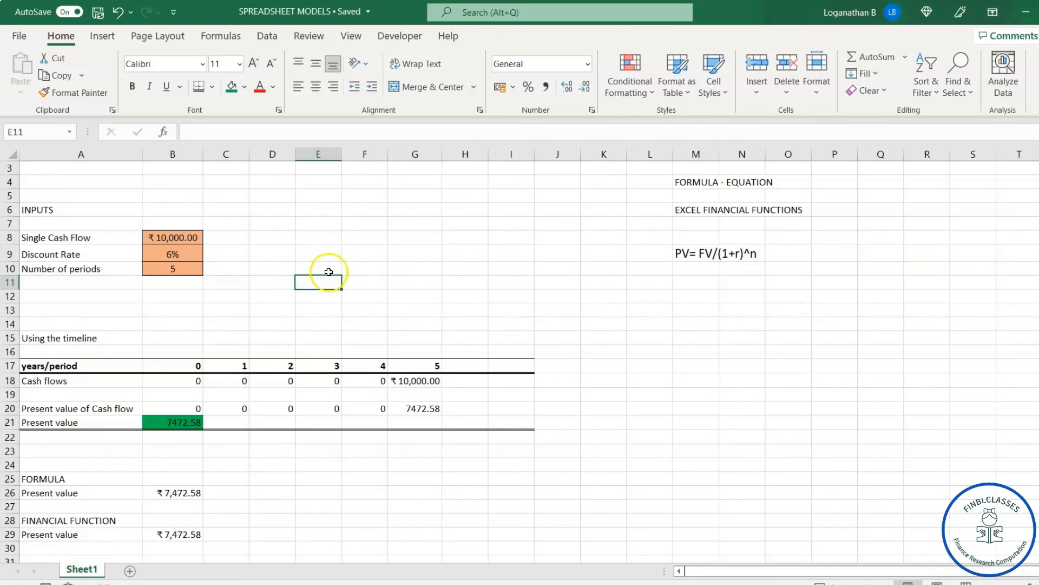
Step: Hide the worksheet's gridlines
{"action": "scroll", "coordinate": [330, 274], "scroll_direction": "up", "scroll_amount": 1}
{"action": "scroll", "coordinate": [380, 303], "scroll_direction": "down", "scroll_amount": 9}
{"action": "scroll", "coordinate": [380, 302], "scroll_direction": "up", "scroll_amount": 9}
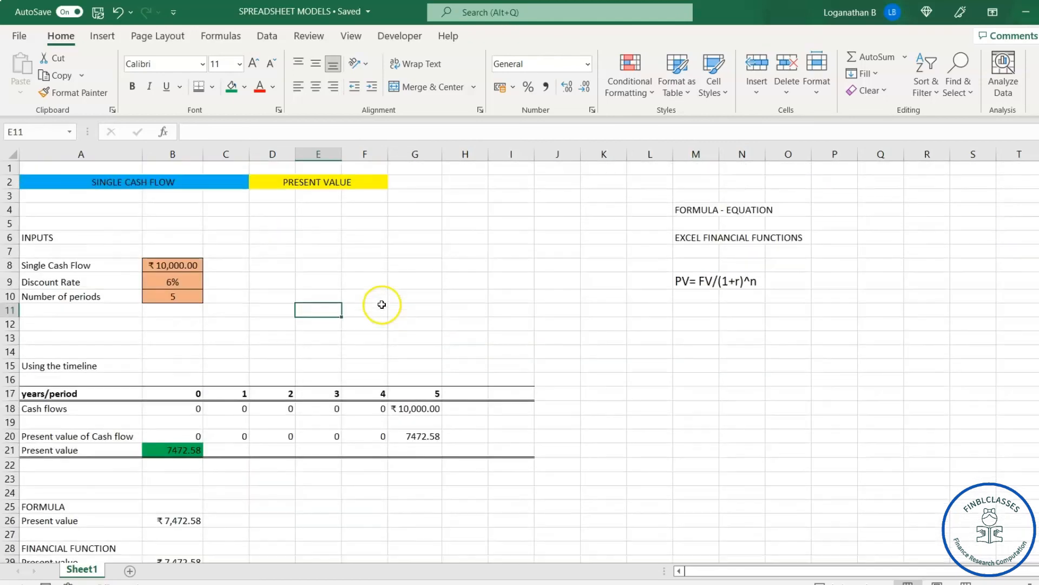
{"action": "left_click", "coordinate": [352, 37]}
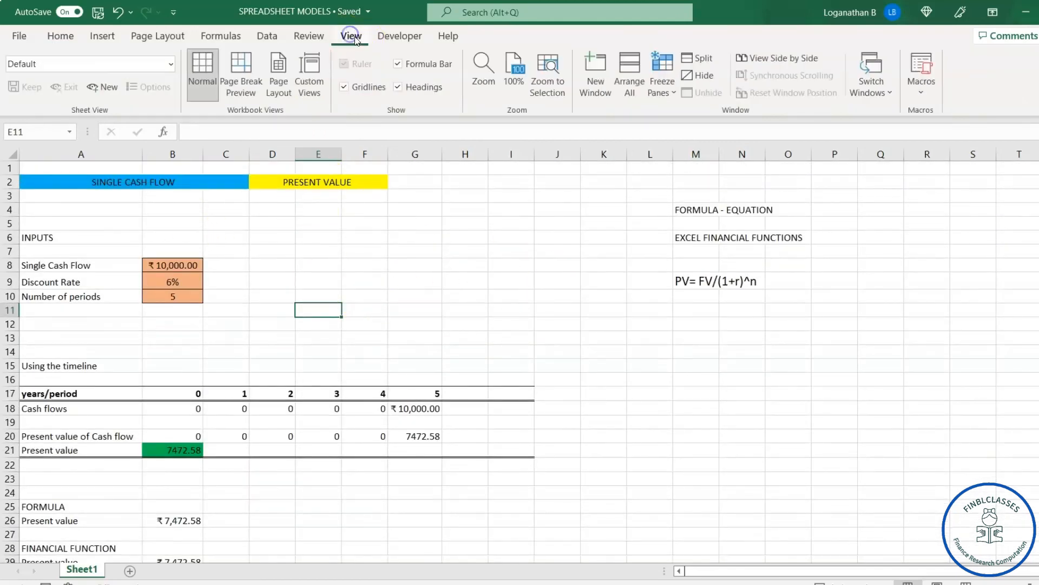
{"action": "left_click", "coordinate": [345, 88]}
{"action": "left_click", "coordinate": [427, 293]}
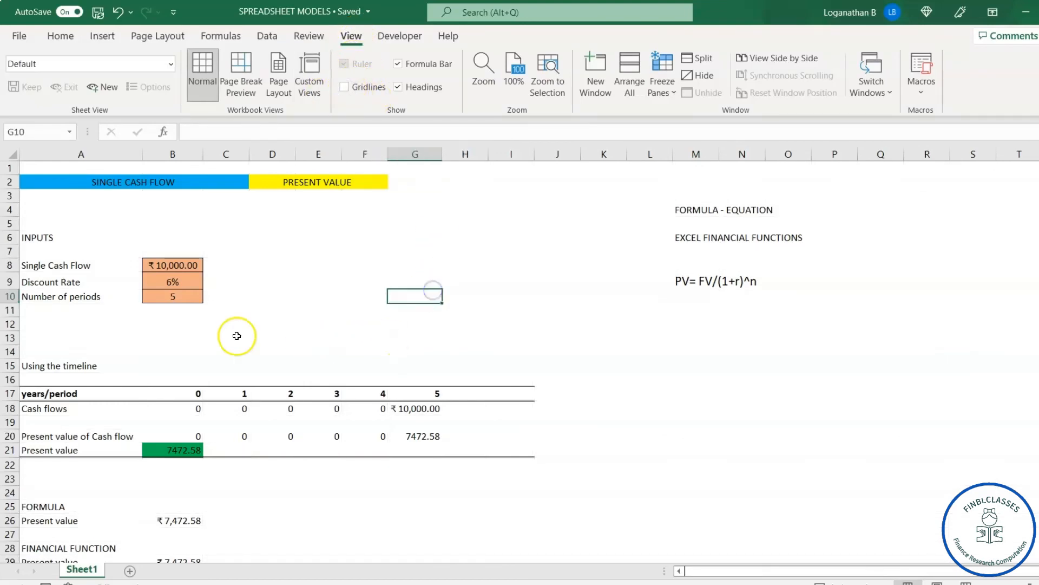
Step: Apply thick outside borders around the whole model, range A2:I29
{"action": "scroll", "coordinate": [401, 361], "scroll_direction": "down", "scroll_amount": 1}
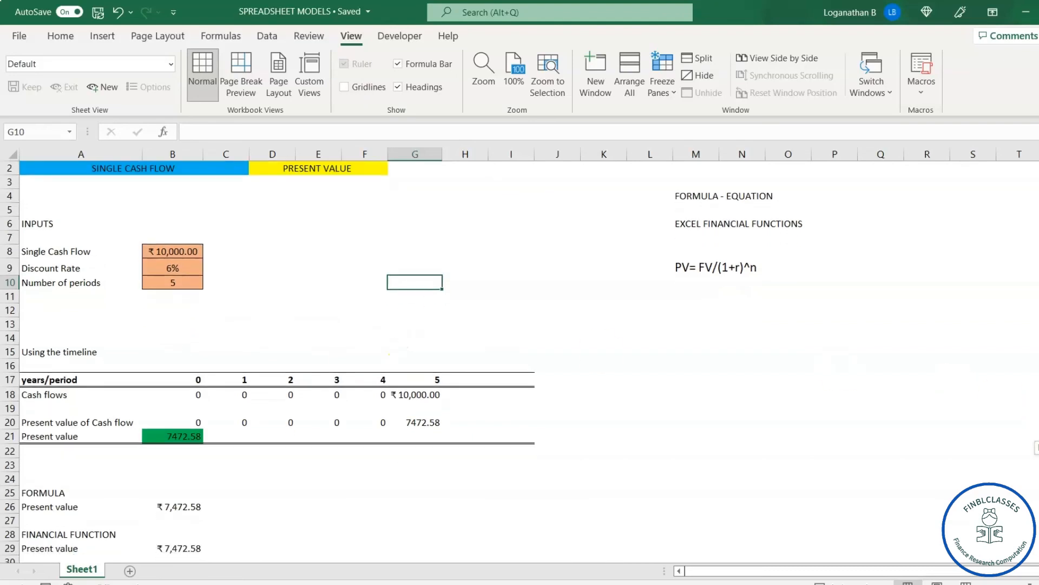
{"action": "left_click_drag", "start_coordinate": [30, 169], "coordinate": [525, 543]}
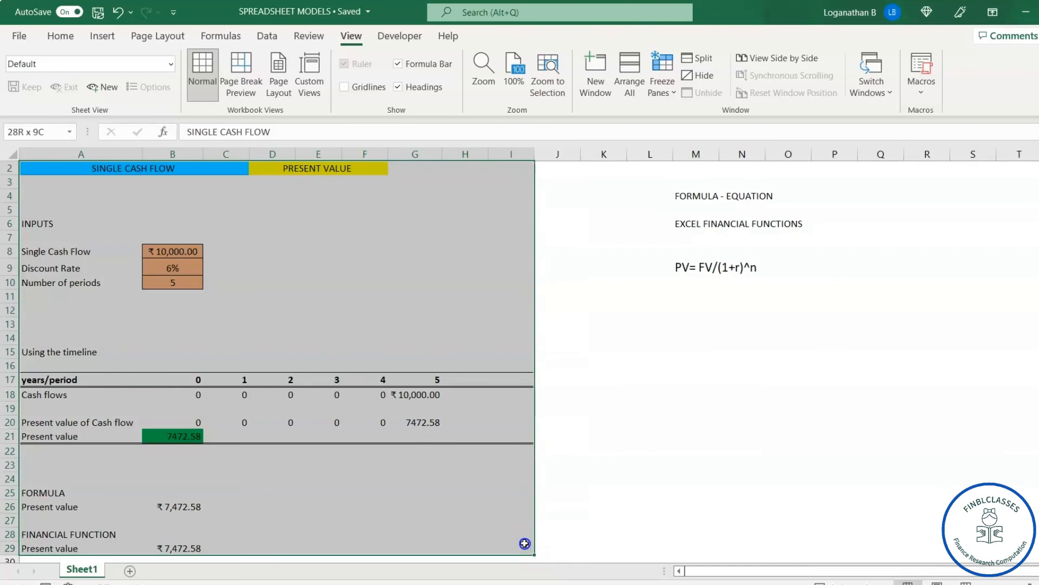
{"action": "left_click", "coordinate": [61, 36]}
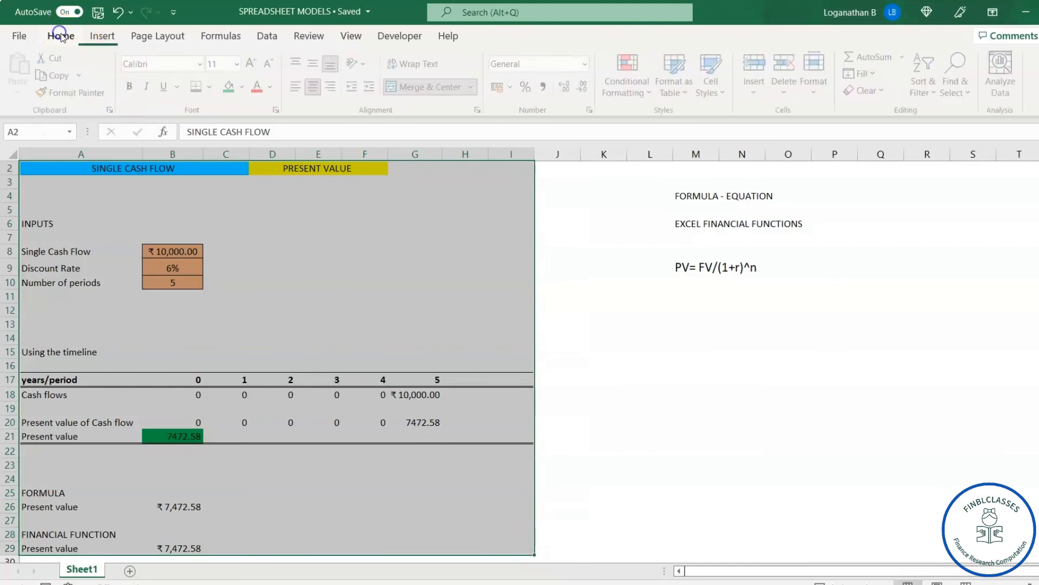
{"action": "left_click", "coordinate": [212, 86]}
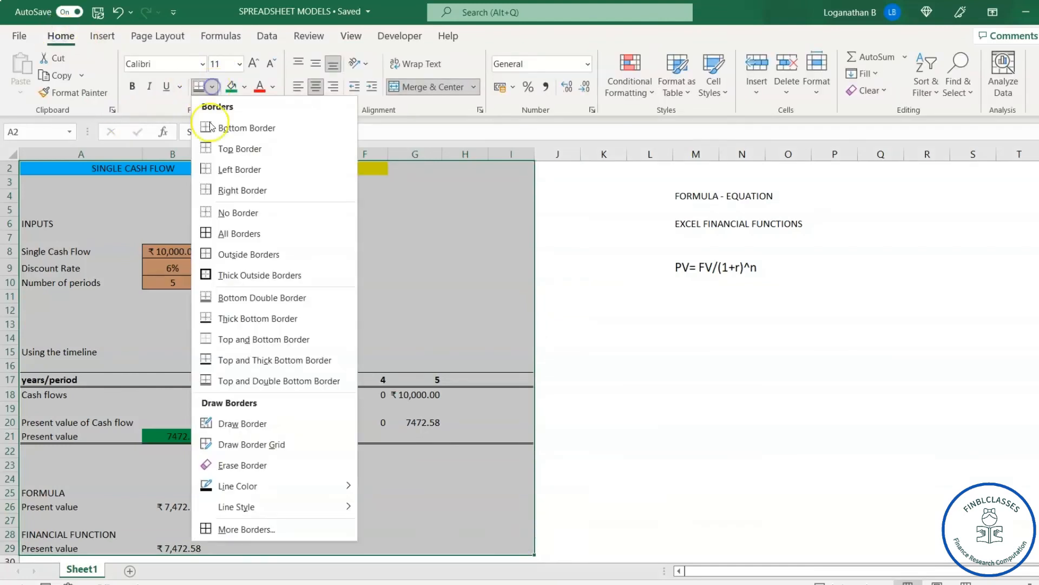
{"action": "left_click", "coordinate": [229, 276]}
{"action": "left_click", "coordinate": [642, 360]}
{"action": "left_click", "coordinate": [384, 310]}
Step: Apply thick outside borders around the title row, range A2:I2
{"action": "scroll", "coordinate": [383, 310], "scroll_direction": "up", "scroll_amount": 1}
{"action": "left_click_drag", "start_coordinate": [58, 181], "coordinate": [514, 185]}
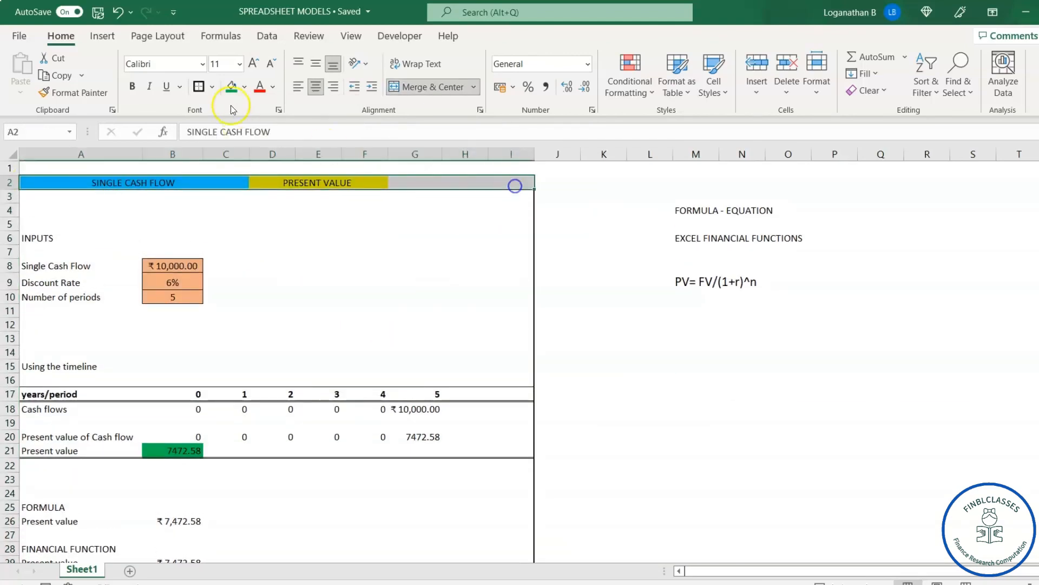
{"action": "left_click", "coordinate": [201, 88]}
{"action": "left_click", "coordinate": [541, 314]}
{"action": "left_click", "coordinate": [411, 310]}
{"action": "scroll", "coordinate": [268, 336], "scroll_direction": "down", "scroll_amount": 19}
{"action": "scroll", "coordinate": [269, 336], "scroll_direction": "up", "scroll_amount": 19}
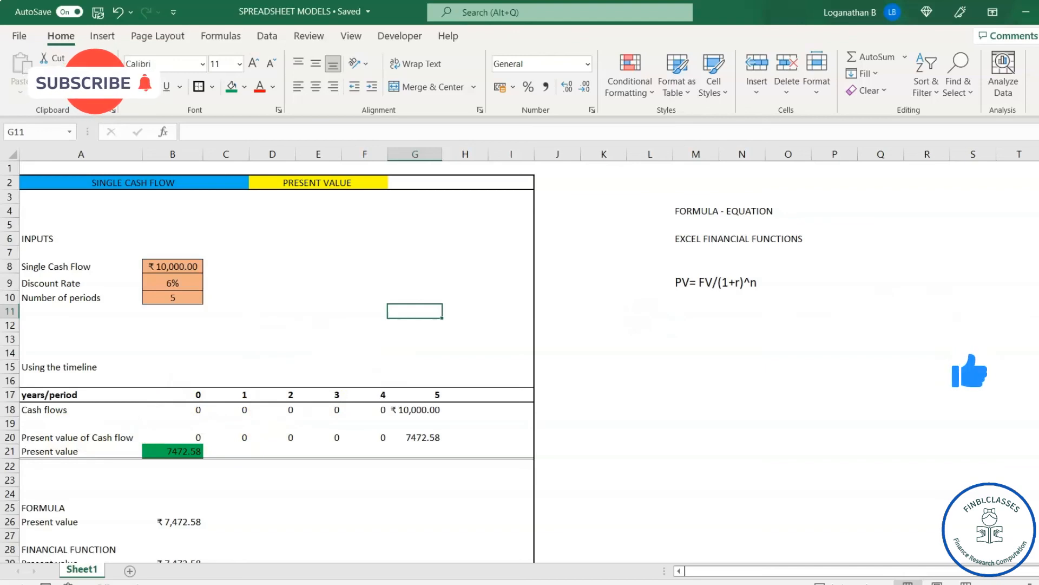
Step: Rename Sheet1 as pv
{"action": "scroll", "coordinate": [268, 357], "scroll_direction": "down", "scroll_amount": 1}
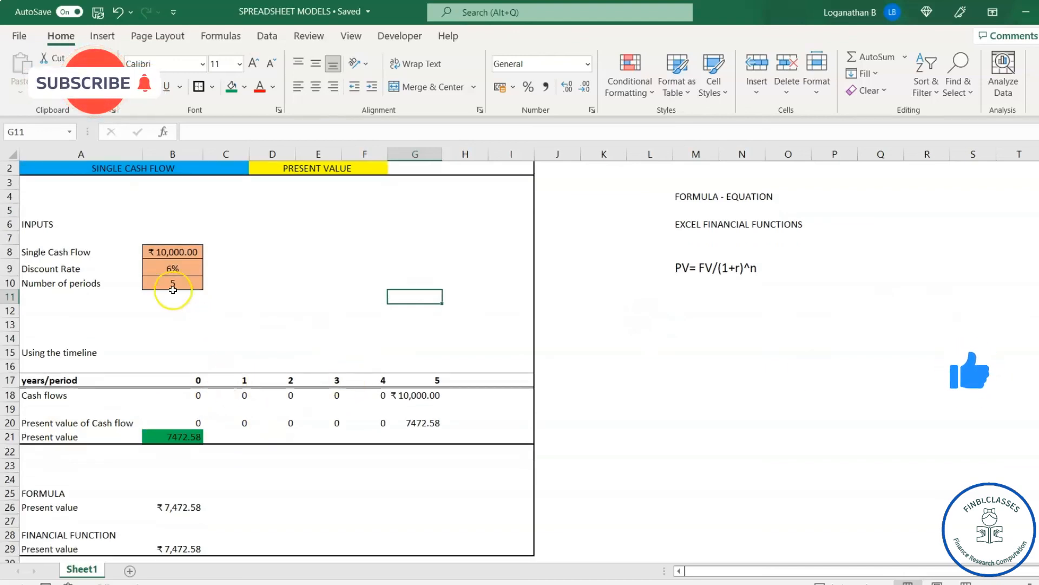
{"action": "right_click", "coordinate": [82, 571]}
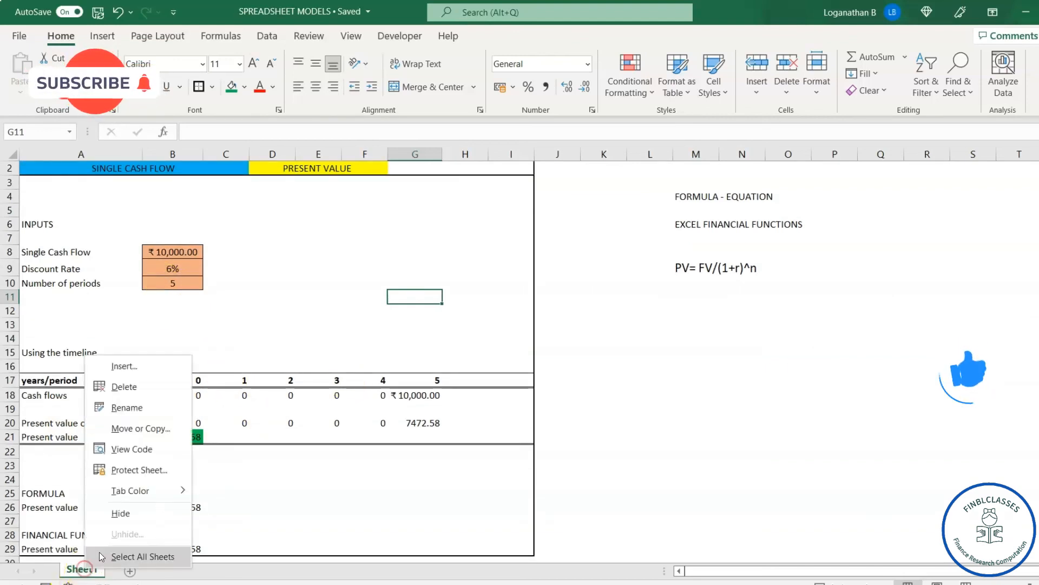
{"action": "left_click", "coordinate": [149, 411]}
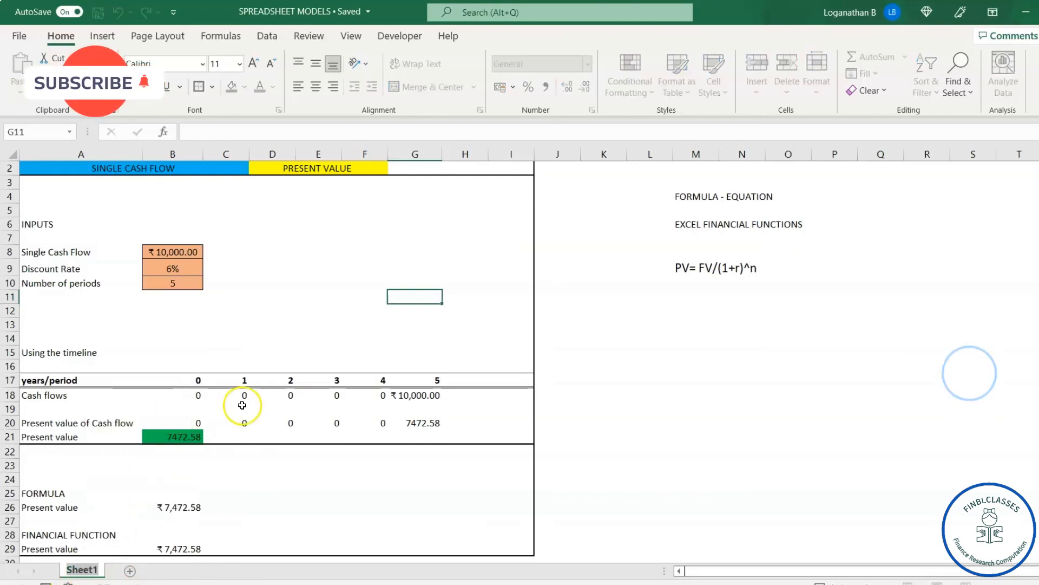
{"action": "type", "text": "pv"}
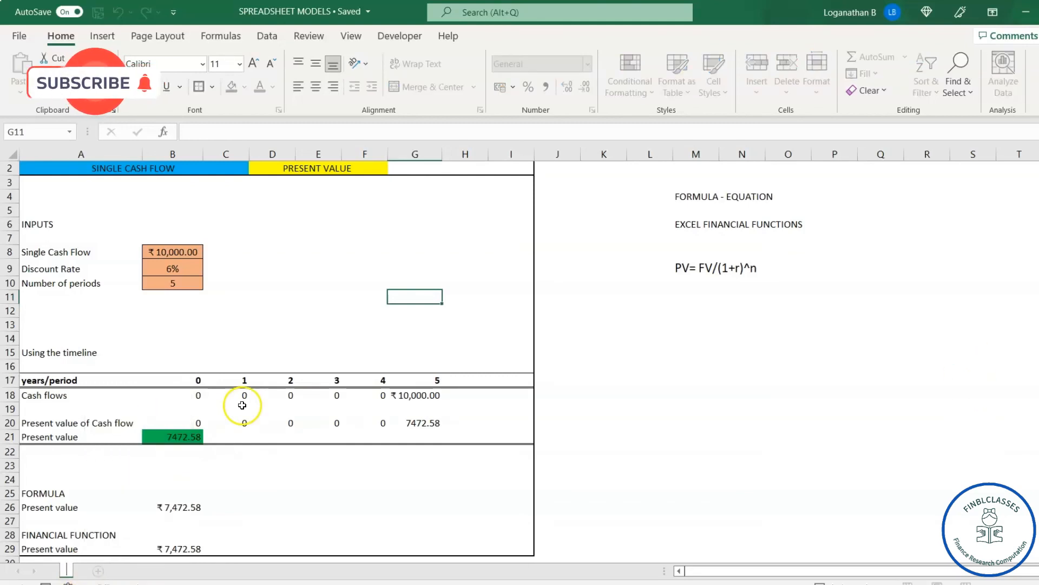